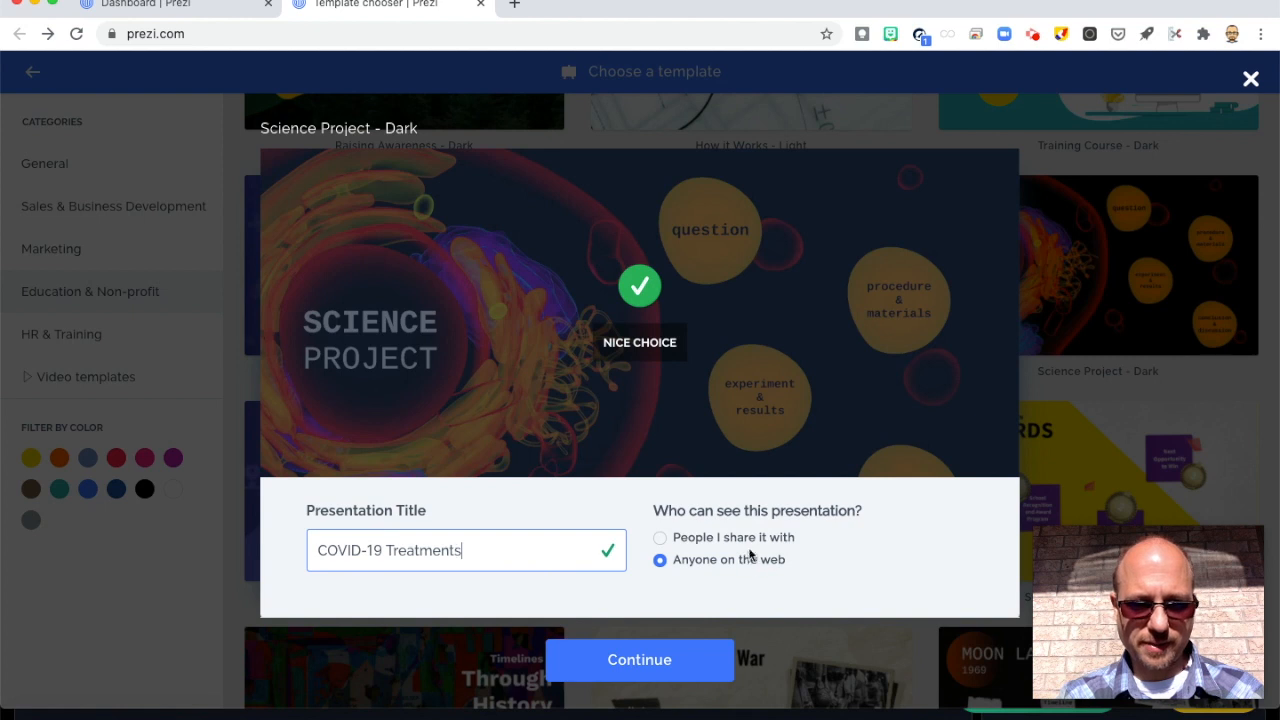
Step: Make the COVID-19 Treatments presentation visible to anyone on the web and create it from the Science Project - Dark template
{"action": "left_click", "coordinate": [663, 563]}
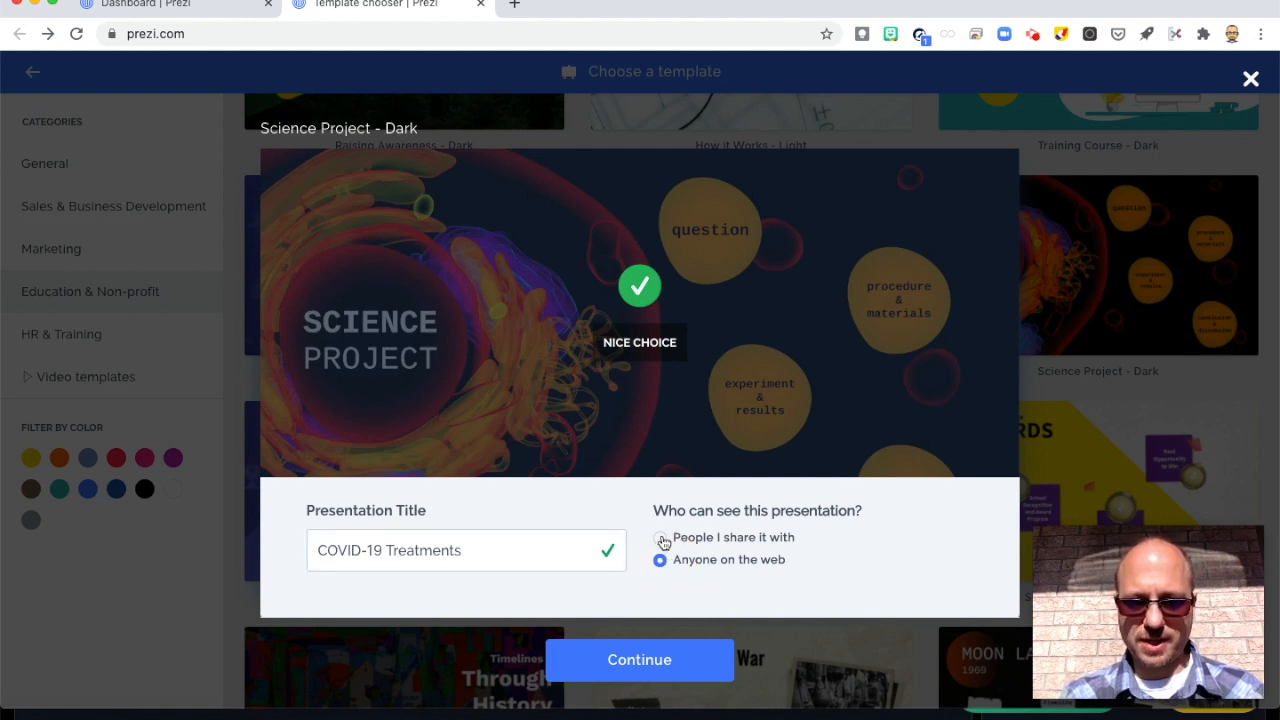
{"action": "left_click", "coordinate": [661, 540]}
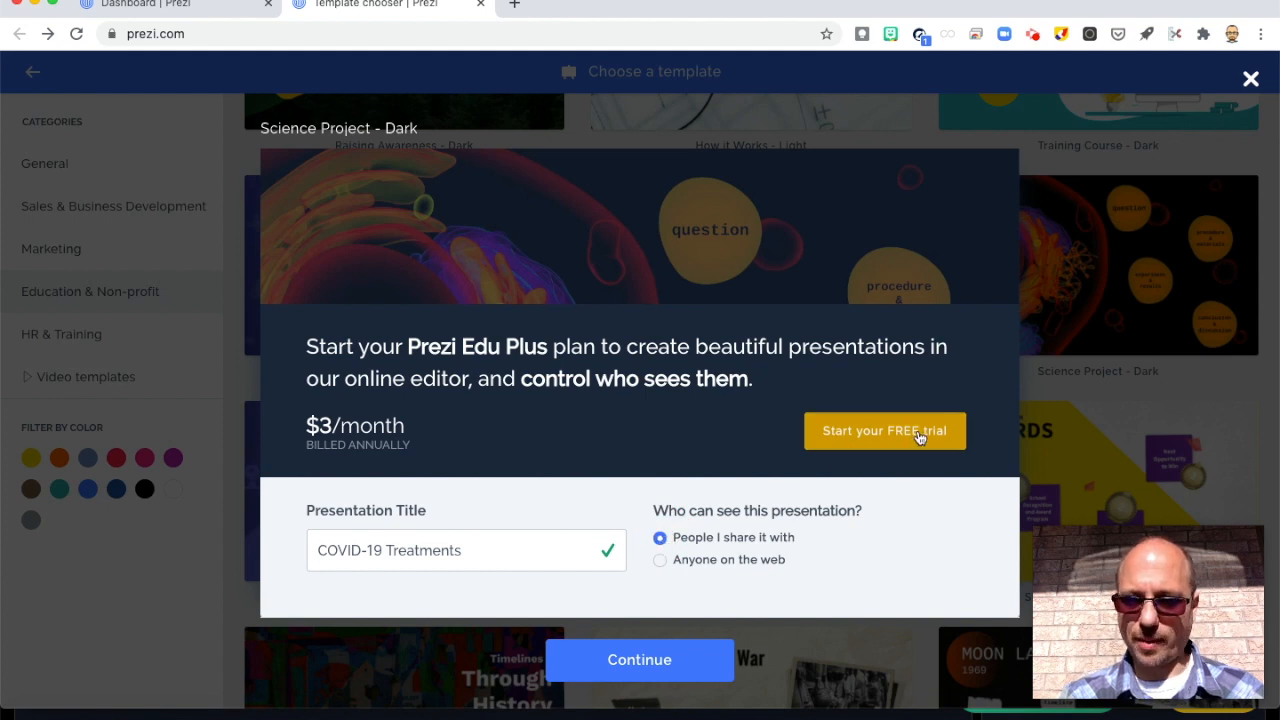
{"action": "left_click", "coordinate": [661, 566]}
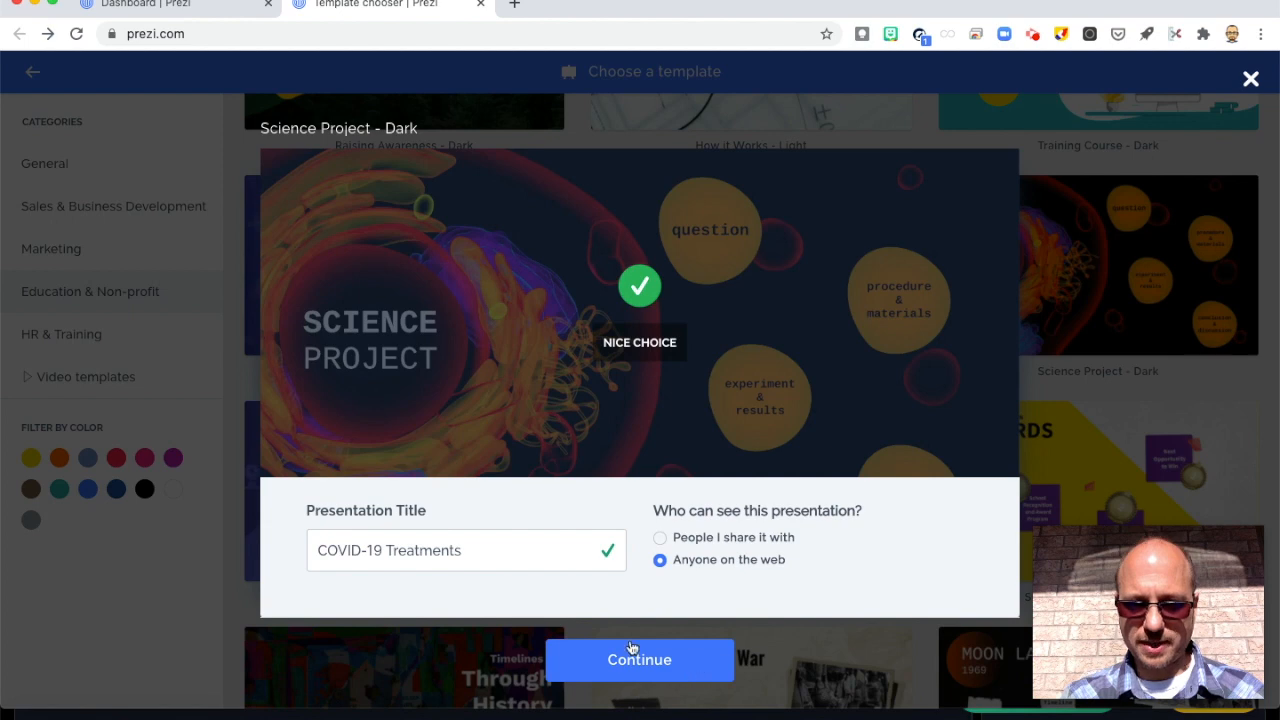
{"action": "left_click", "coordinate": [700, 663]}
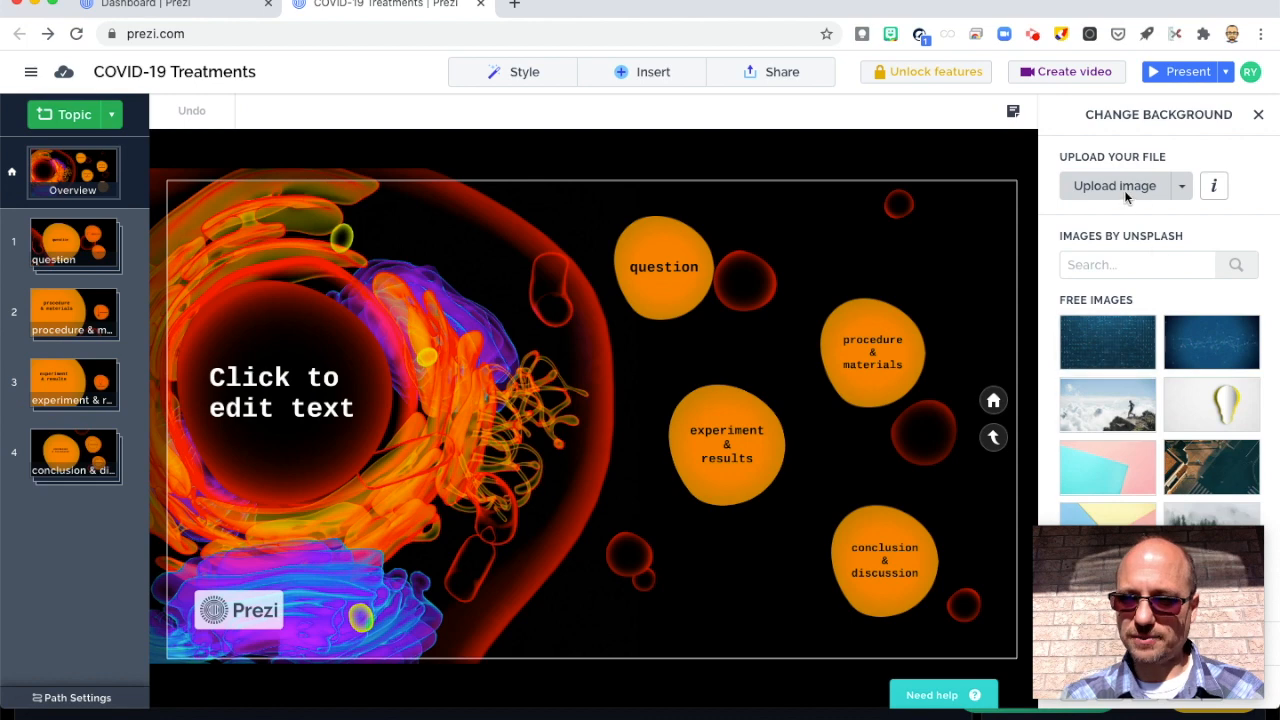
Step: Close the background settings and try a randomly suggested background style for the presentation
{"action": "left_click", "coordinate": [1258, 116]}
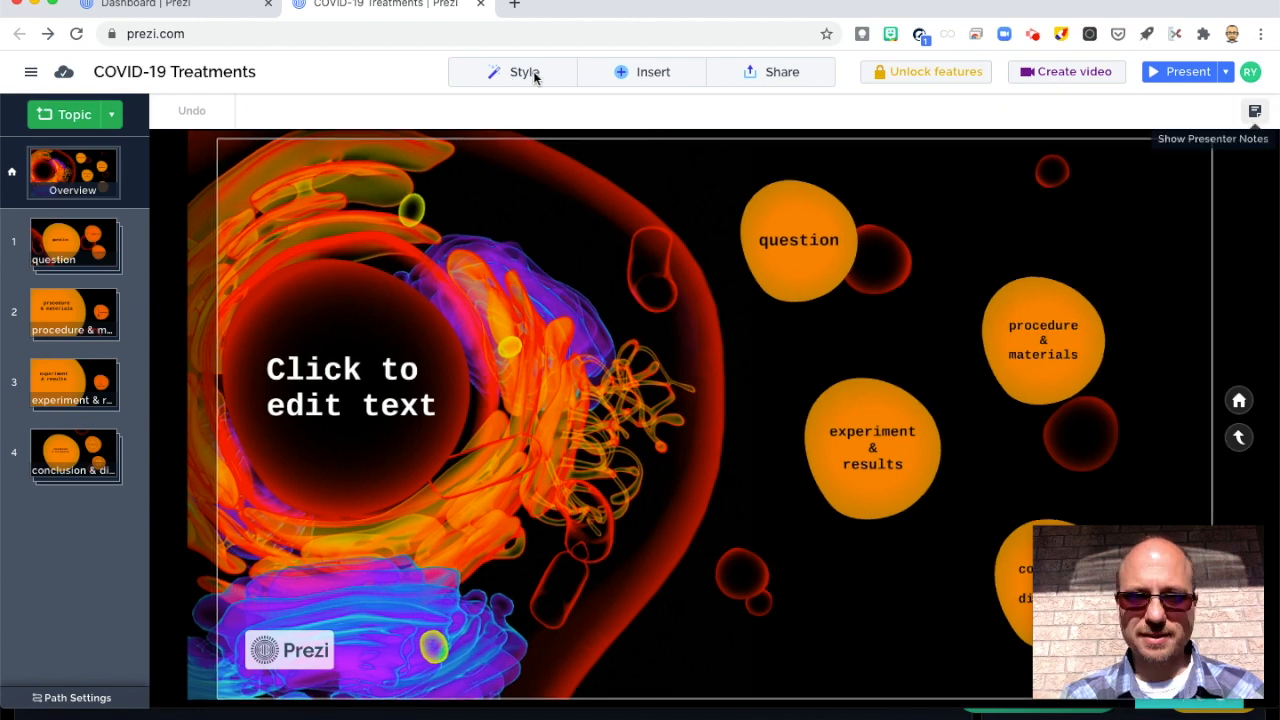
{"action": "left_click", "coordinate": [510, 74]}
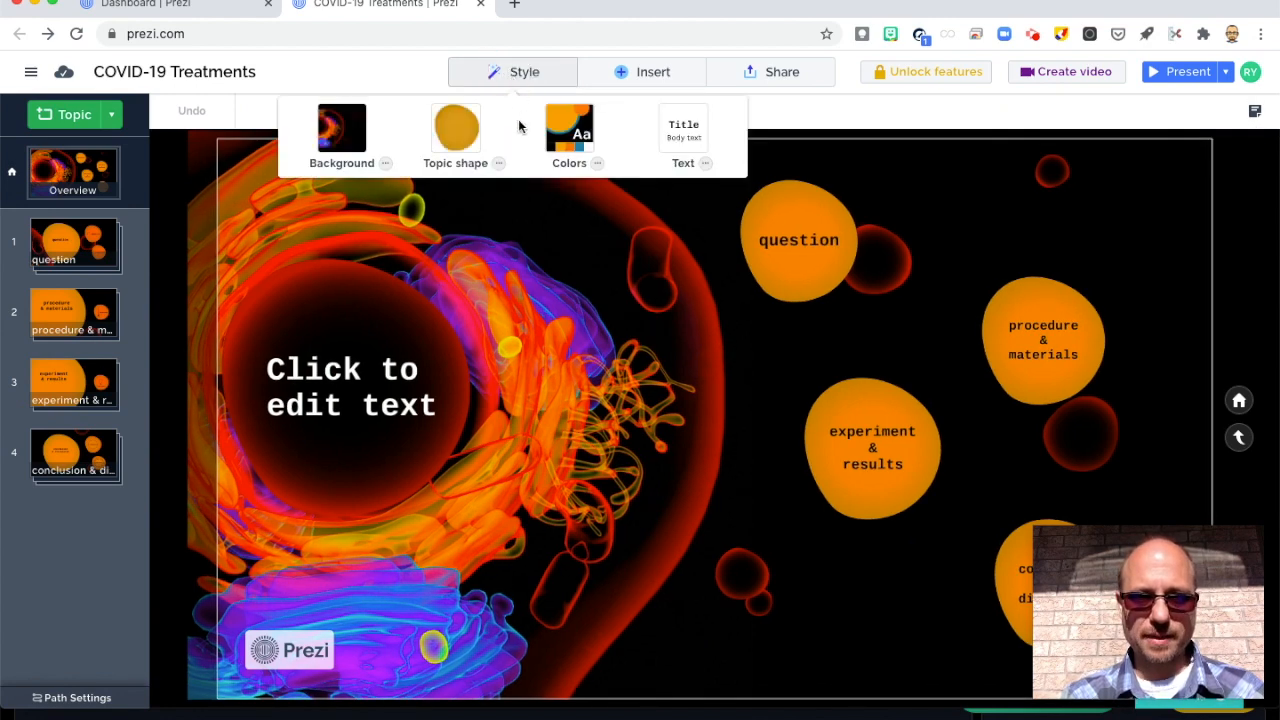
{"action": "left_click", "coordinate": [346, 143]}
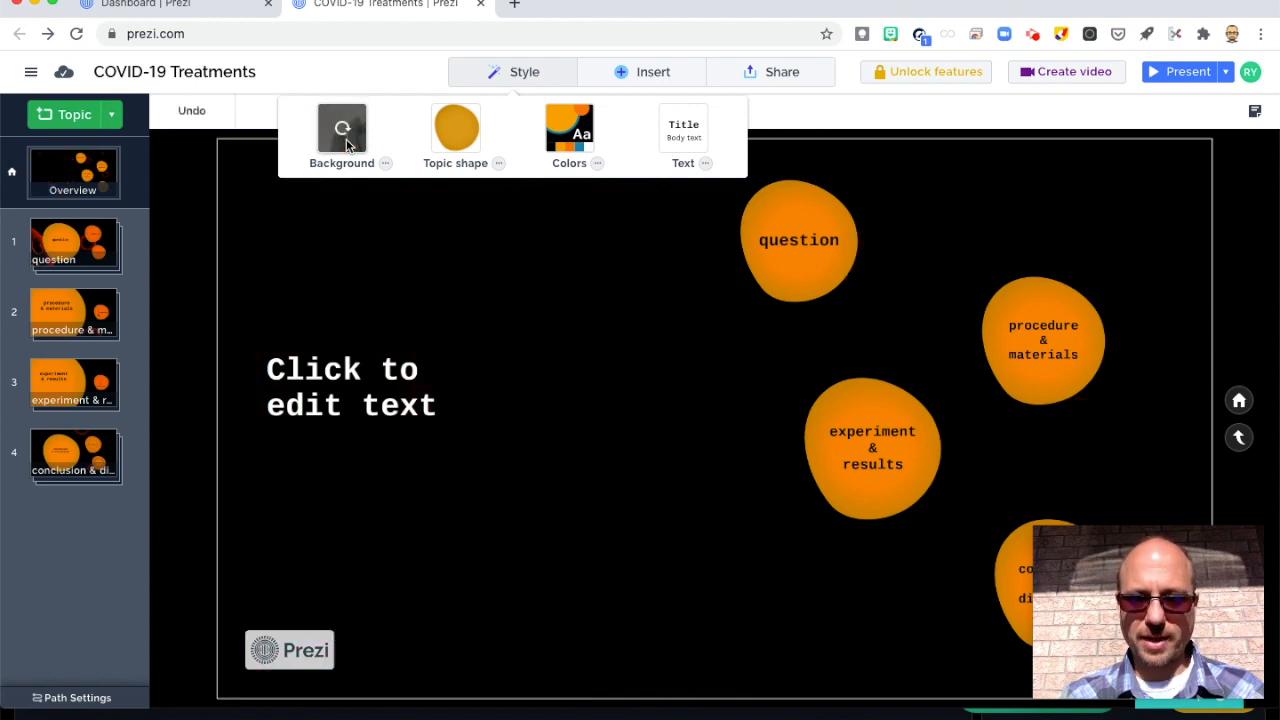
Step: Upload COVID Prezi Background.jpg from the Downloads folder as the presentation's background
{"action": "left_click", "coordinate": [386, 166]}
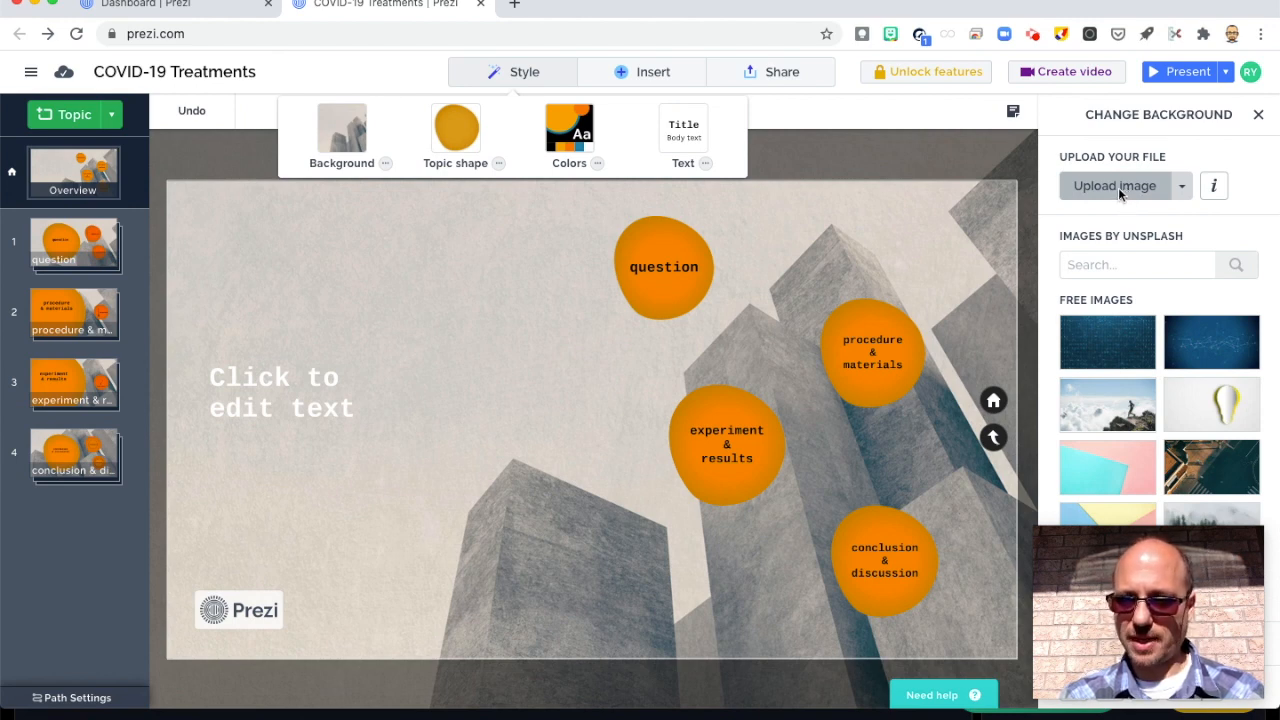
{"action": "left_click", "coordinate": [1118, 187]}
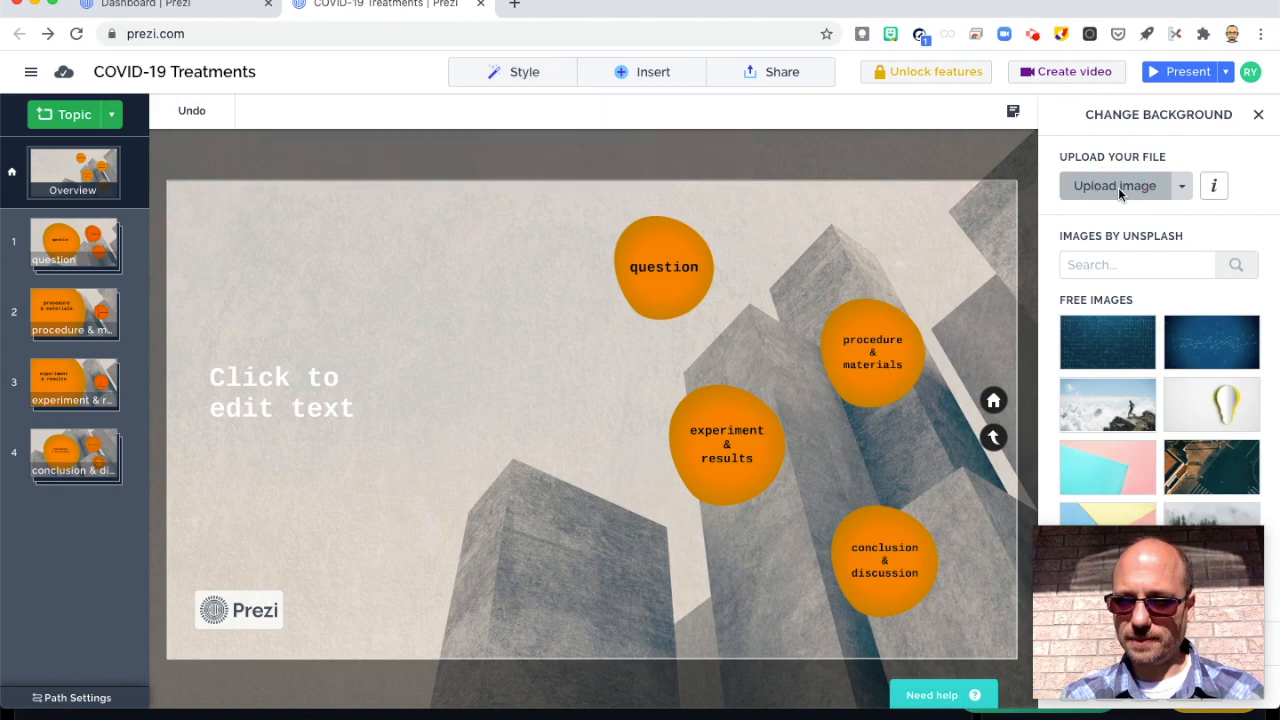
{"action": "scroll", "coordinate": [552, 235], "scroll_direction": "down", "scroll_amount": 3}
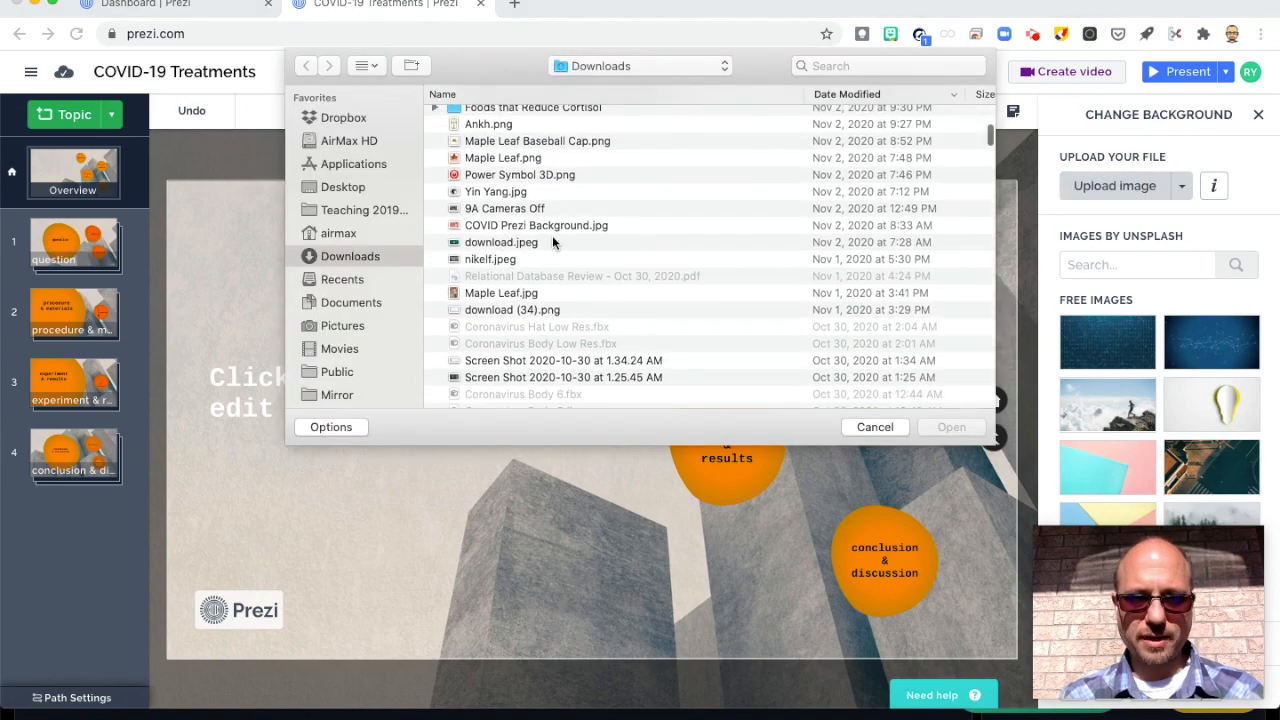
{"action": "left_click", "coordinate": [548, 189]}
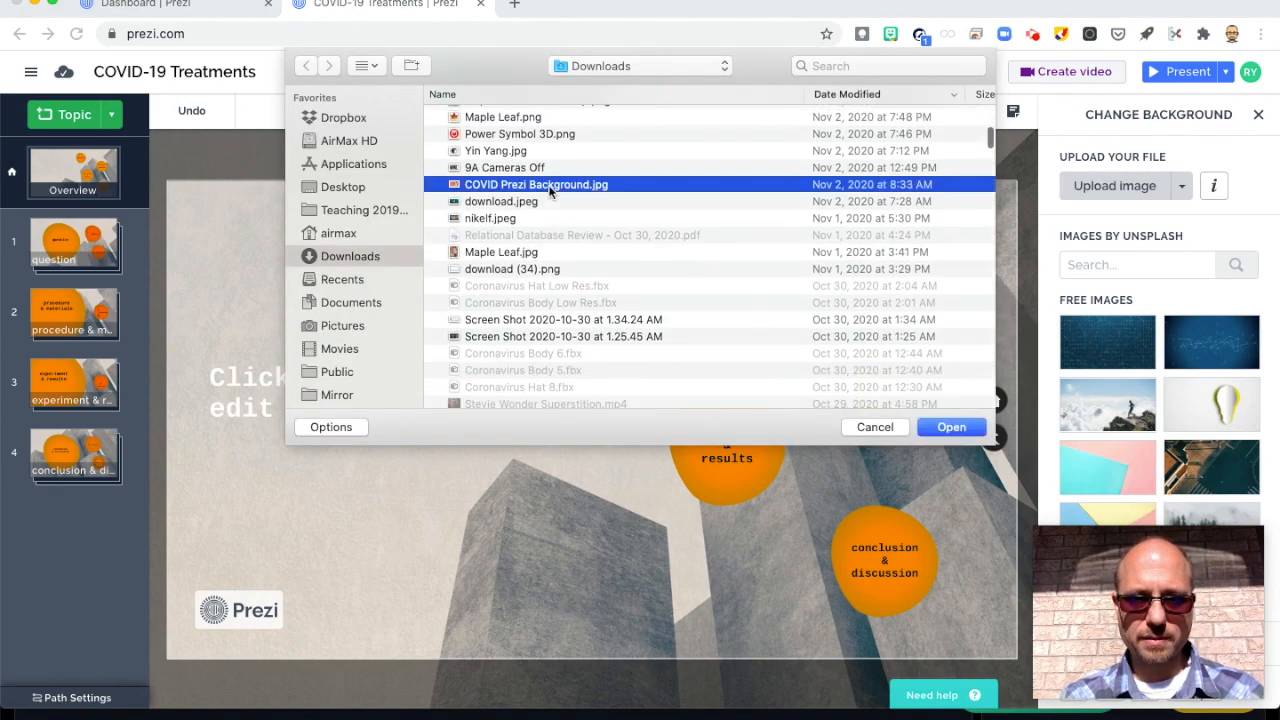
{"action": "left_click", "coordinate": [957, 427]}
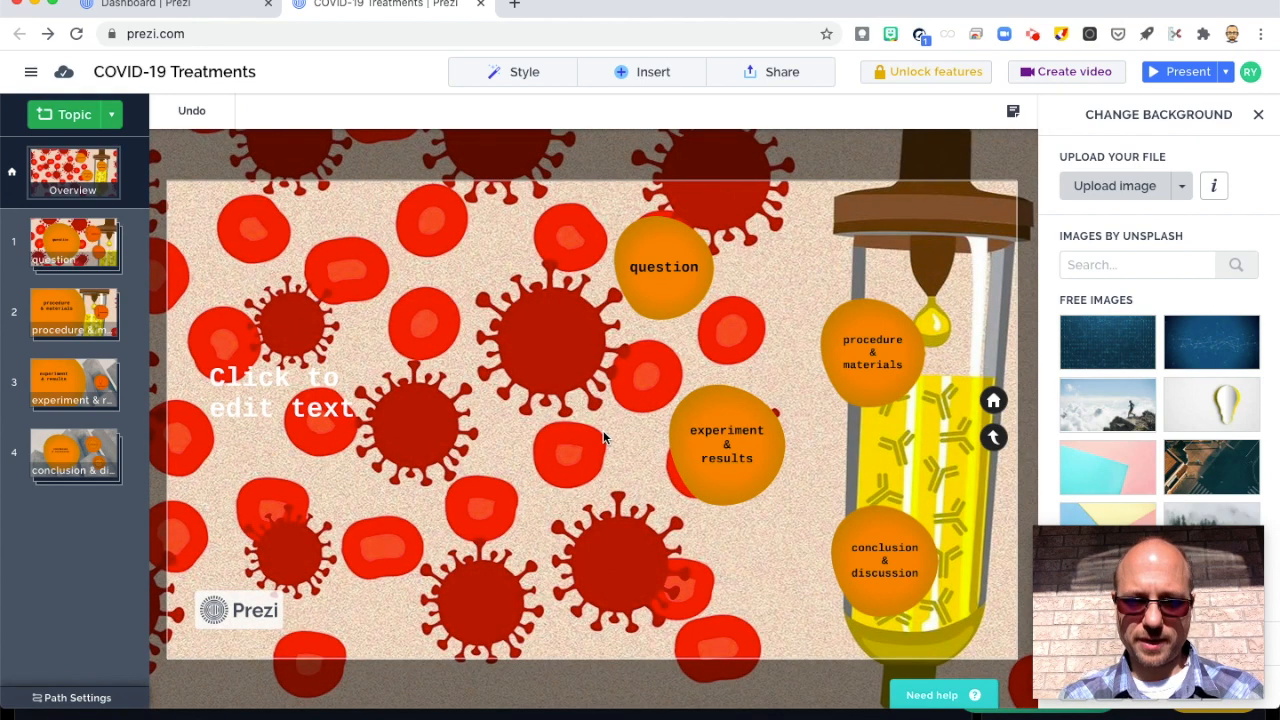
Step: Replace the placeholder title text on the overview with "Treatments for COVID-19"
{"action": "left_click", "coordinate": [308, 384]}
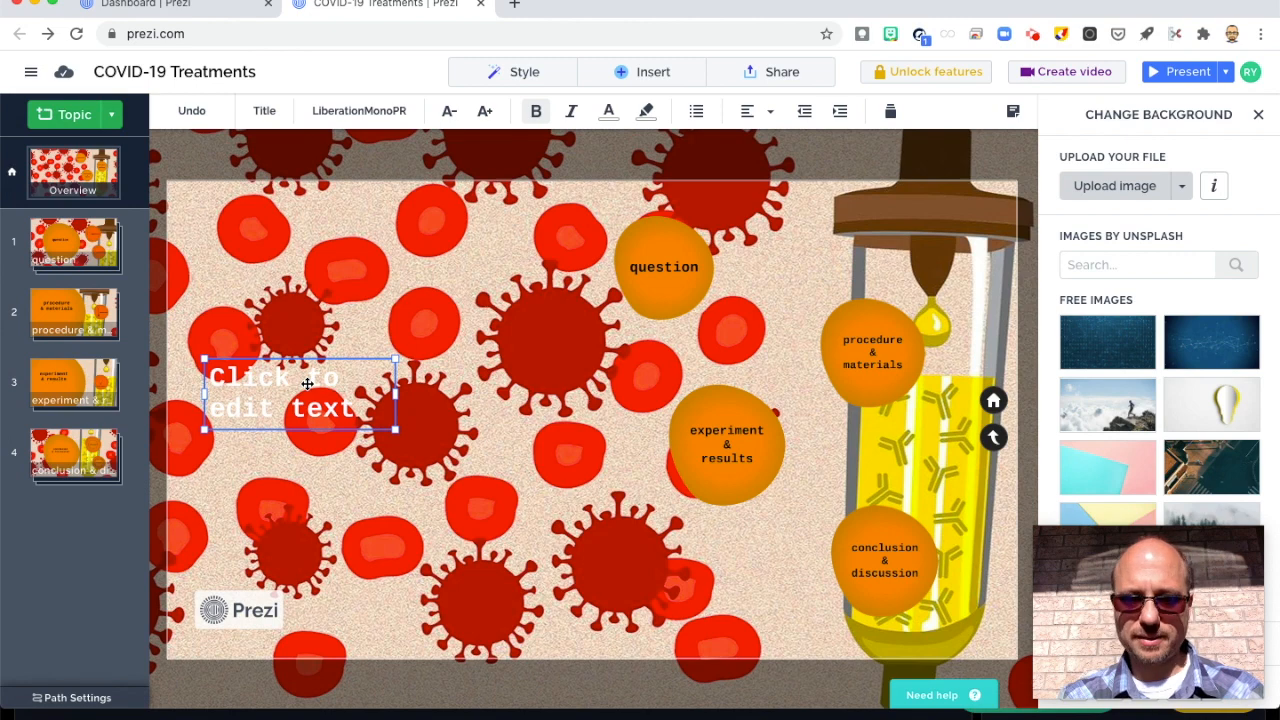
{"action": "left_click", "coordinate": [318, 380]}
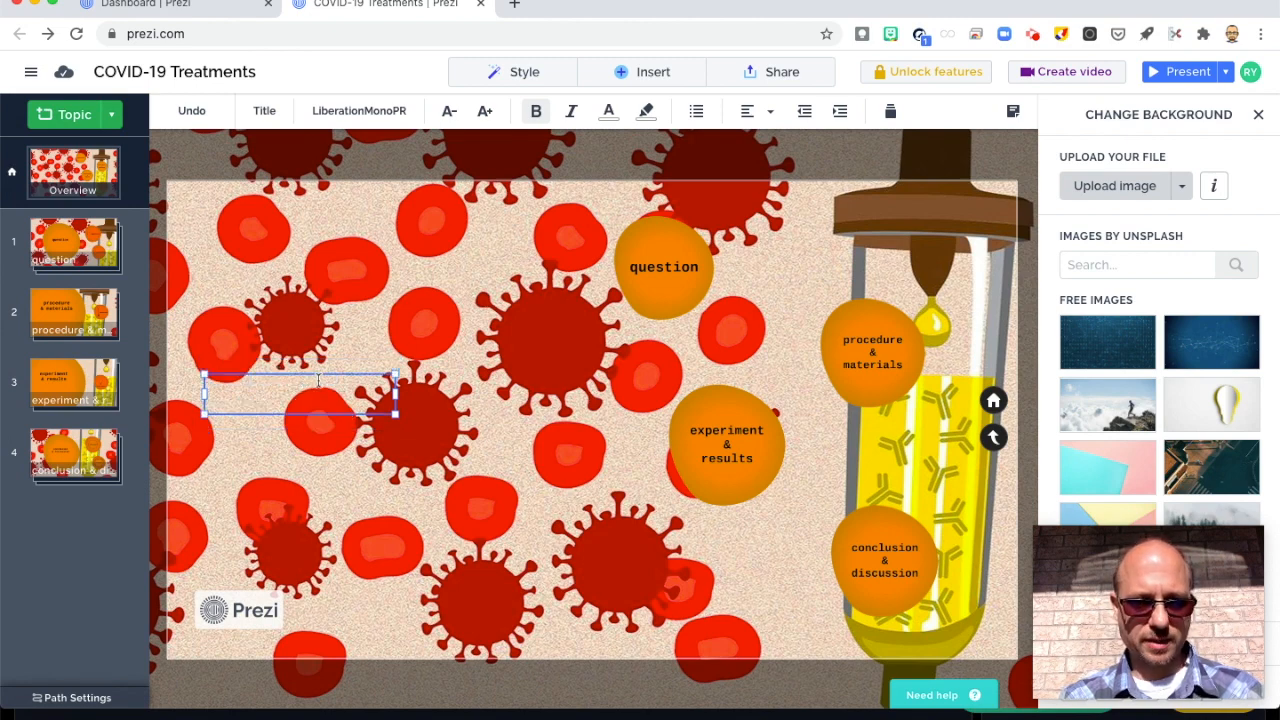
{"action": "type", "text": "Tre"}
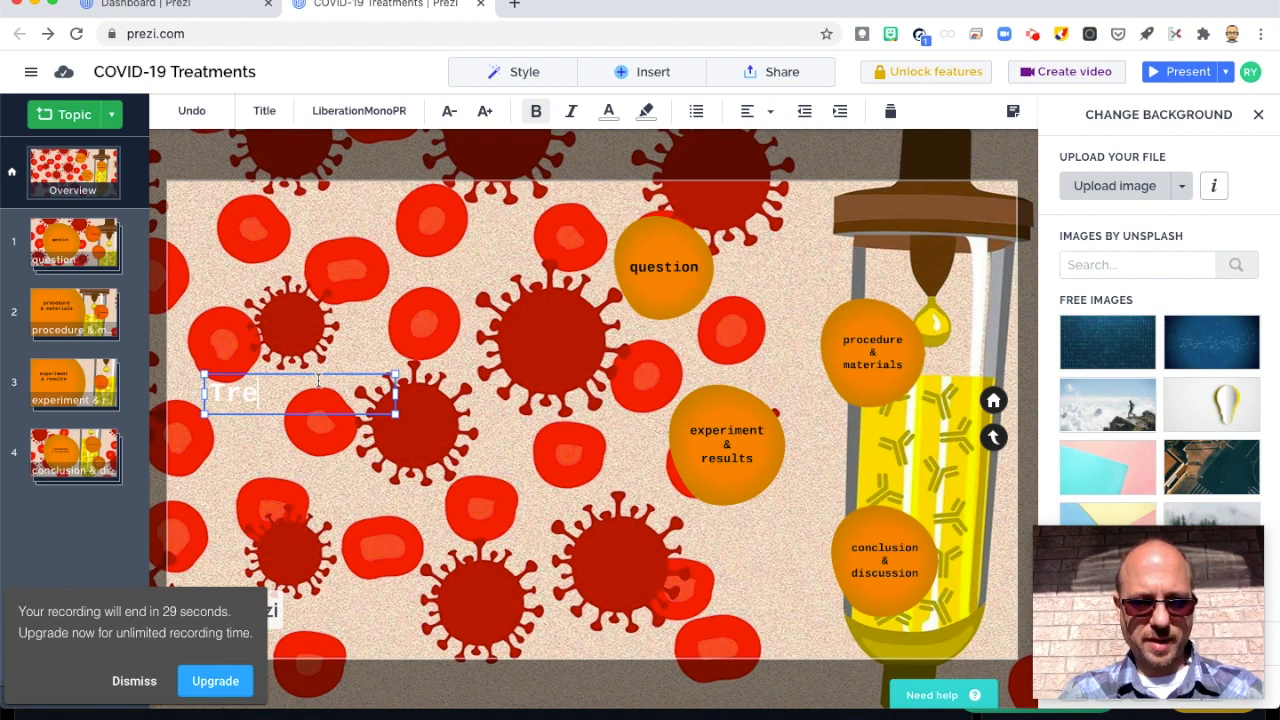
{"action": "type", "text": "atment"}
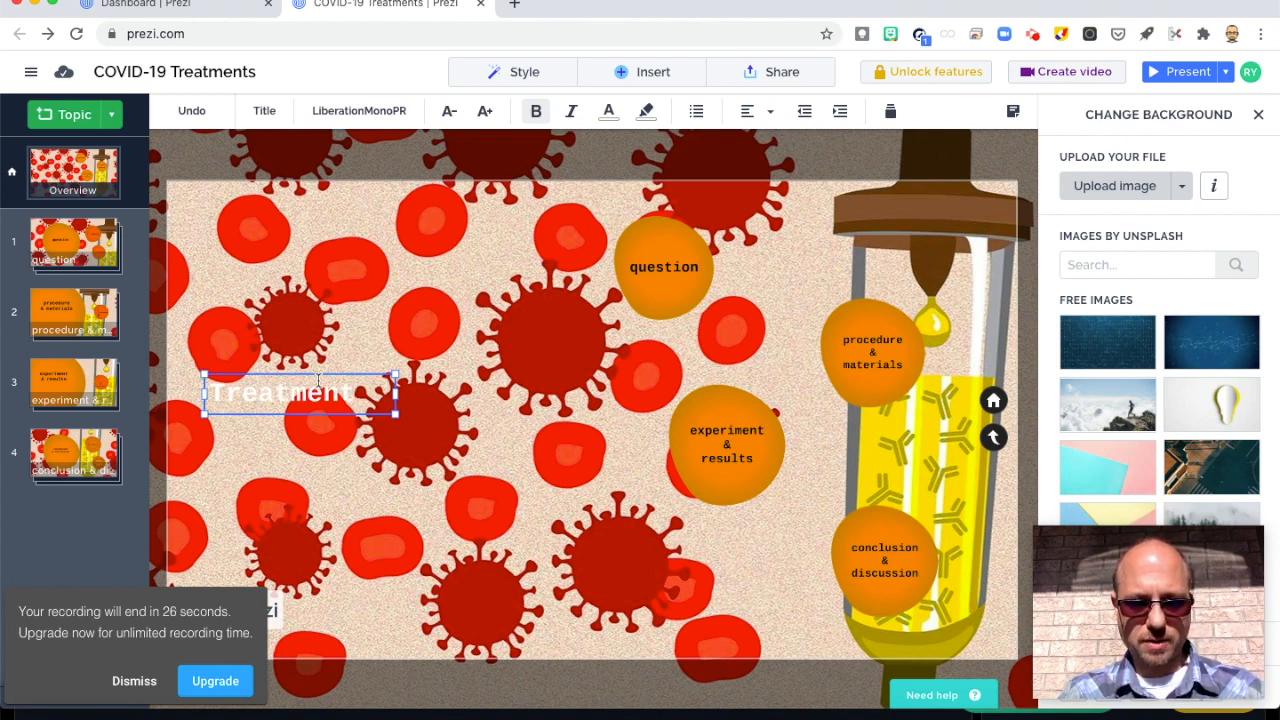
{"action": "type", "text": "s for COVID"}
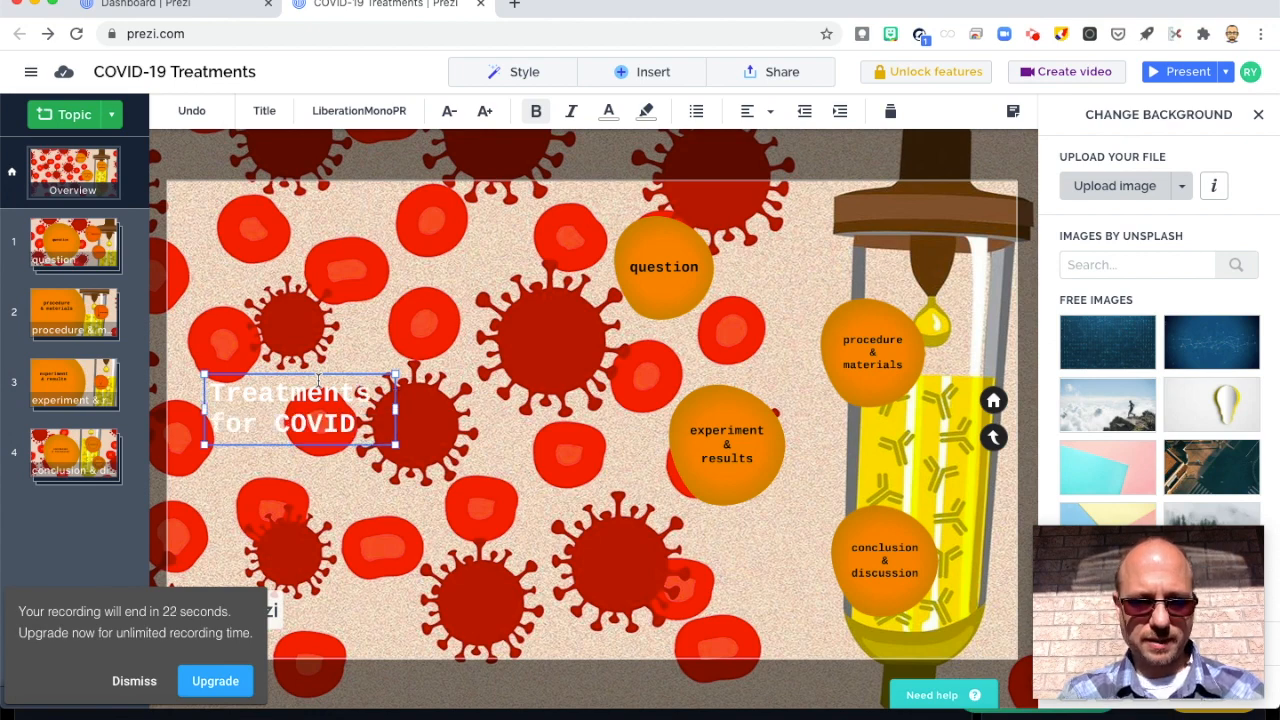
{"action": "type", "text": "-19"}
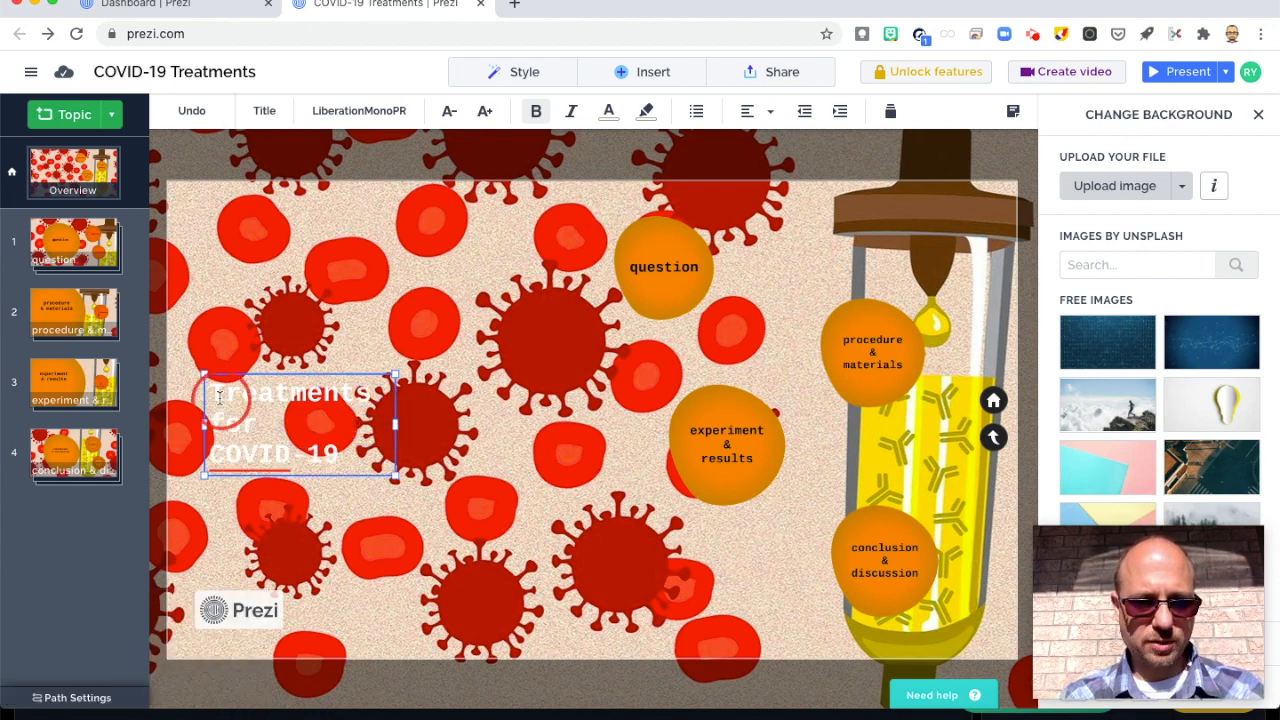
Step: Enlarge the whole "Treatments for COVID-19" title text by two size increments overall
{"action": "triple_click", "coordinate": [219, 398]}
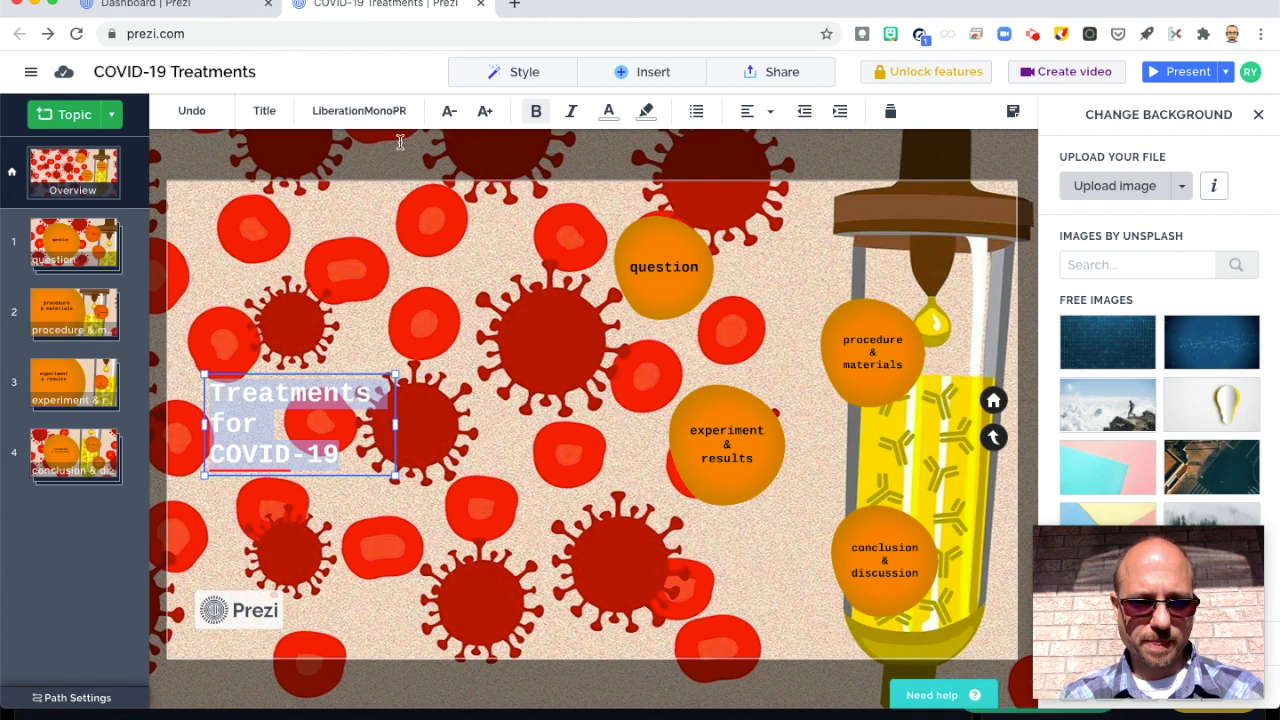
{"action": "left_click", "coordinate": [485, 112]}
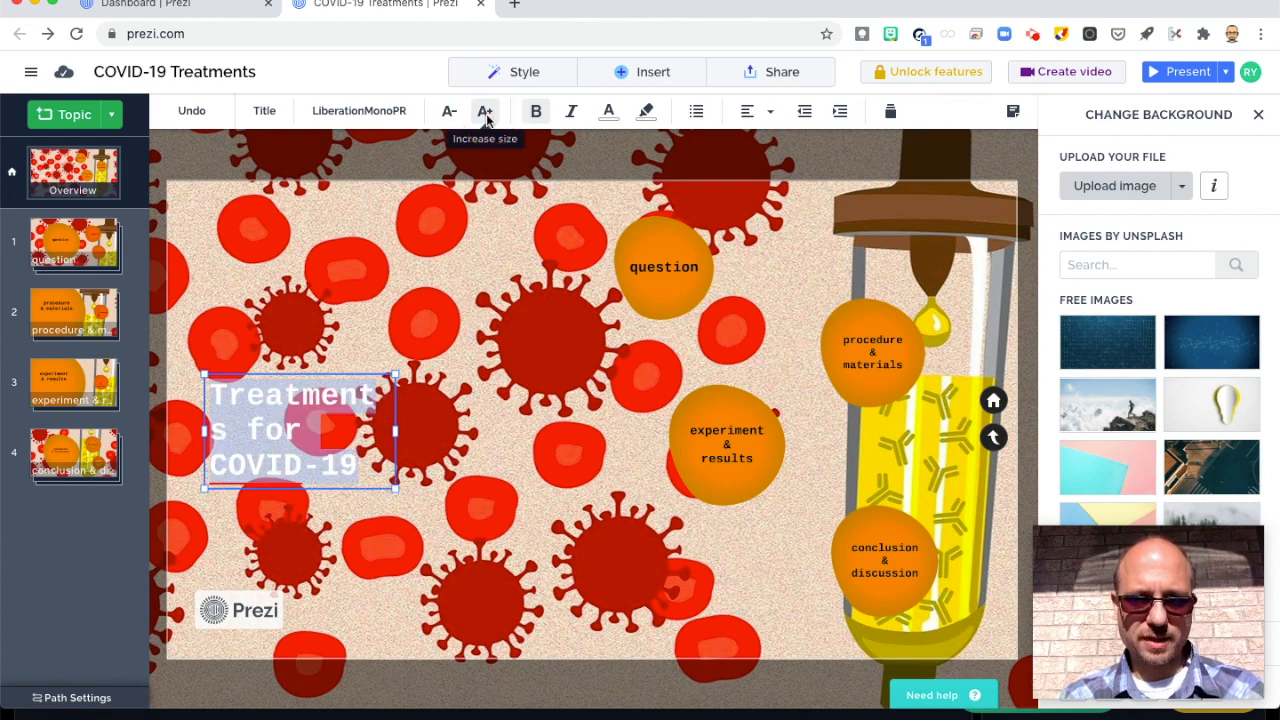
{"action": "left_click", "coordinate": [485, 112]}
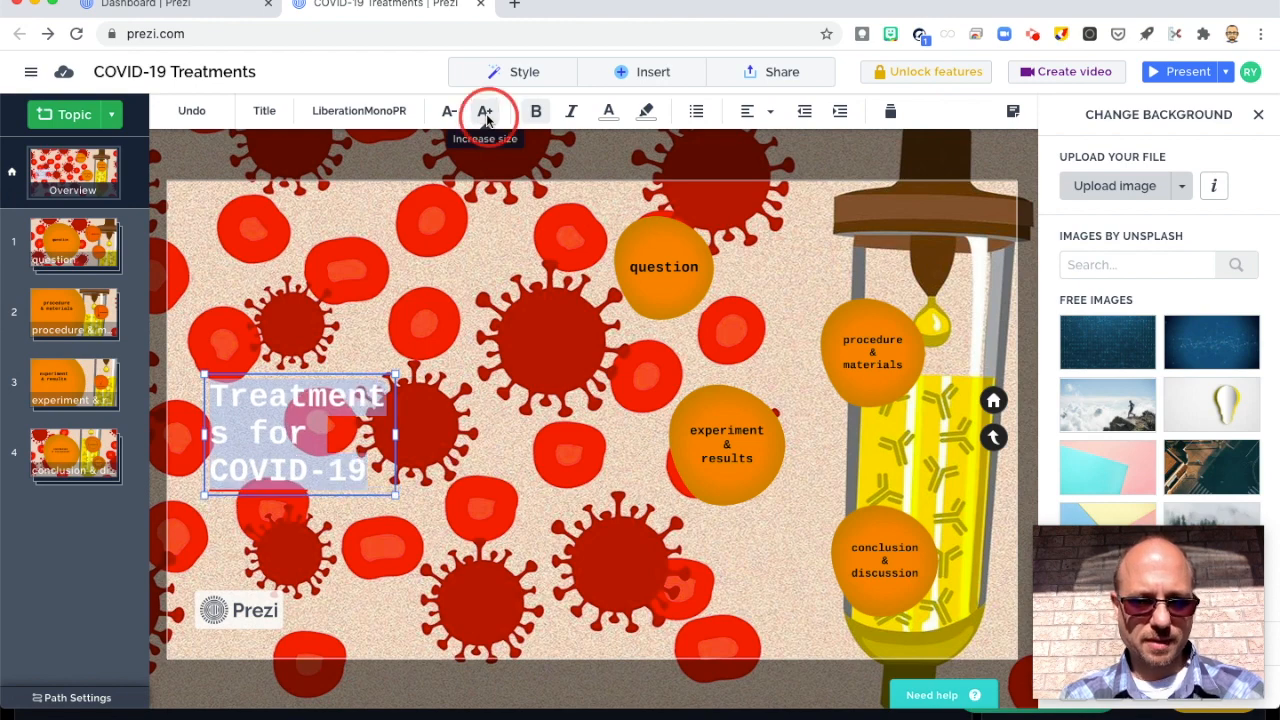
{"action": "left_click", "coordinate": [485, 112]}
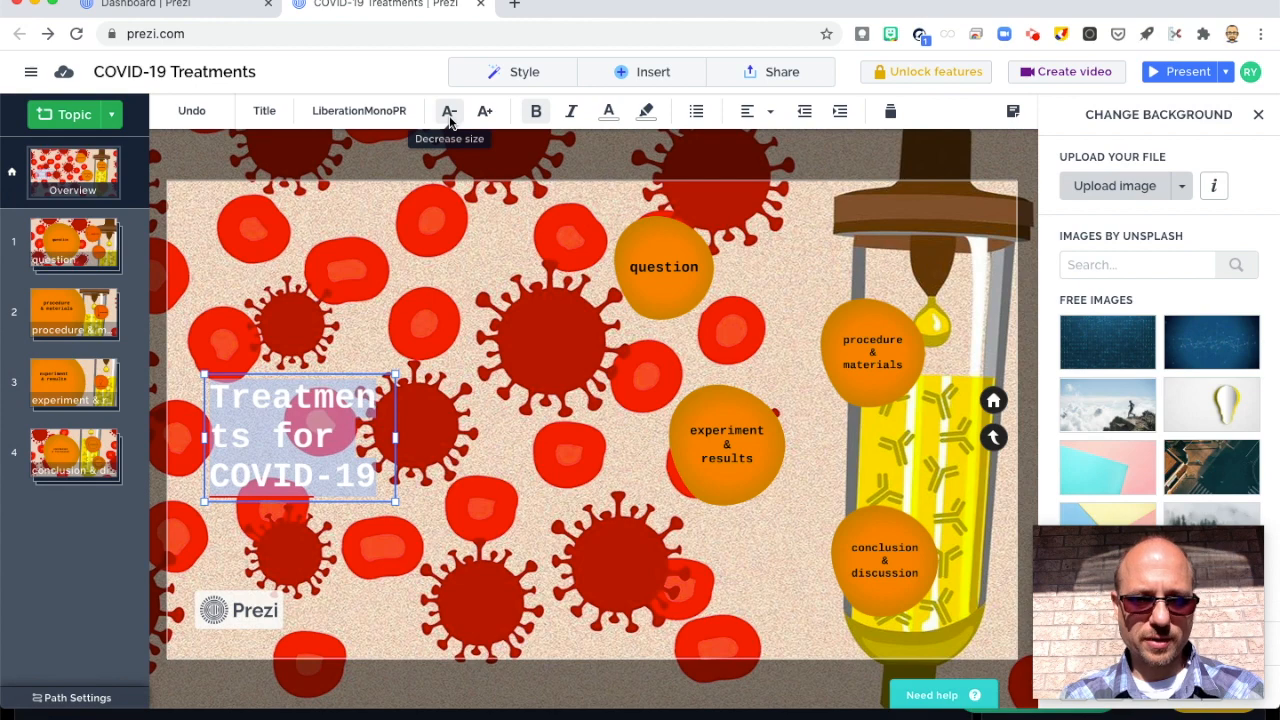
{"action": "left_click", "coordinate": [449, 114]}
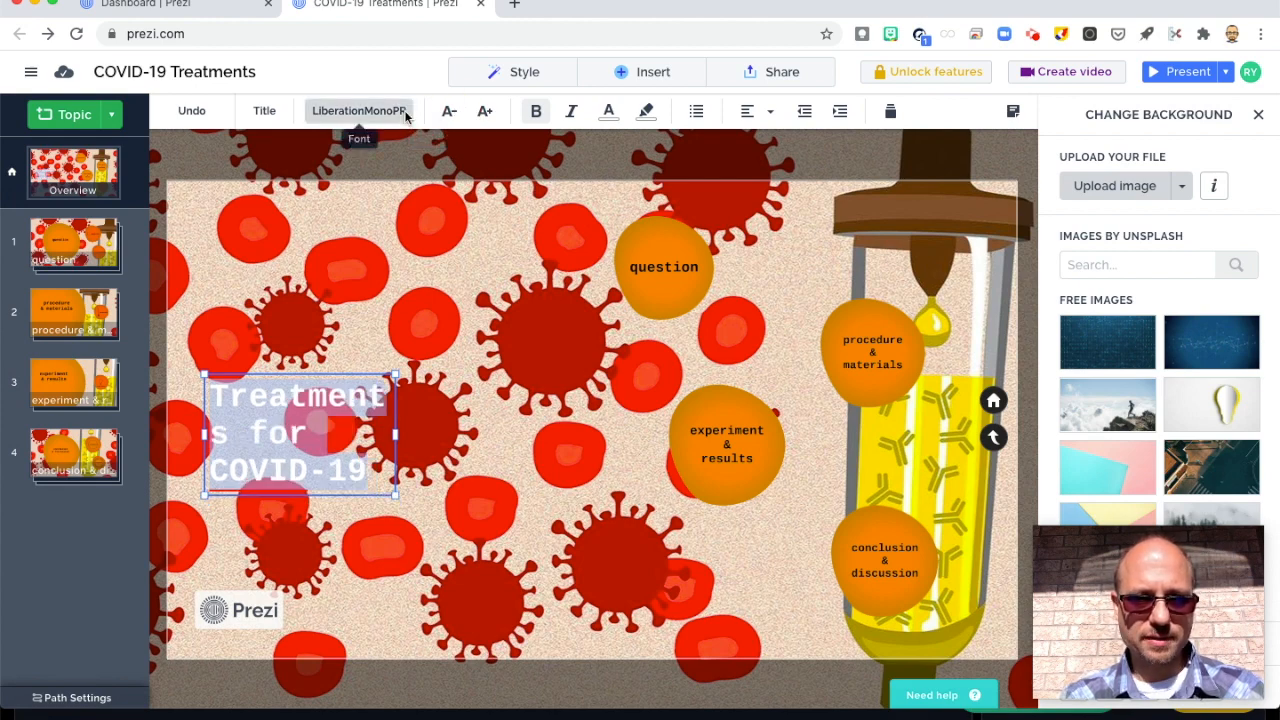
Step: Browse the available fonts and the text presets for the selected title without changing either
{"action": "left_click", "coordinate": [406, 117]}
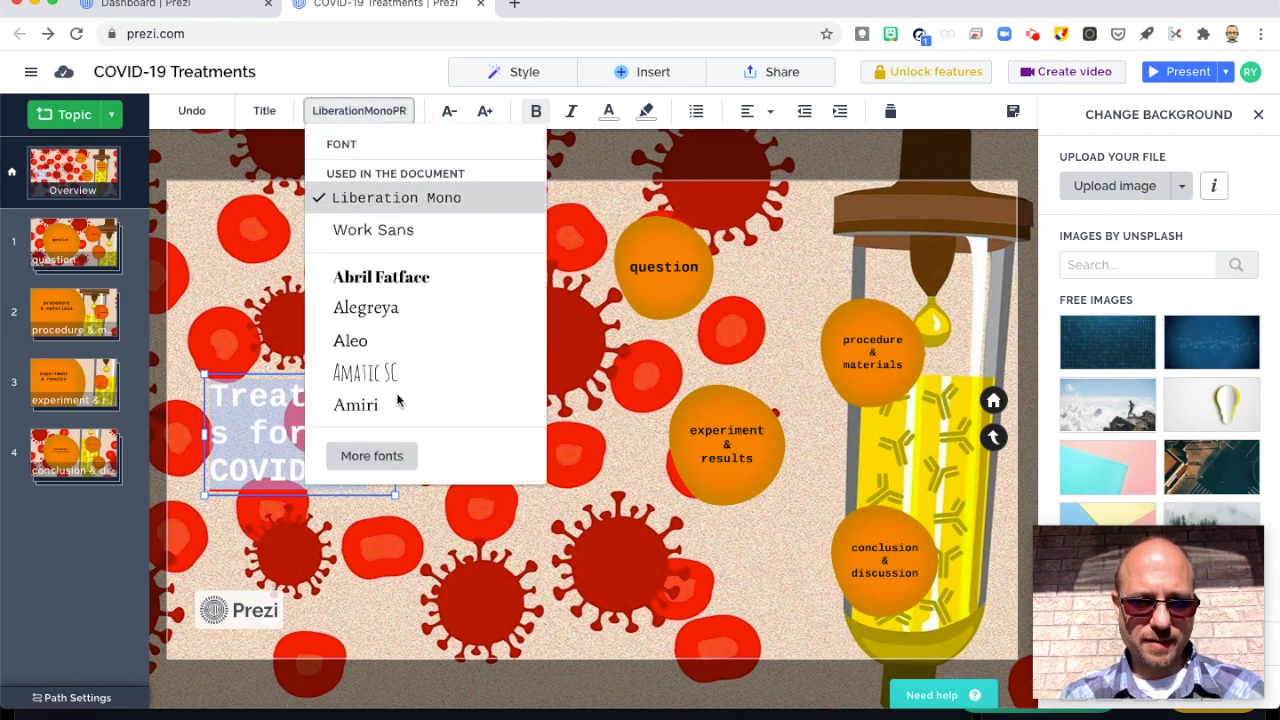
{"action": "scroll", "coordinate": [397, 400], "scroll_direction": "down", "scroll_amount": 8}
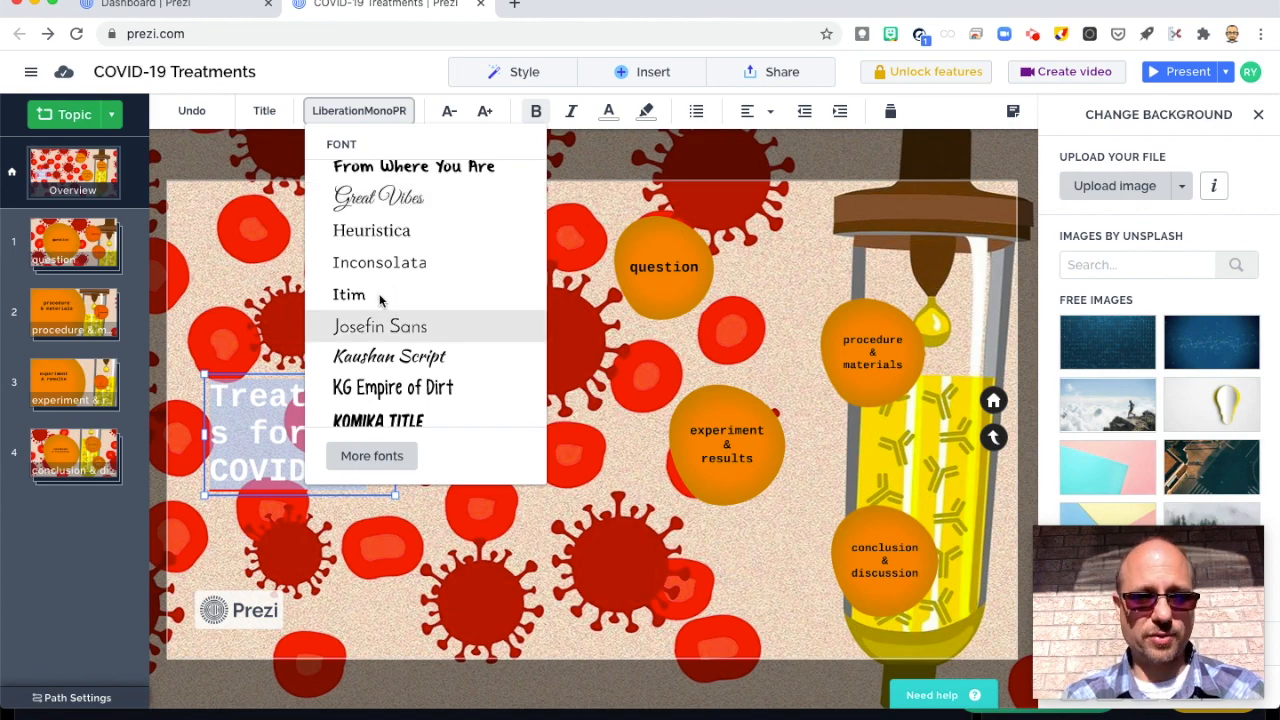
{"action": "scroll", "coordinate": [421, 344], "scroll_direction": "down", "scroll_amount": 2}
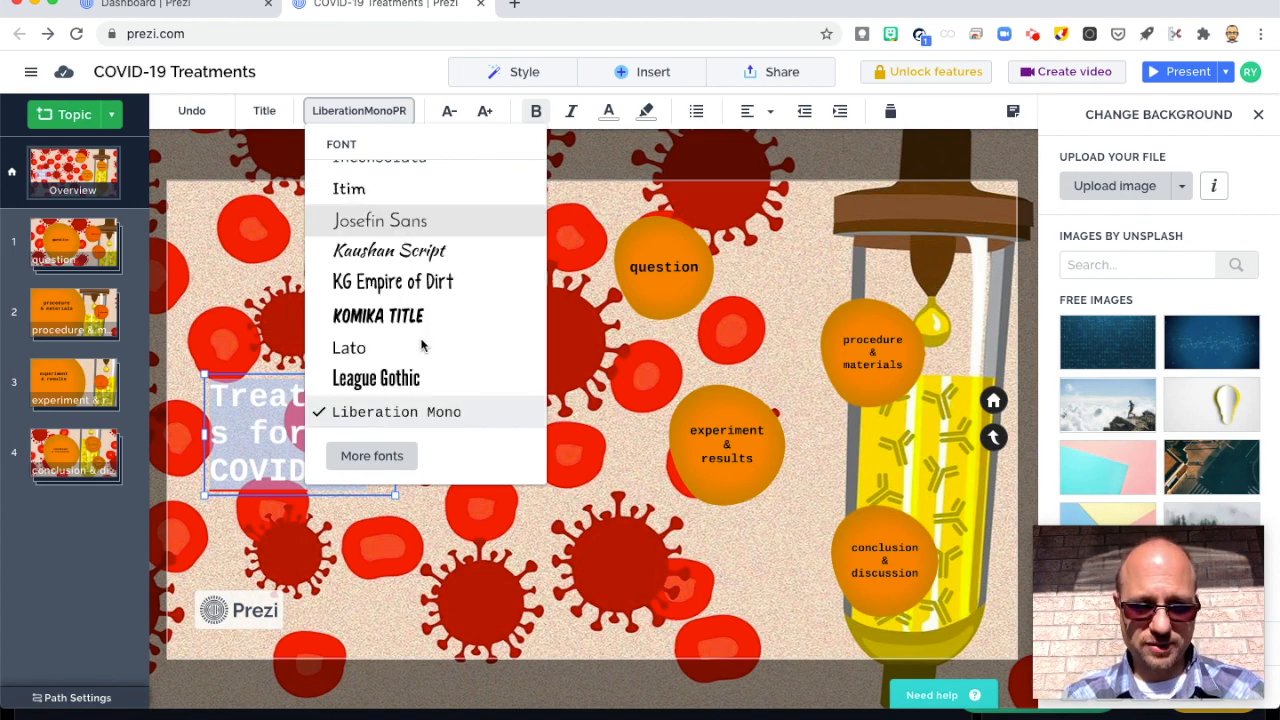
{"action": "scroll", "coordinate": [421, 344], "scroll_direction": "down", "scroll_amount": 1}
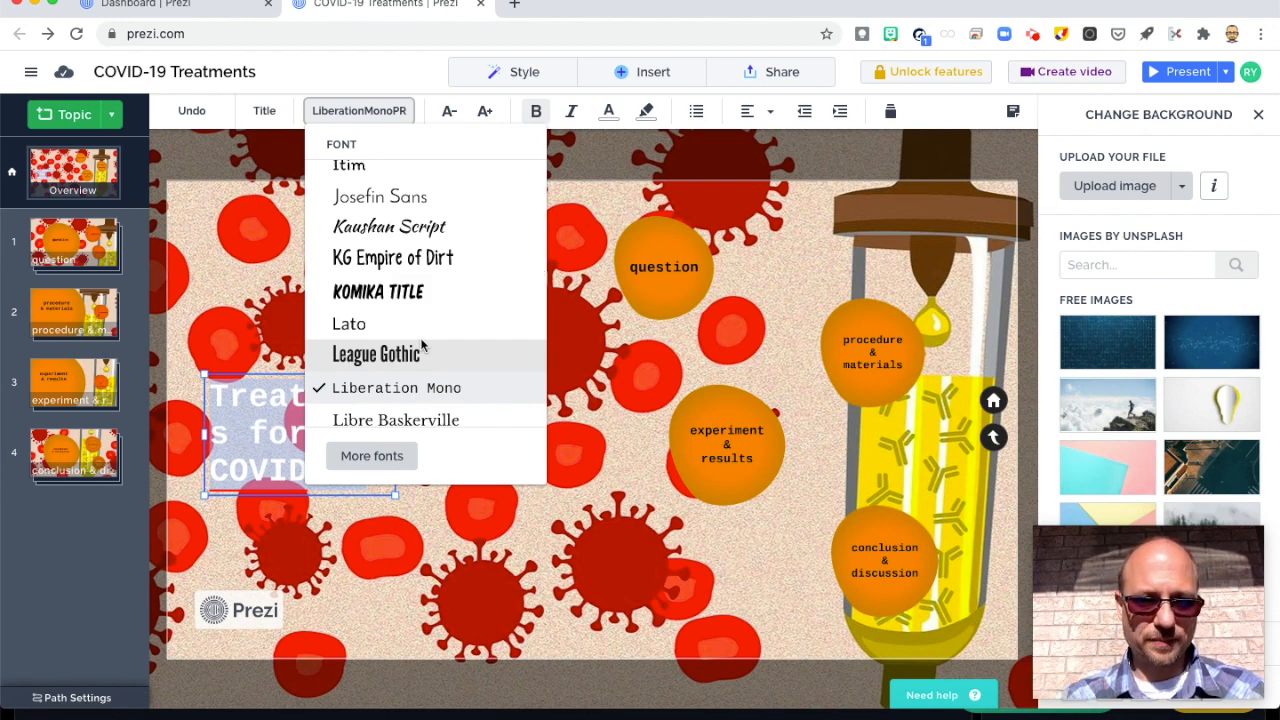
{"action": "scroll", "coordinate": [421, 344], "scroll_direction": "down", "scroll_amount": 1}
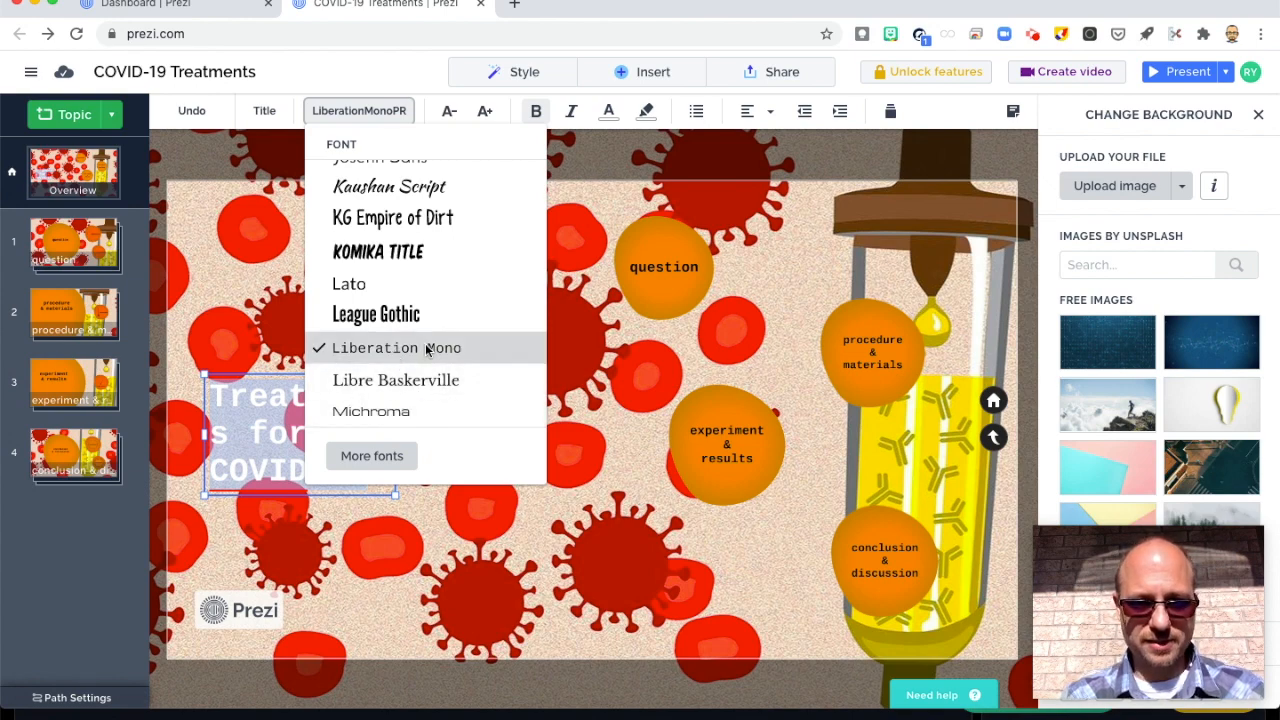
{"action": "left_click", "coordinate": [265, 111]}
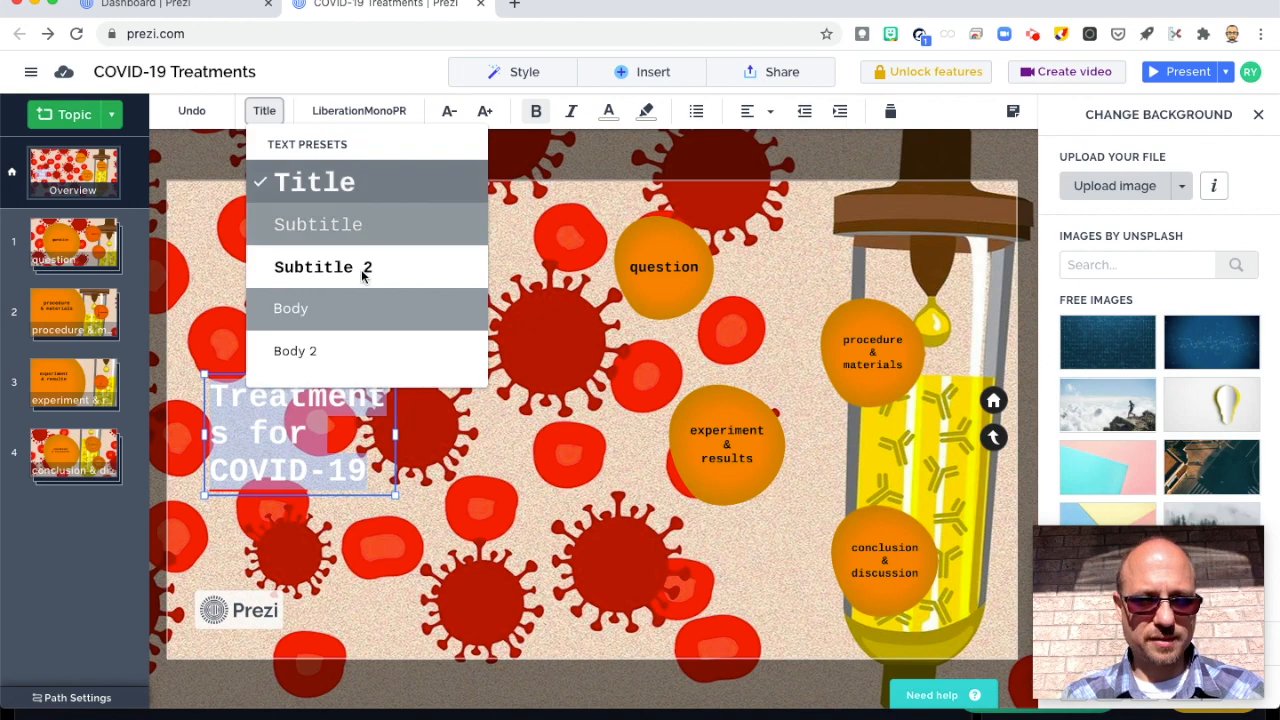
Step: Turn bold formatting off for the title text and restore it
{"action": "left_click", "coordinate": [538, 116]}
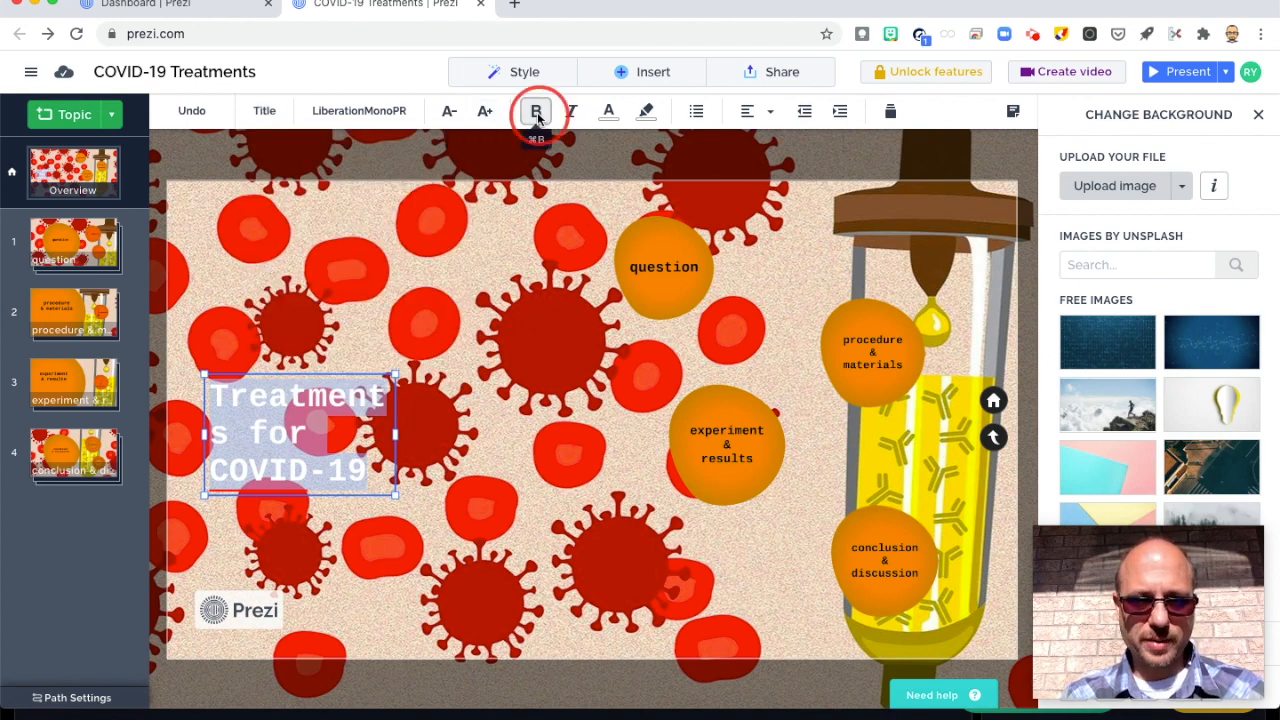
{"action": "left_click", "coordinate": [537, 115]}
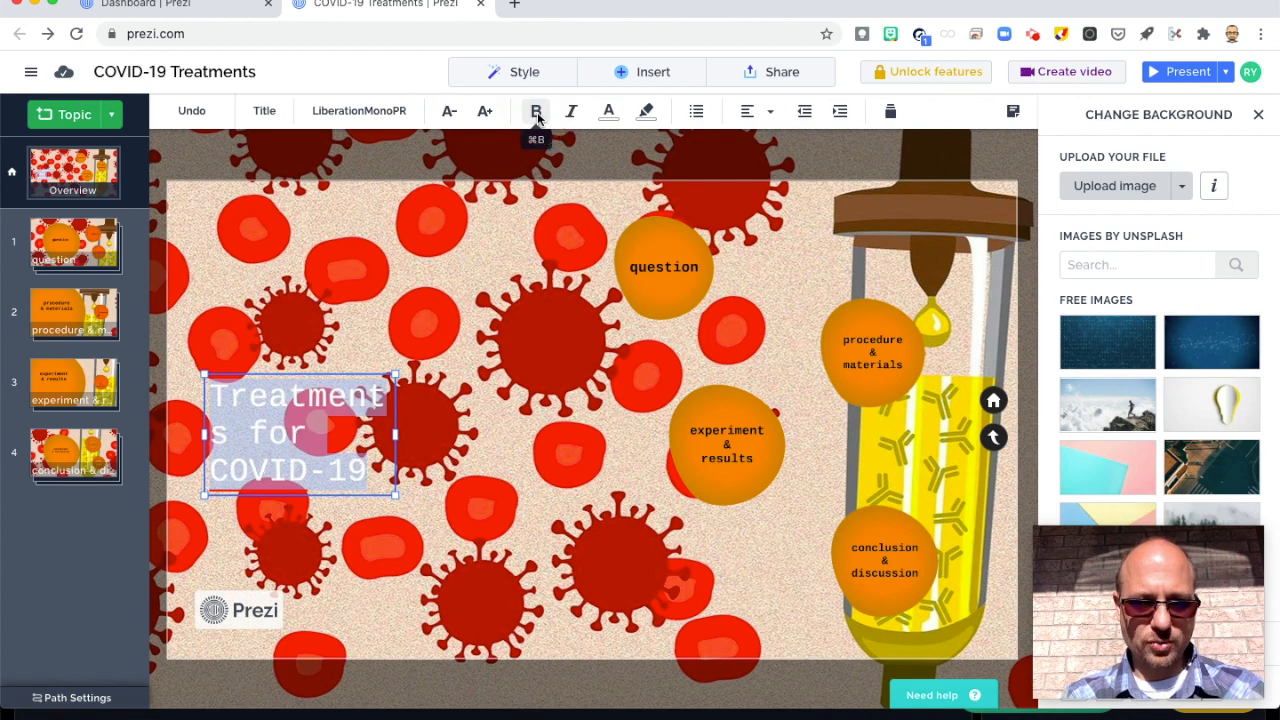
{"action": "left_click", "coordinate": [538, 116]}
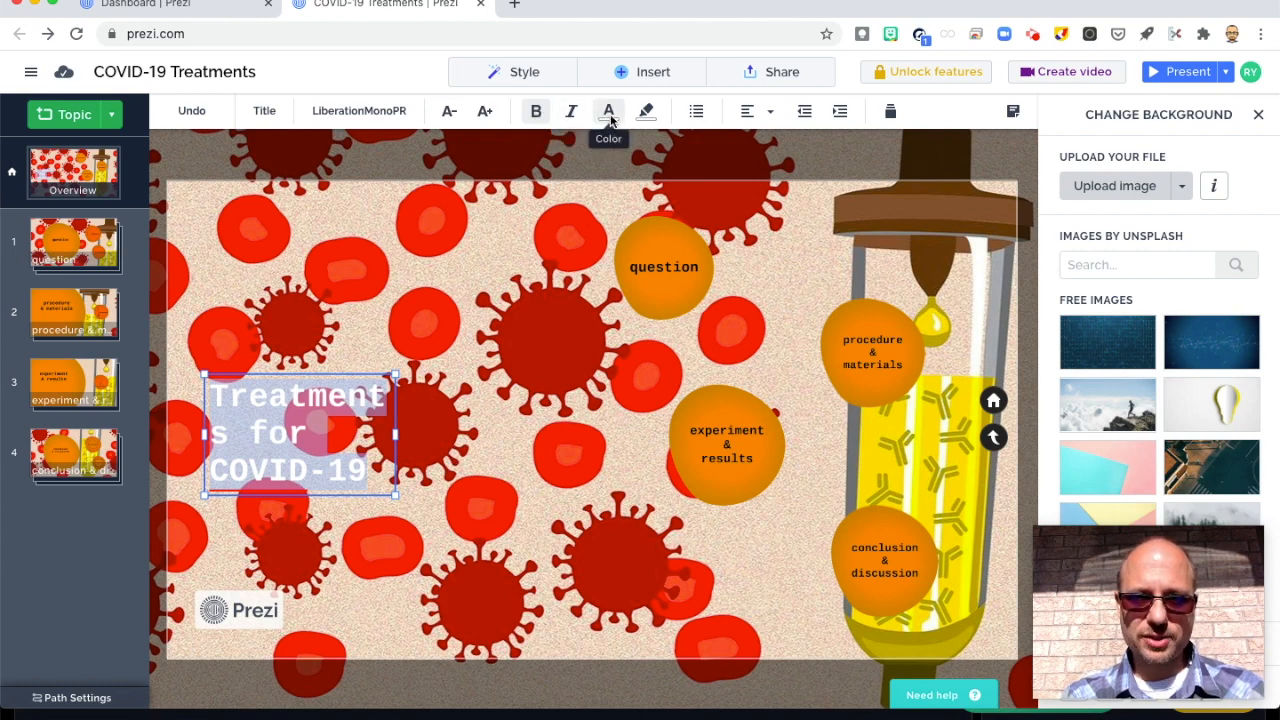
Step: Change the title's text color to black from the global palette
{"action": "left_click", "coordinate": [609, 116]}
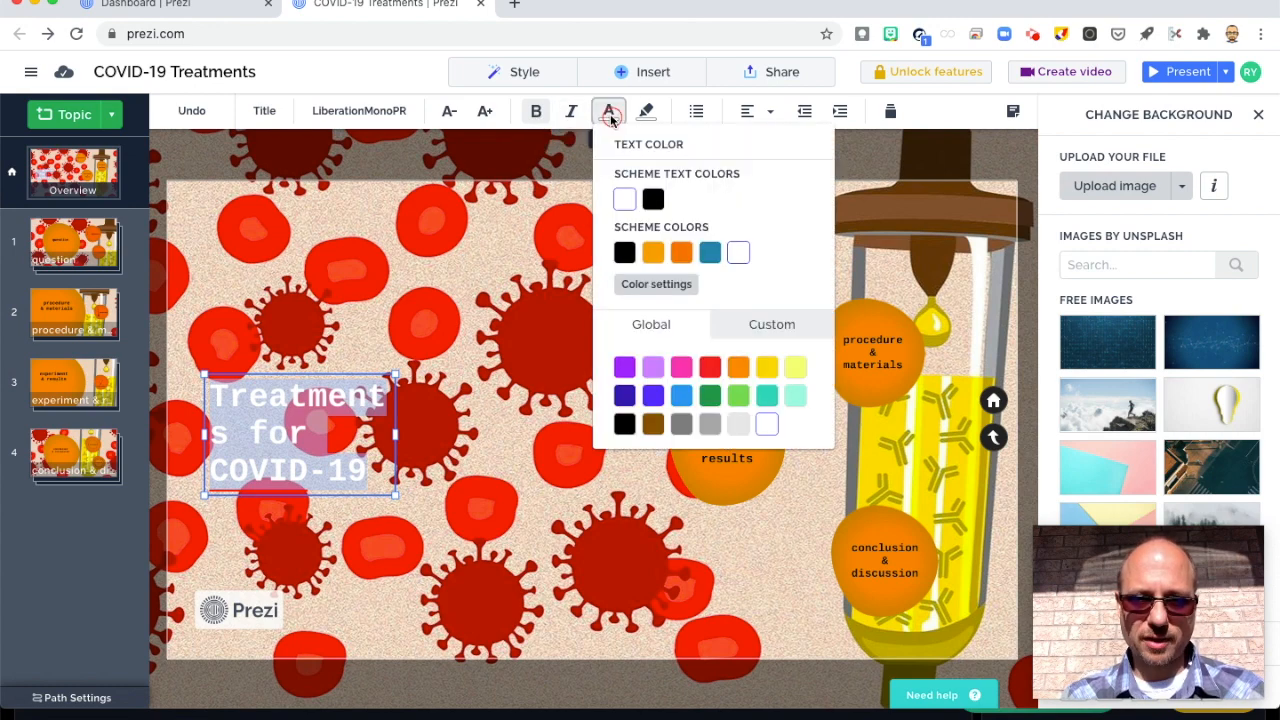
{"action": "left_click", "coordinate": [624, 427]}
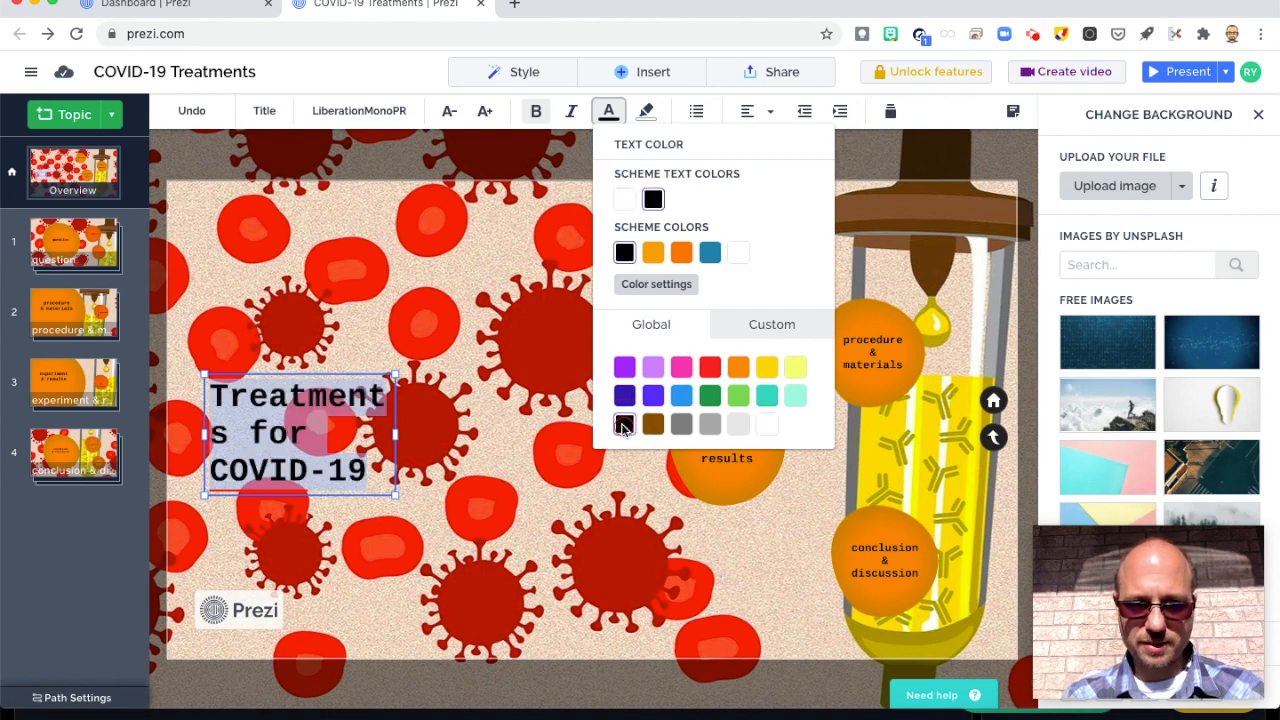
{"action": "left_click", "coordinate": [610, 113]}
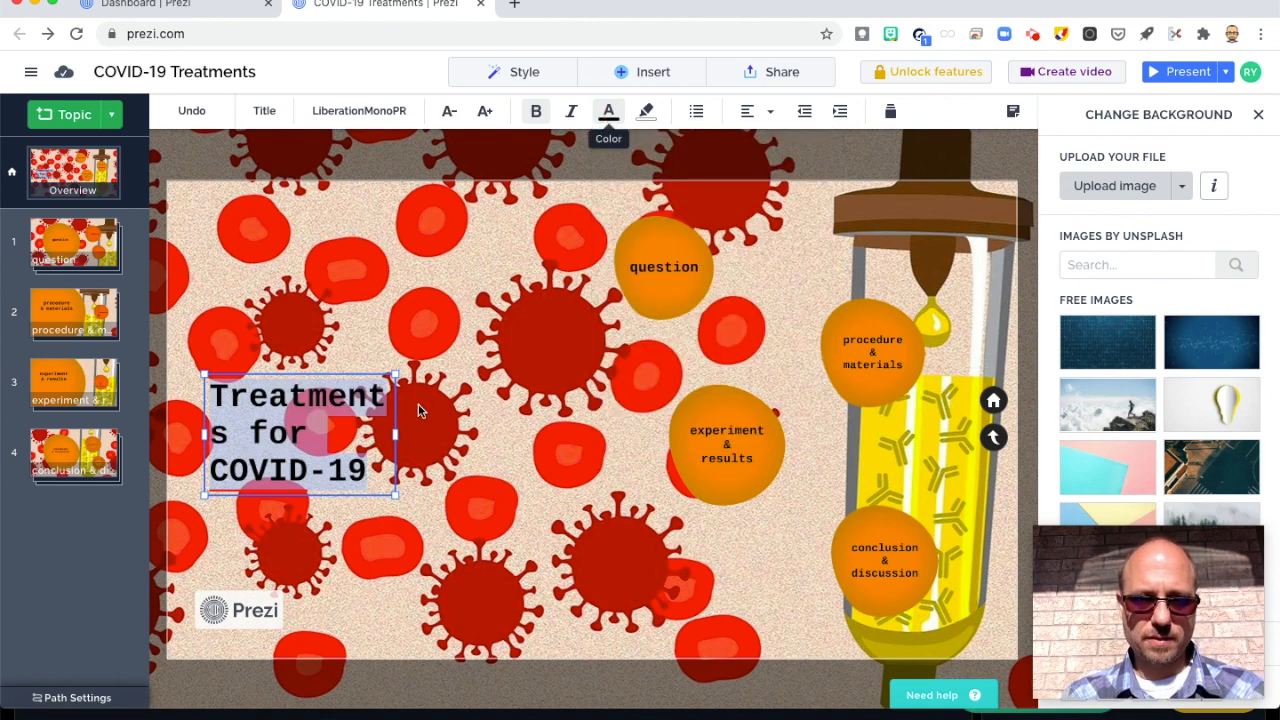
Step: Widen the "Treatments for COVID-19" title so it fits on one line and move it to the top centre of the canvas
{"action": "left_click_drag", "start_coordinate": [395, 431], "coordinate": [776, 450]}
{"action": "left_click_drag", "start_coordinate": [678, 429], "coordinate": [670, 424]}
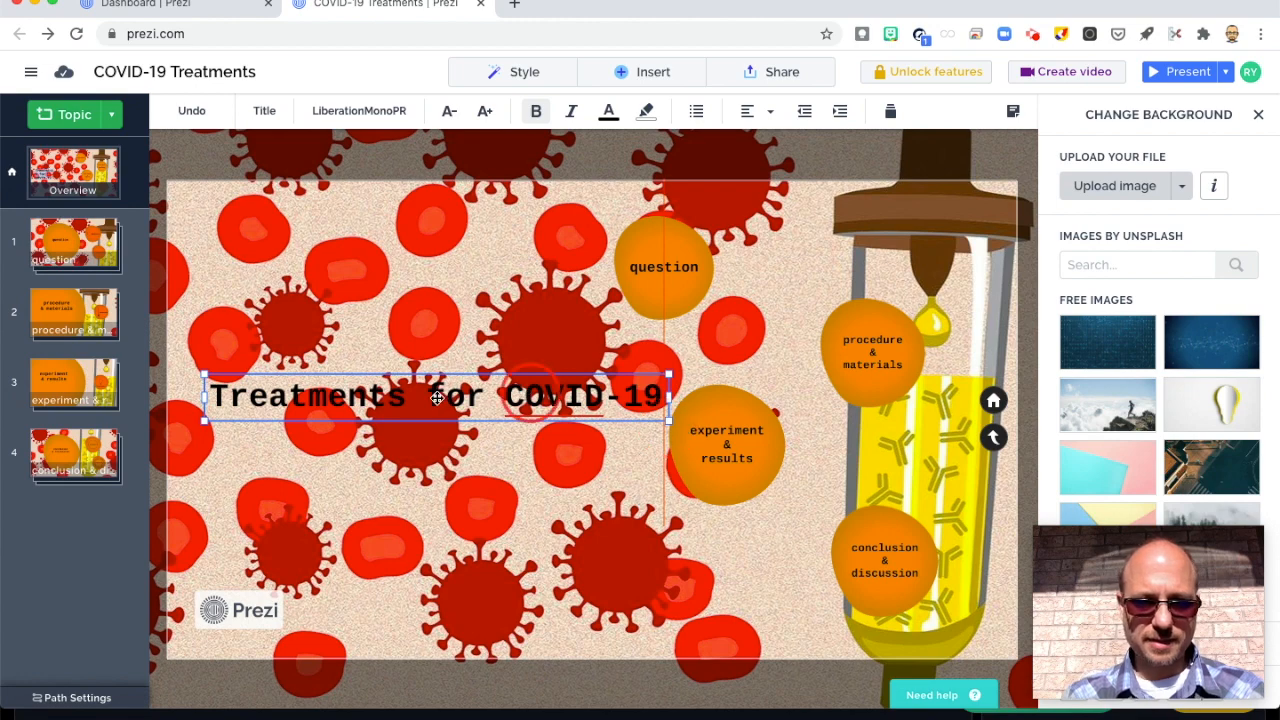
{"action": "left_click_drag", "start_coordinate": [440, 392], "coordinate": [614, 218]}
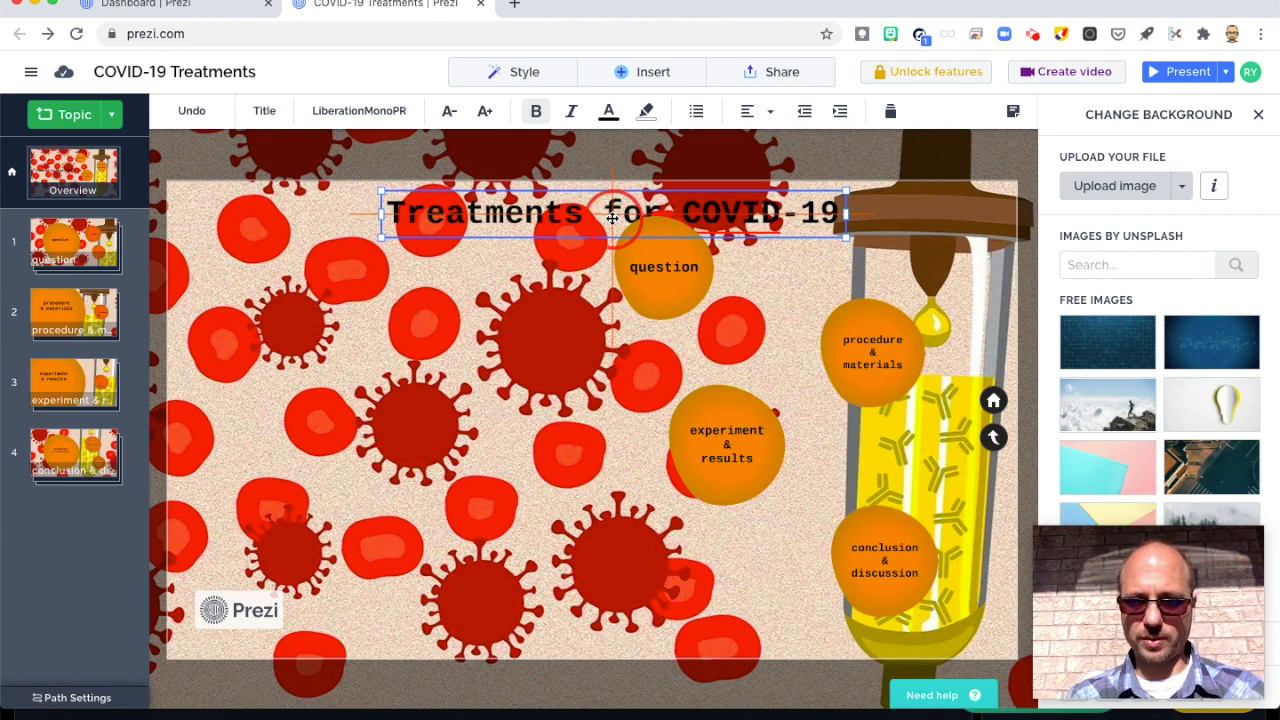
{"action": "left_click_drag", "start_coordinate": [612, 218], "coordinate": [612, 218]}
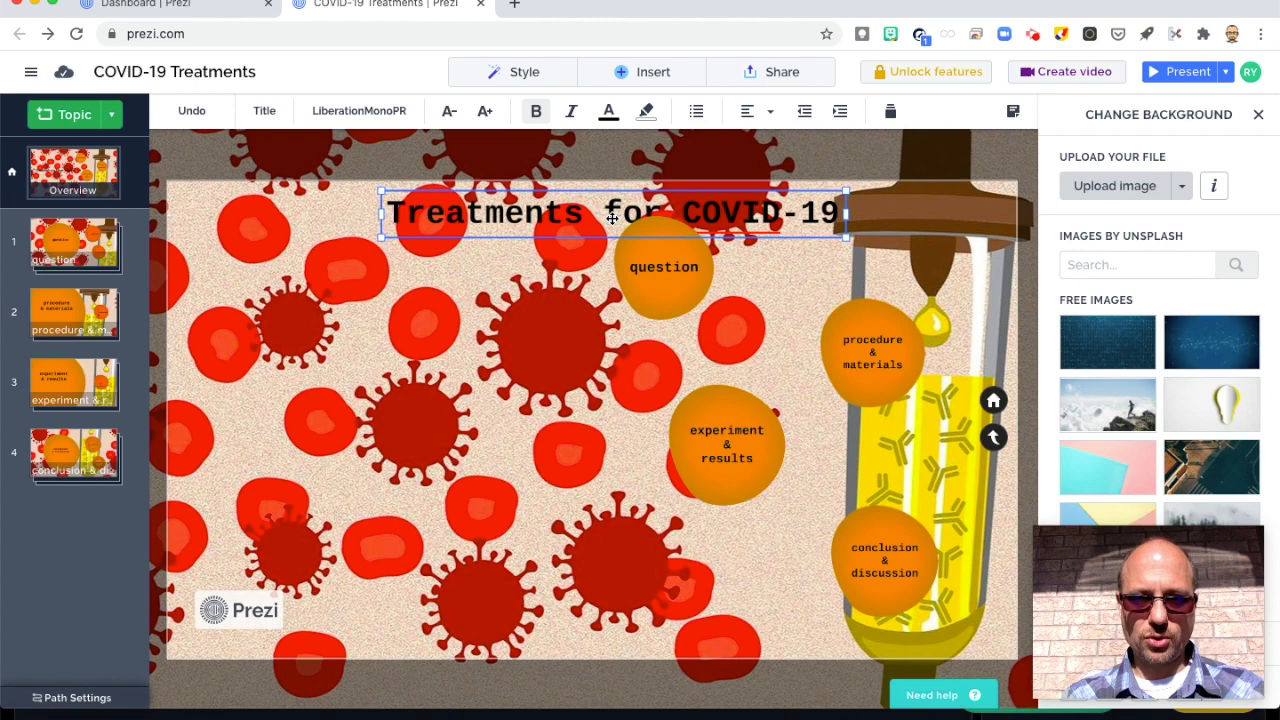
Step: Give the title a red background from the global palette, with opacity lowered to roughly one third and a nearly maximum corner radius
{"action": "left_click", "coordinate": [646, 112]}
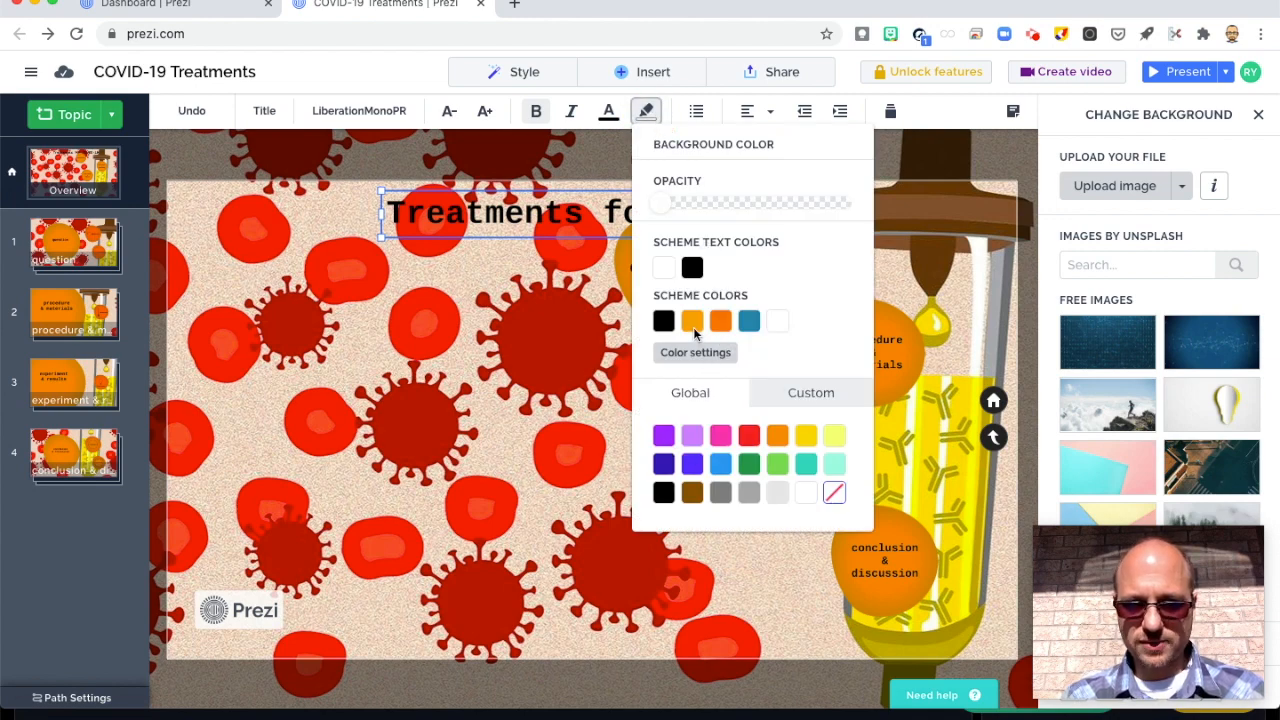
{"action": "left_click", "coordinate": [749, 435]}
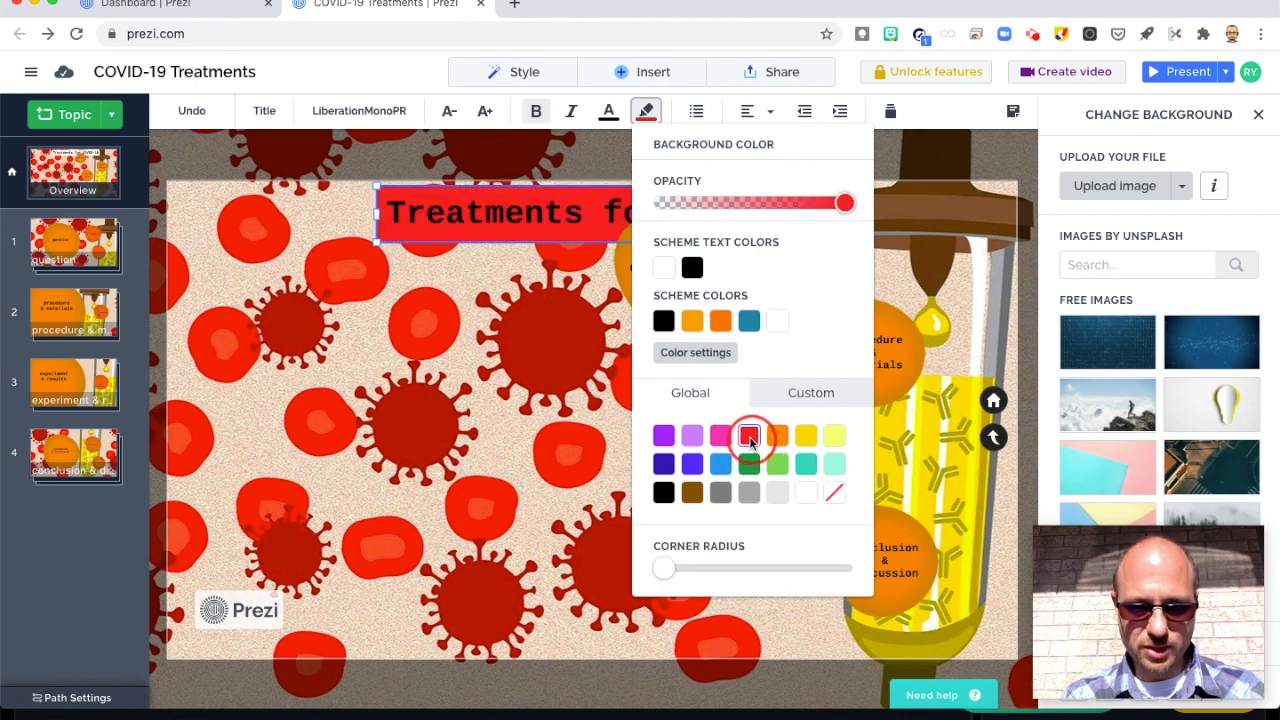
{"action": "left_click_drag", "start_coordinate": [844, 204], "coordinate": [724, 206]}
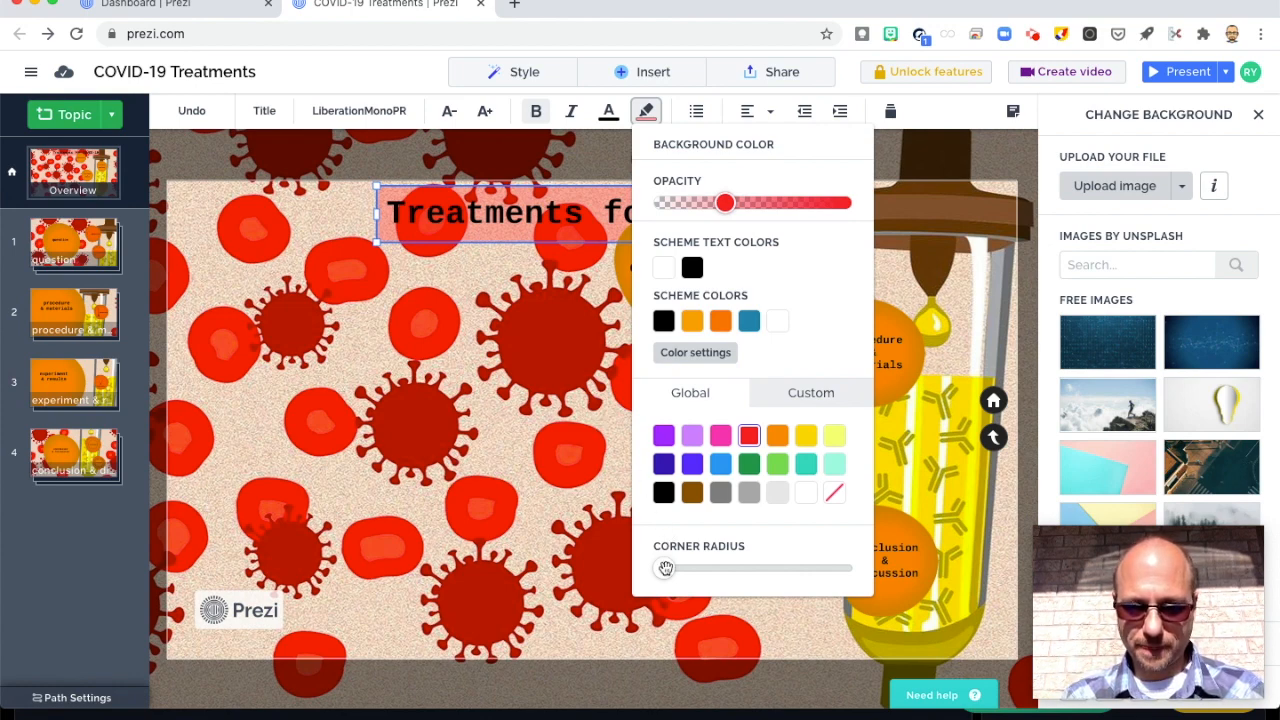
{"action": "left_click_drag", "start_coordinate": [668, 568], "coordinate": [833, 567]}
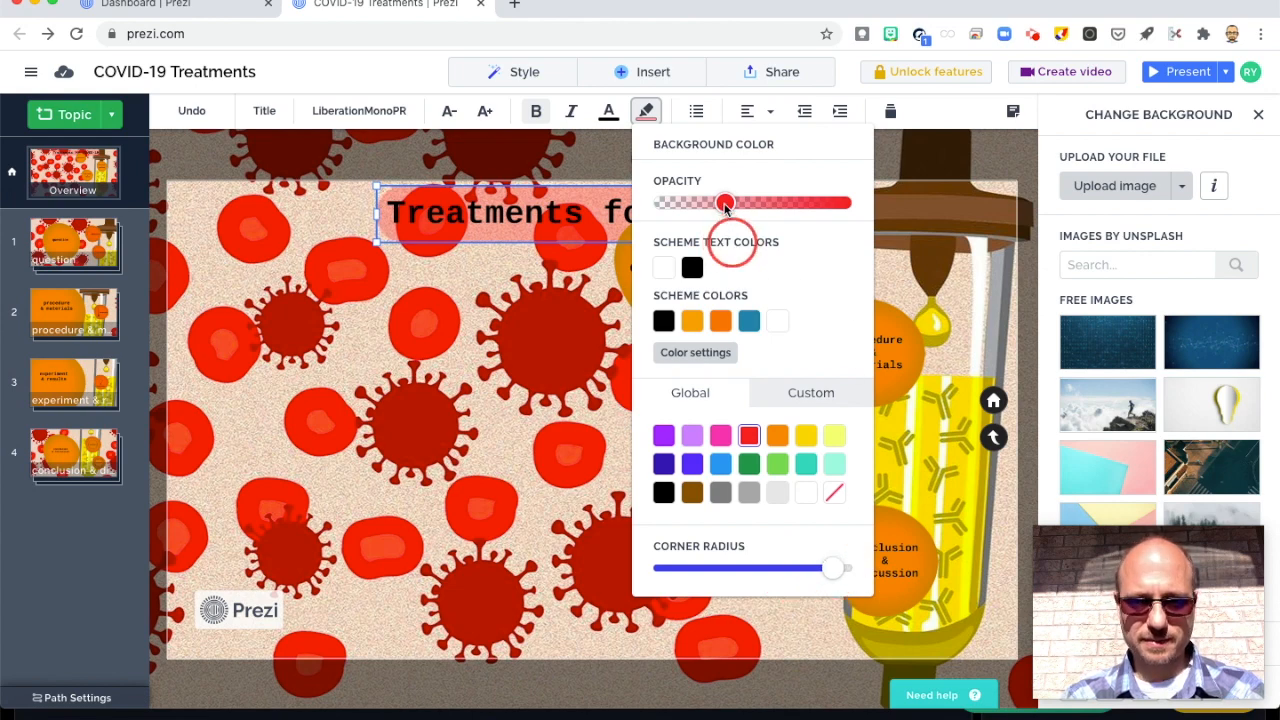
{"action": "left_click_drag", "start_coordinate": [725, 206], "coordinate": [720, 204]}
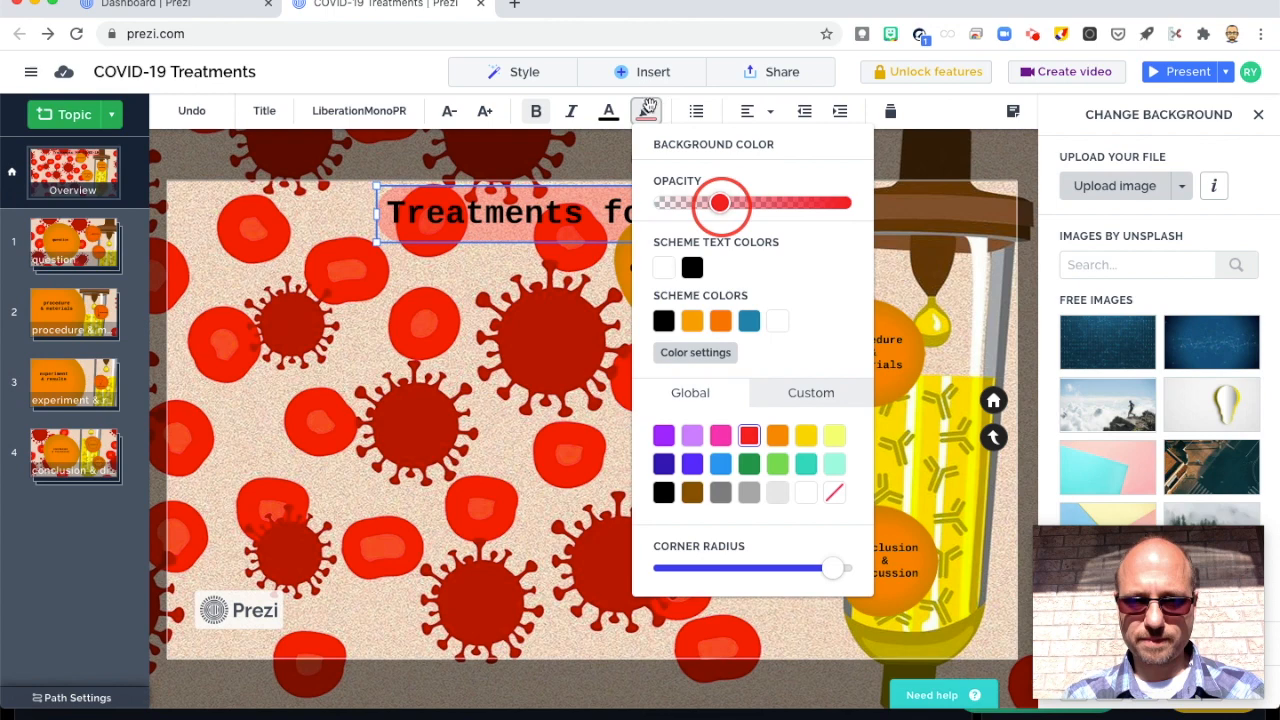
{"action": "left_click", "coordinate": [647, 112]}
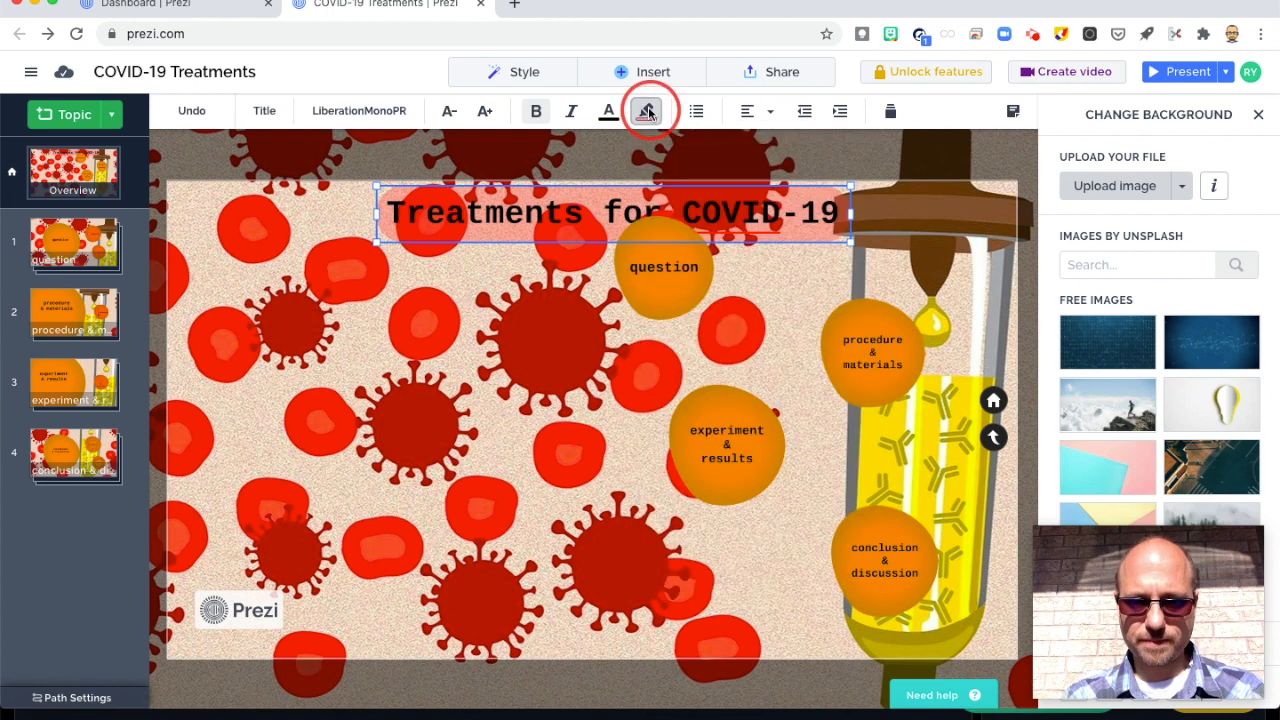
{"action": "left_click", "coordinate": [860, 318]}
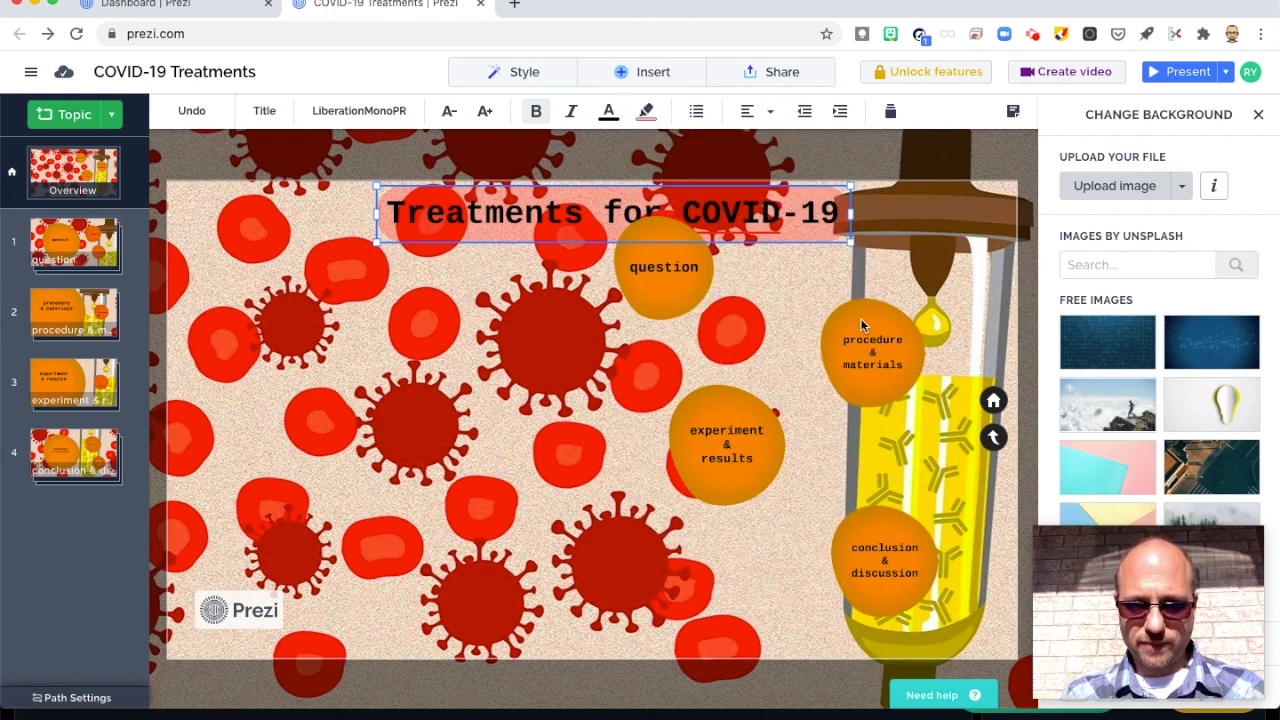
Step: Move the "question" topic to the canvas's left side and the "procedure & materials" topic just left of the vial
{"action": "left_click", "coordinate": [672, 287]}
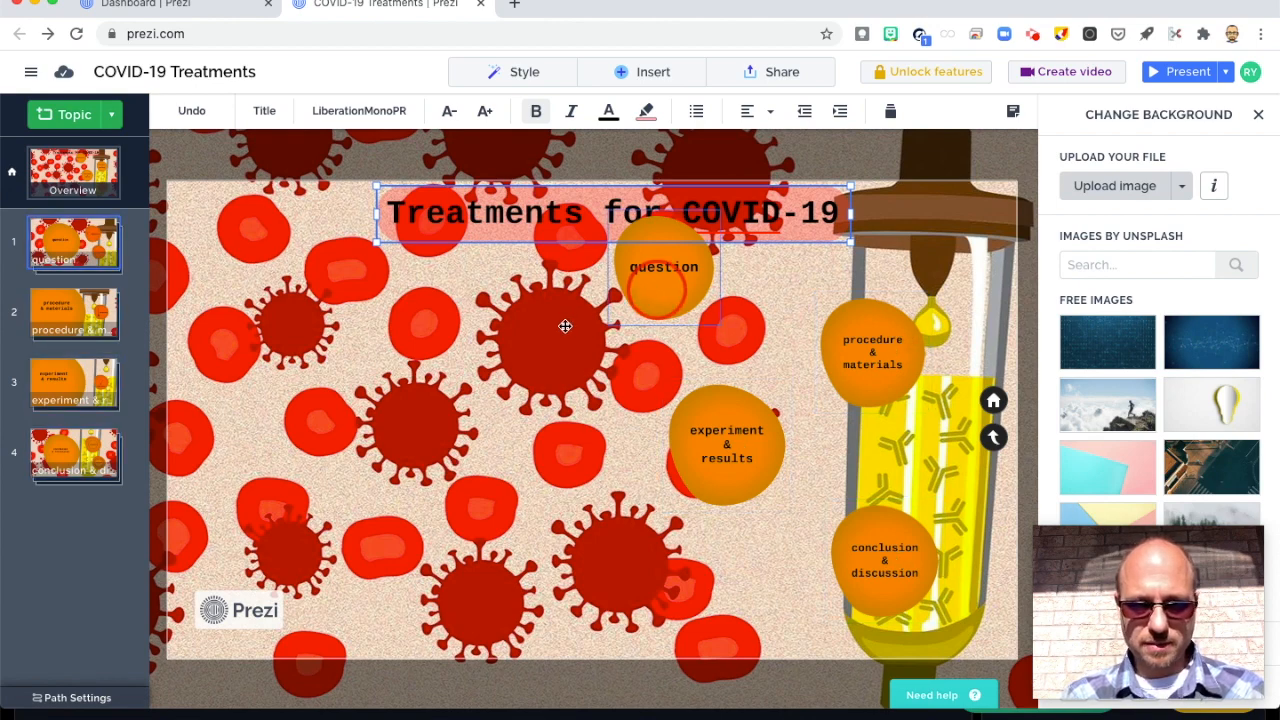
{"action": "left_click", "coordinate": [436, 363]}
{"action": "left_click_drag", "start_coordinate": [436, 363], "coordinate": [303, 373]}
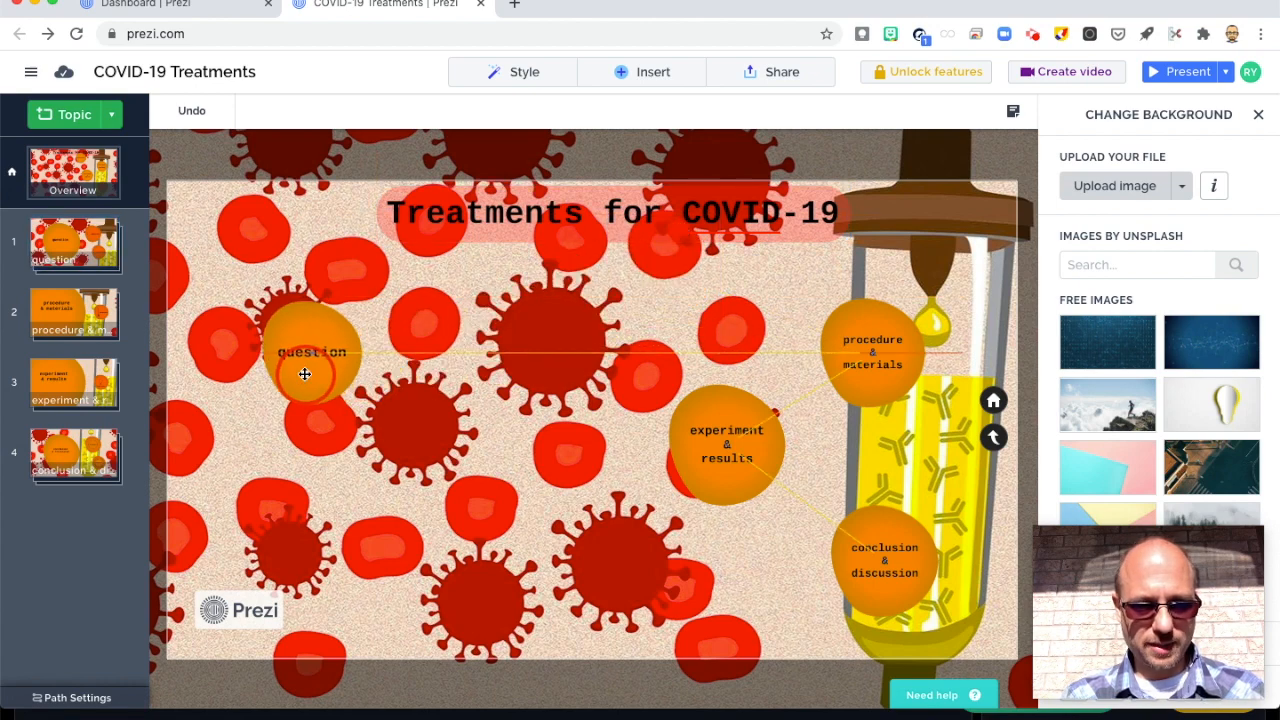
{"action": "left_click", "coordinate": [879, 345]}
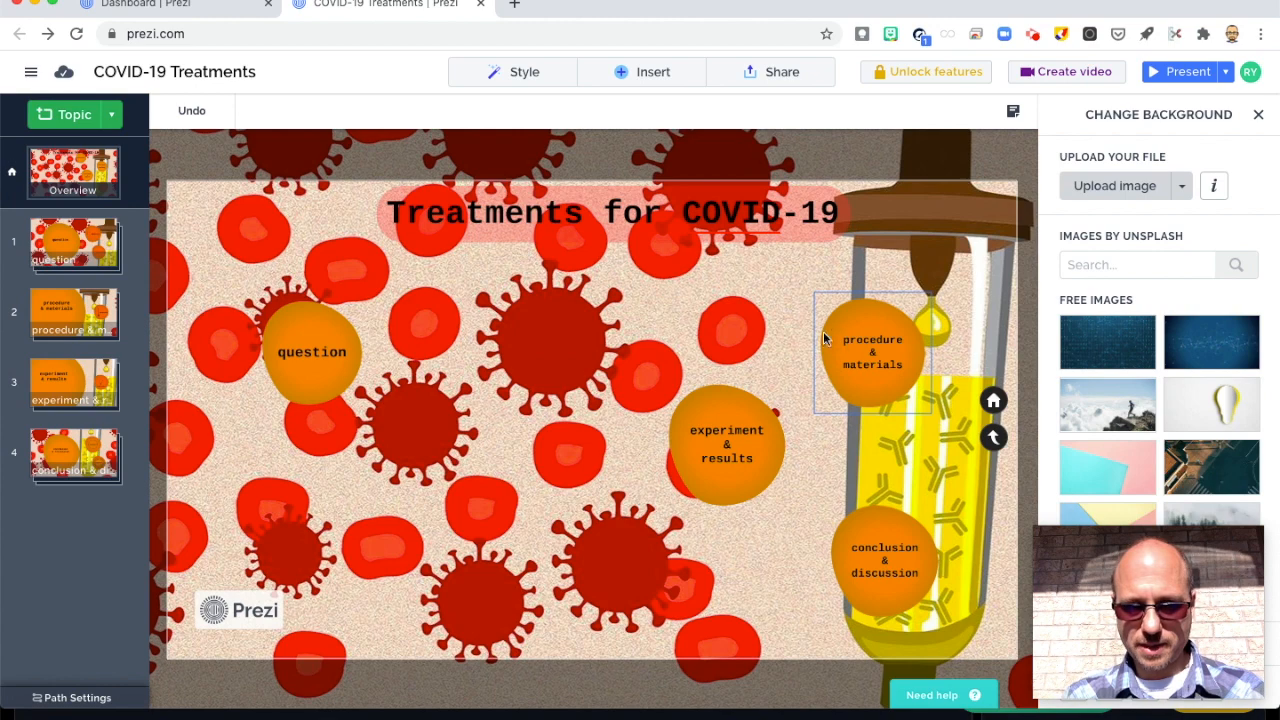
{"action": "left_click_drag", "start_coordinate": [878, 342], "coordinate": [794, 325]}
Step: Move the "experiment & results" topic to the lower middle of the canvas and delete it
{"action": "left_click", "coordinate": [730, 452]}
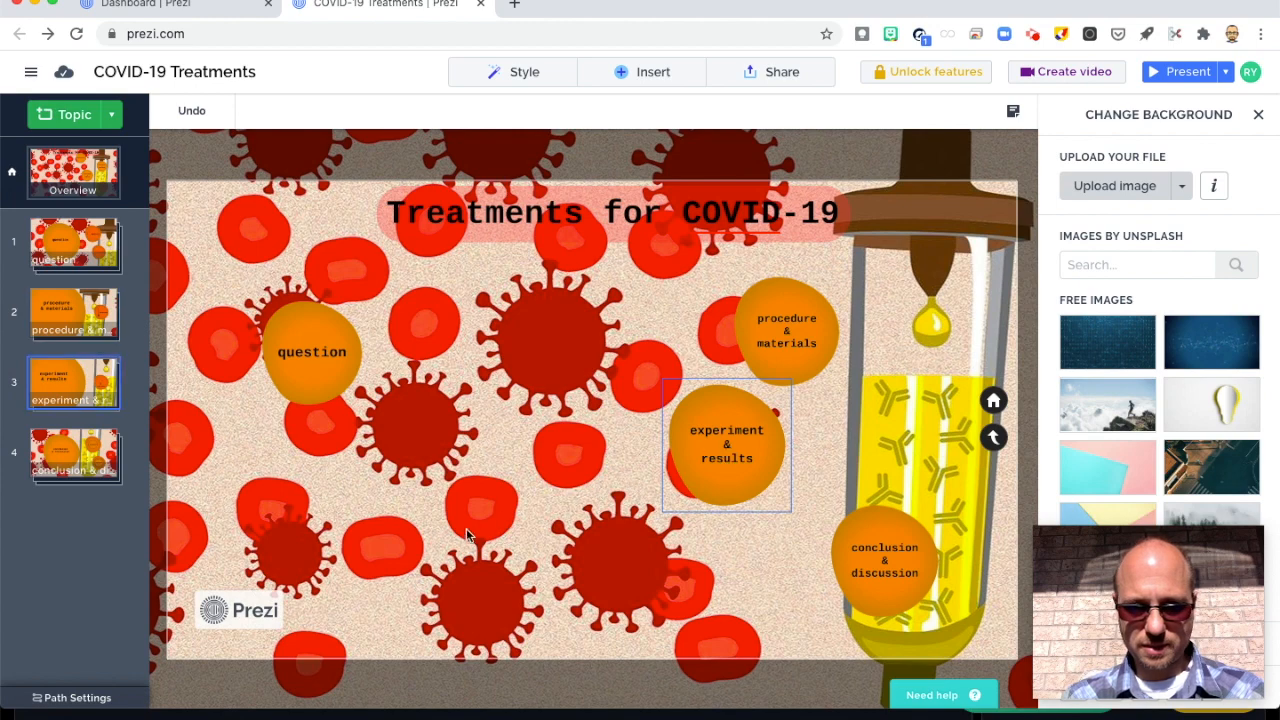
{"action": "left_click_drag", "start_coordinate": [727, 451], "coordinate": [533, 517]}
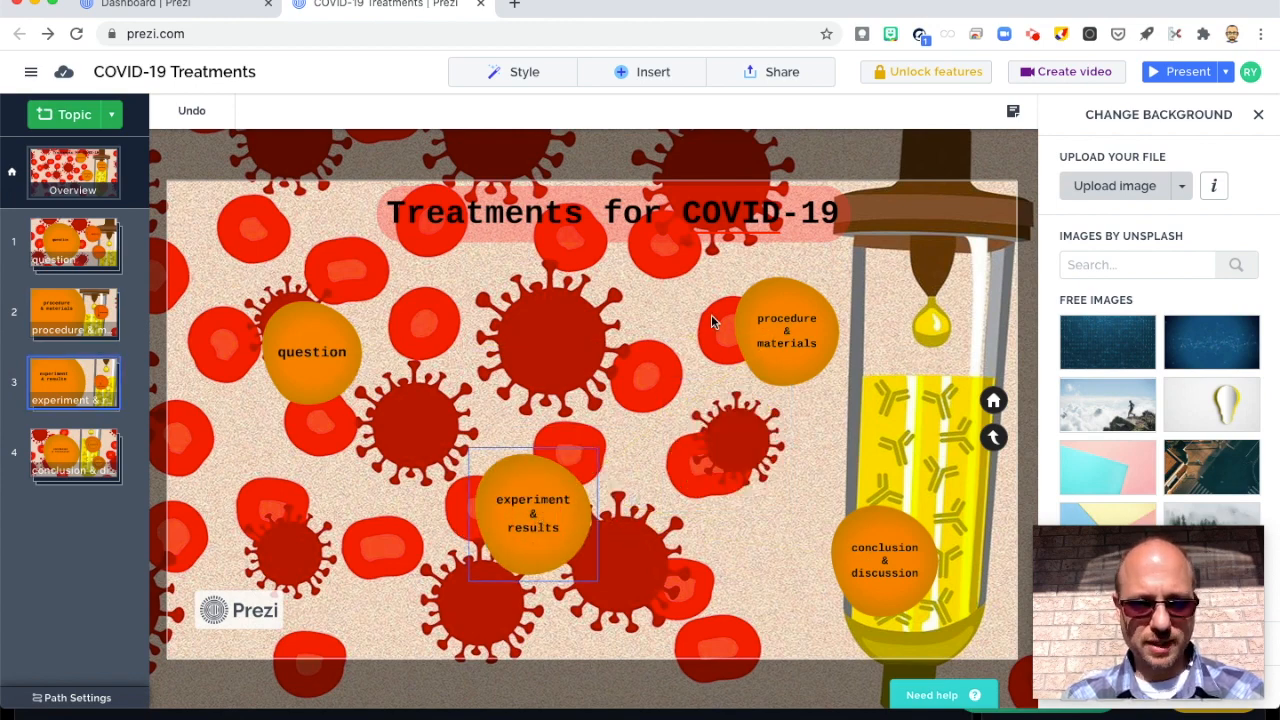
{"action": "left_click", "coordinate": [557, 513]}
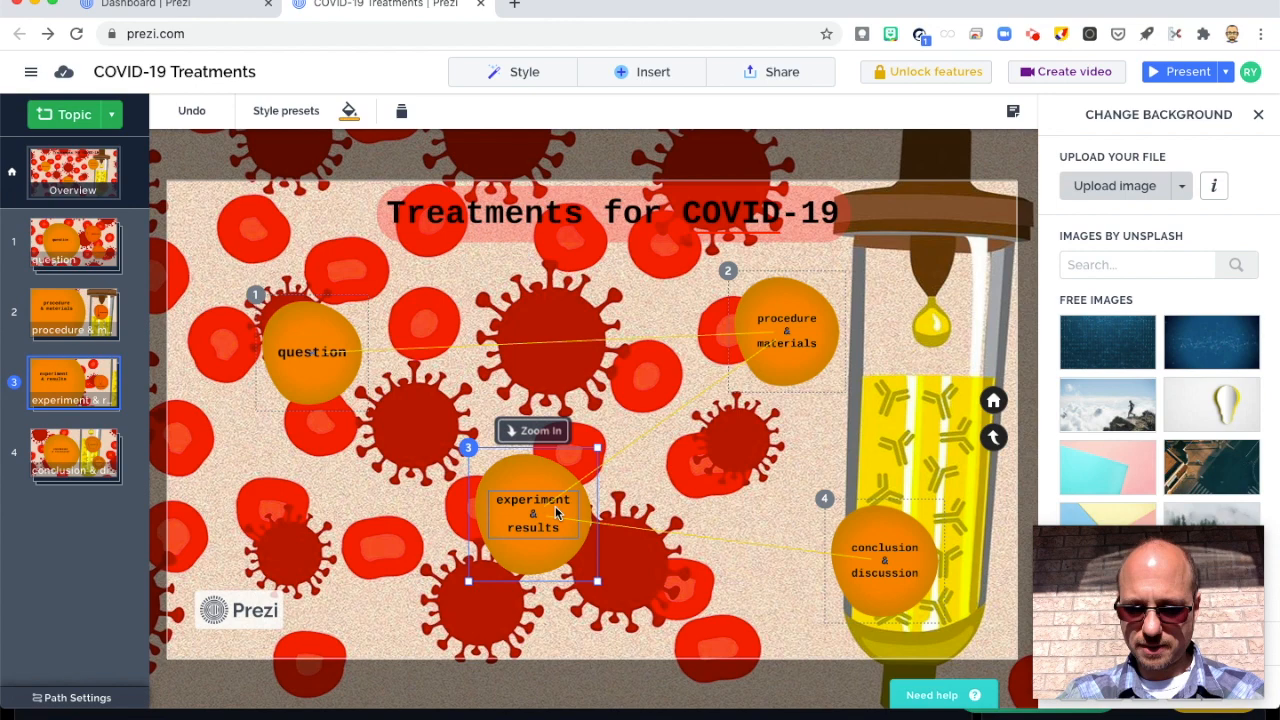
{"action": "key", "text": "Delete"}
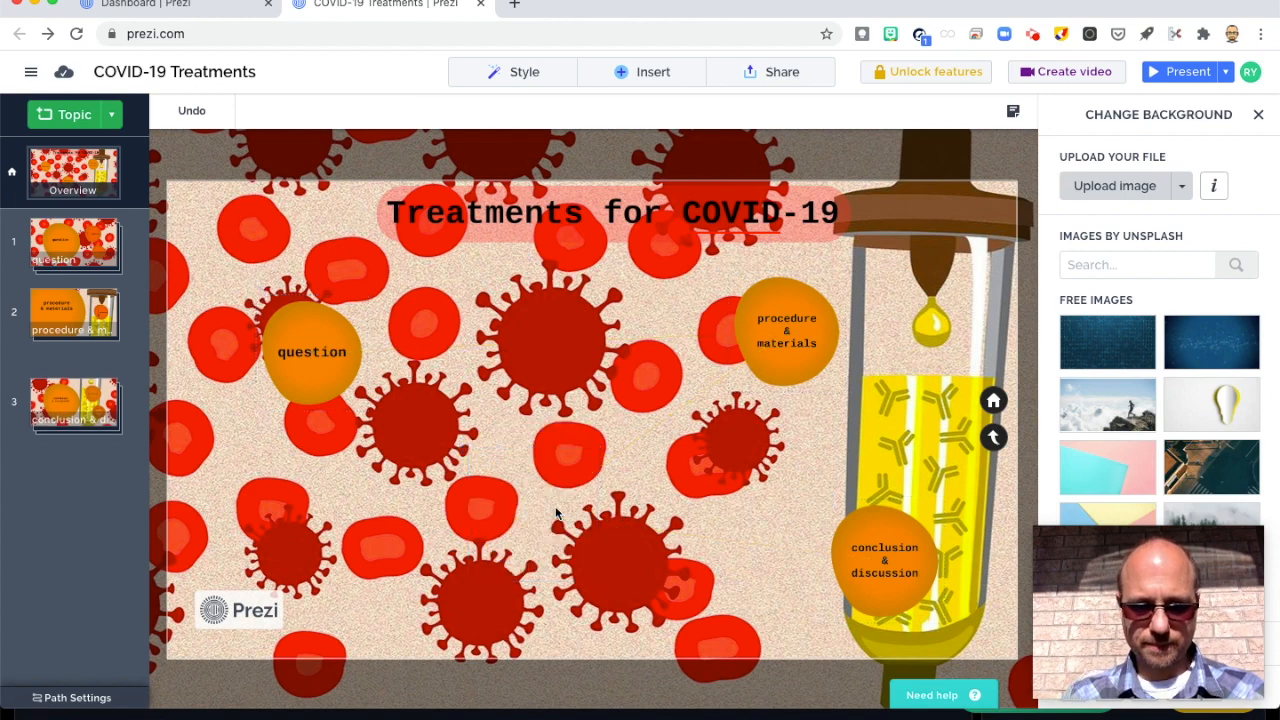
Step: Move the "conclusion & discussion" topic to the lower middle of the canvas, then delete it and undo the deletion
{"action": "left_click_drag", "start_coordinate": [897, 570], "coordinate": [567, 546]}
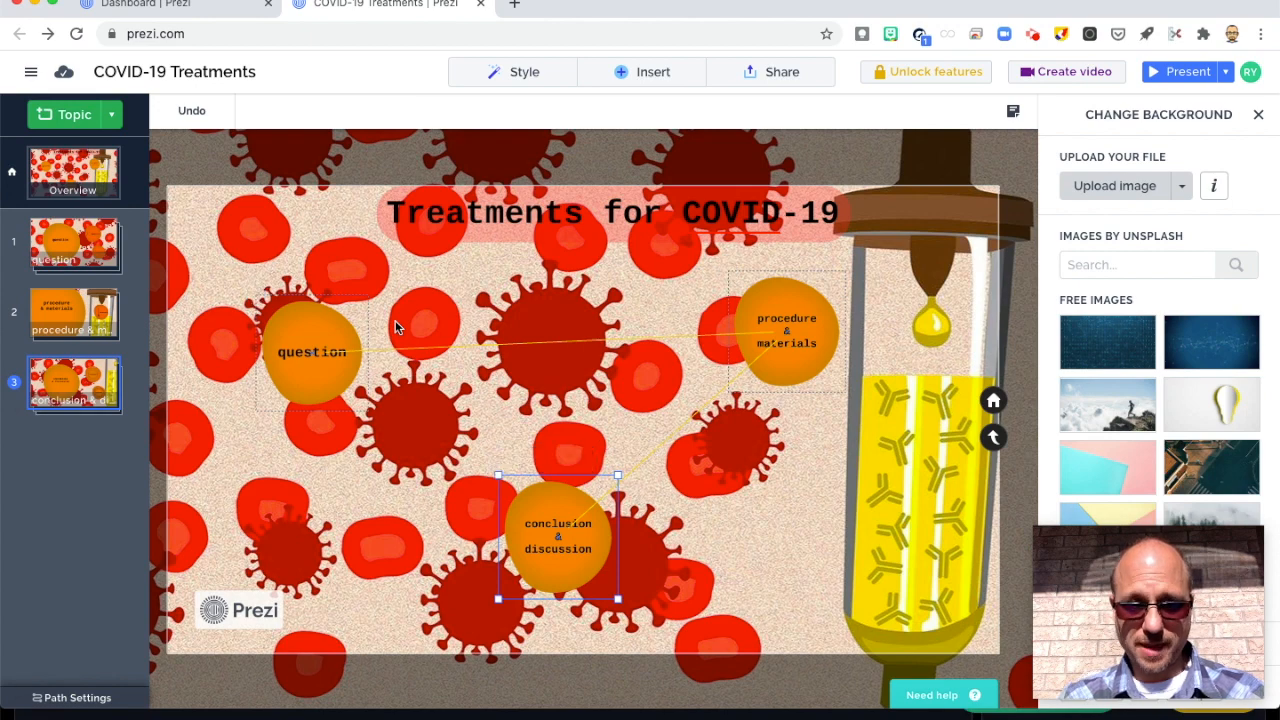
{"action": "key", "text": "Delete"}
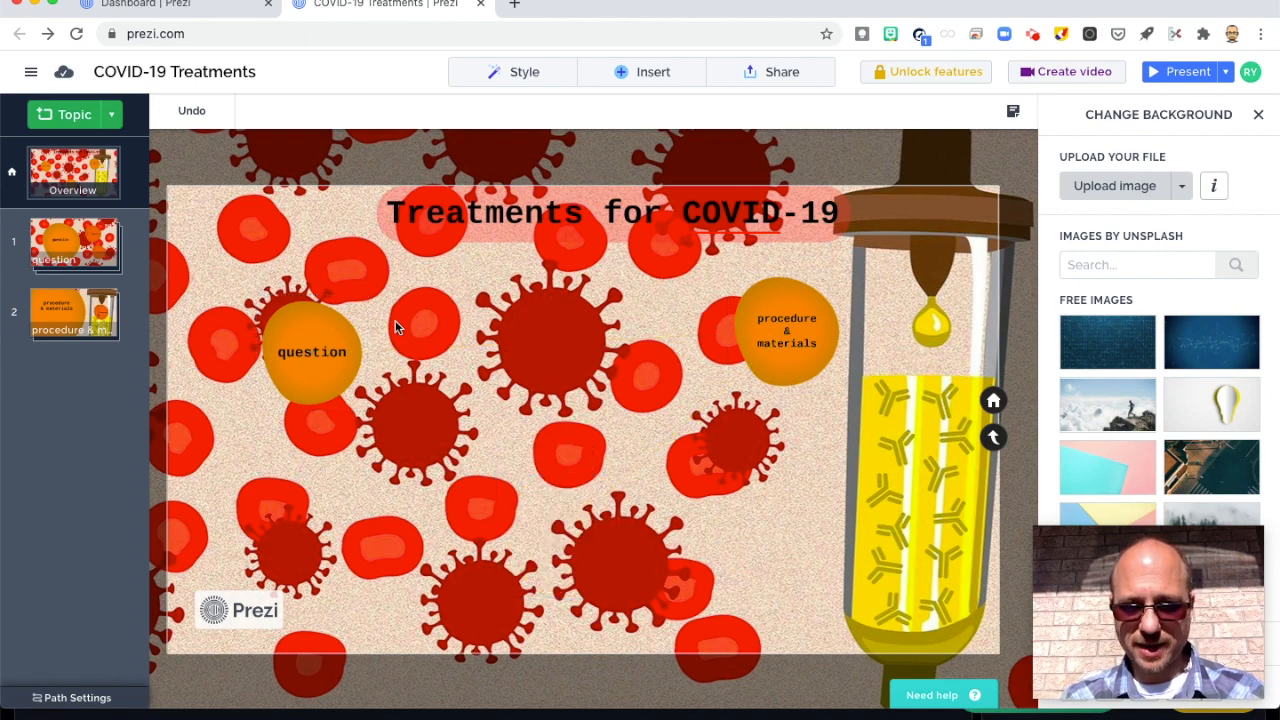
{"action": "left_click", "coordinate": [195, 118]}
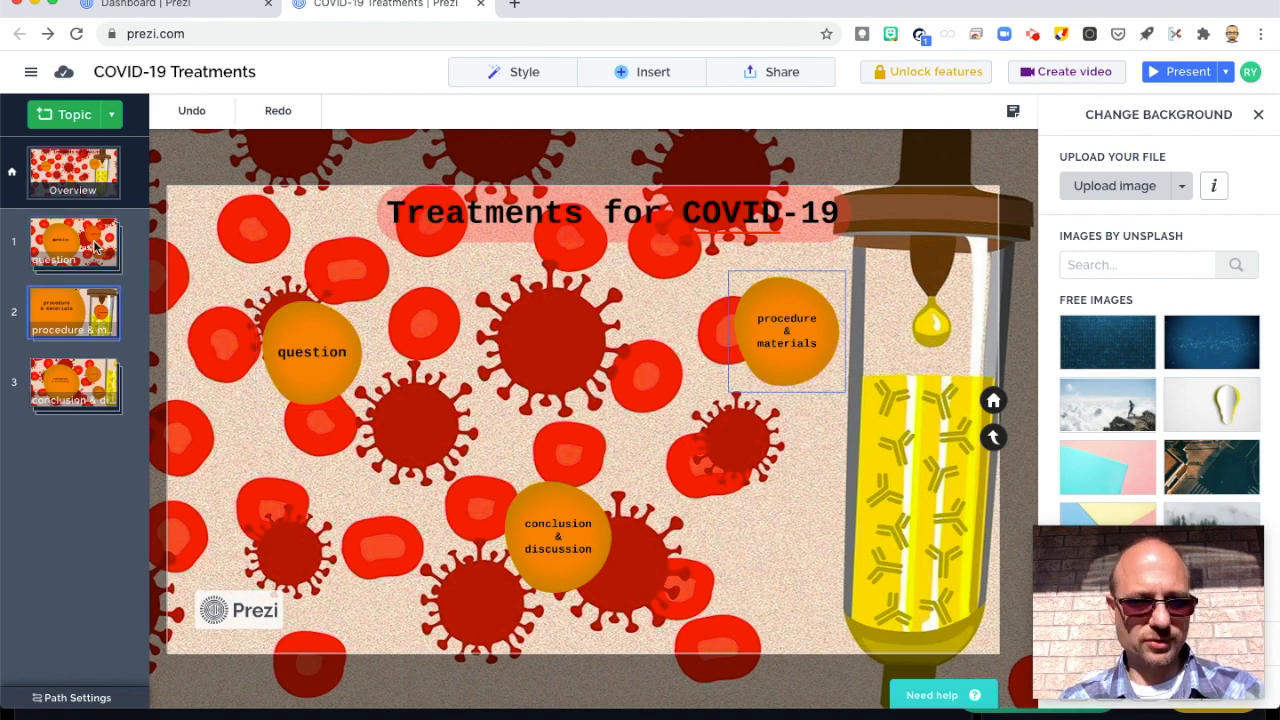
{"action": "left_click", "coordinate": [97, 337]}
{"action": "left_click", "coordinate": [90, 400]}
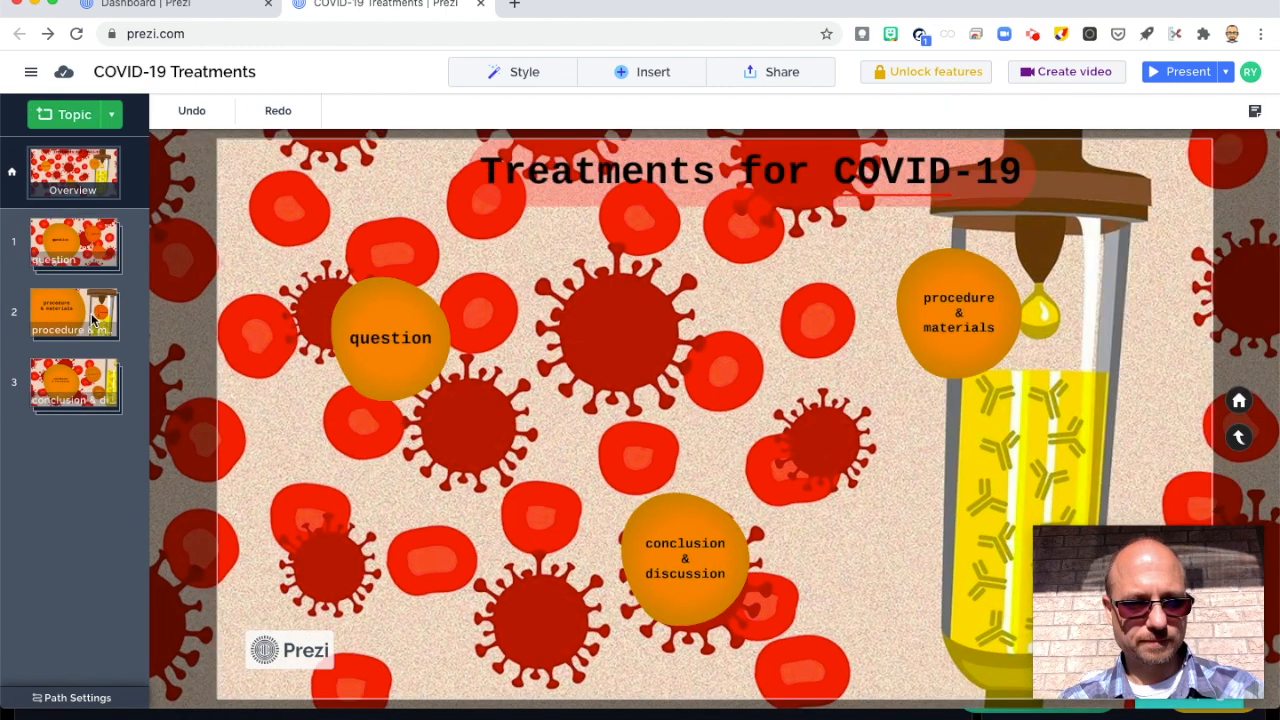
{"action": "left_click", "coordinate": [705, 424]}
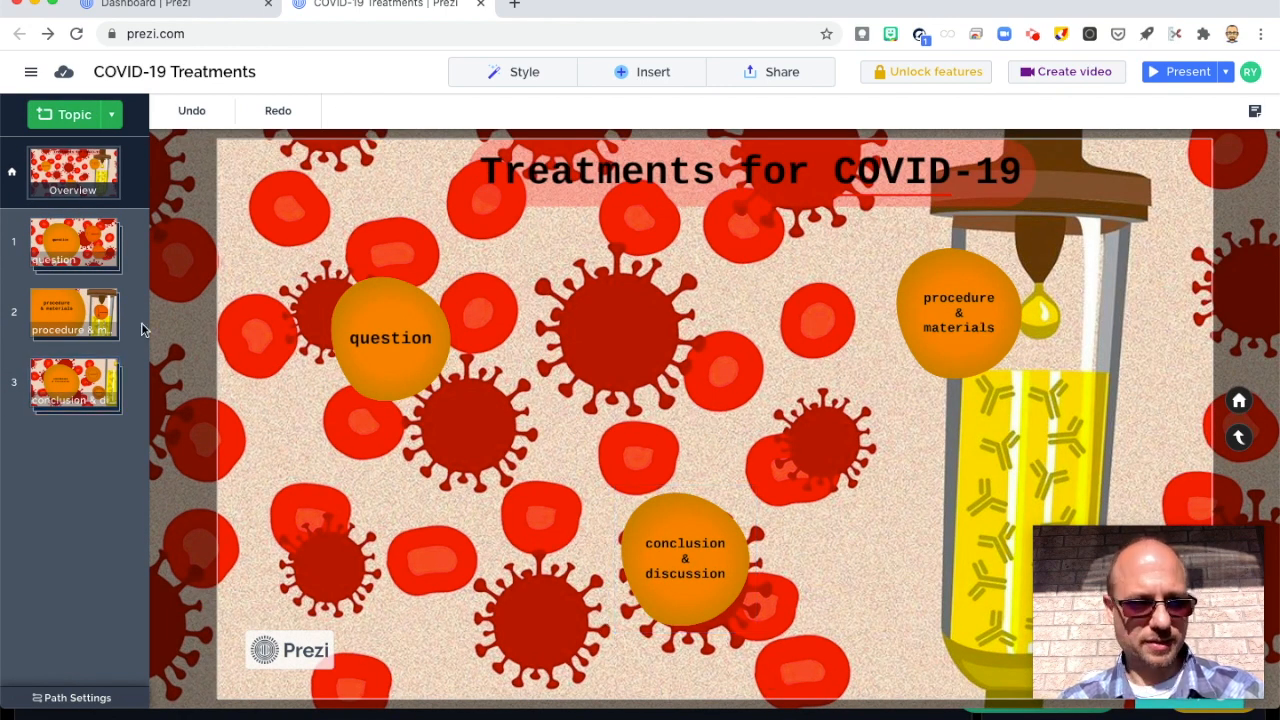
Step: Replace the "question" topic's label with "Different Treatments", widening the text to two lines and centring it on the orange circle
{"action": "left_click", "coordinate": [395, 340]}
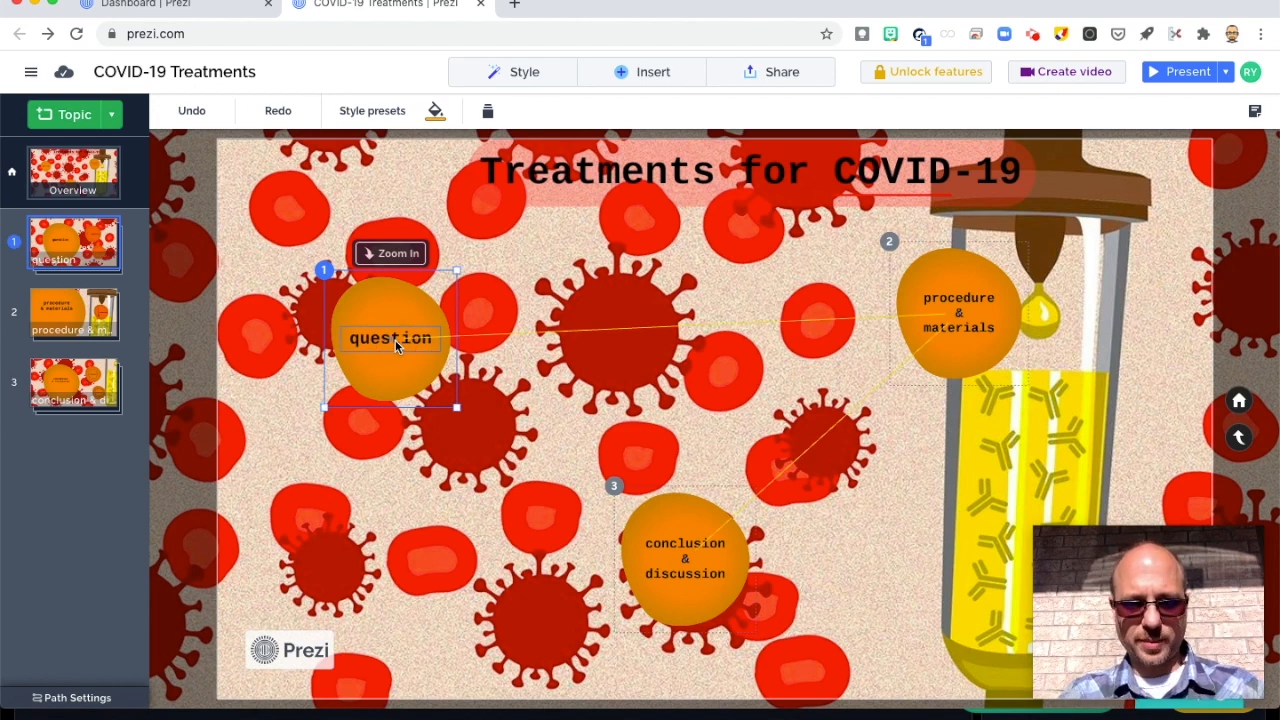
{"action": "left_click", "coordinate": [388, 339]}
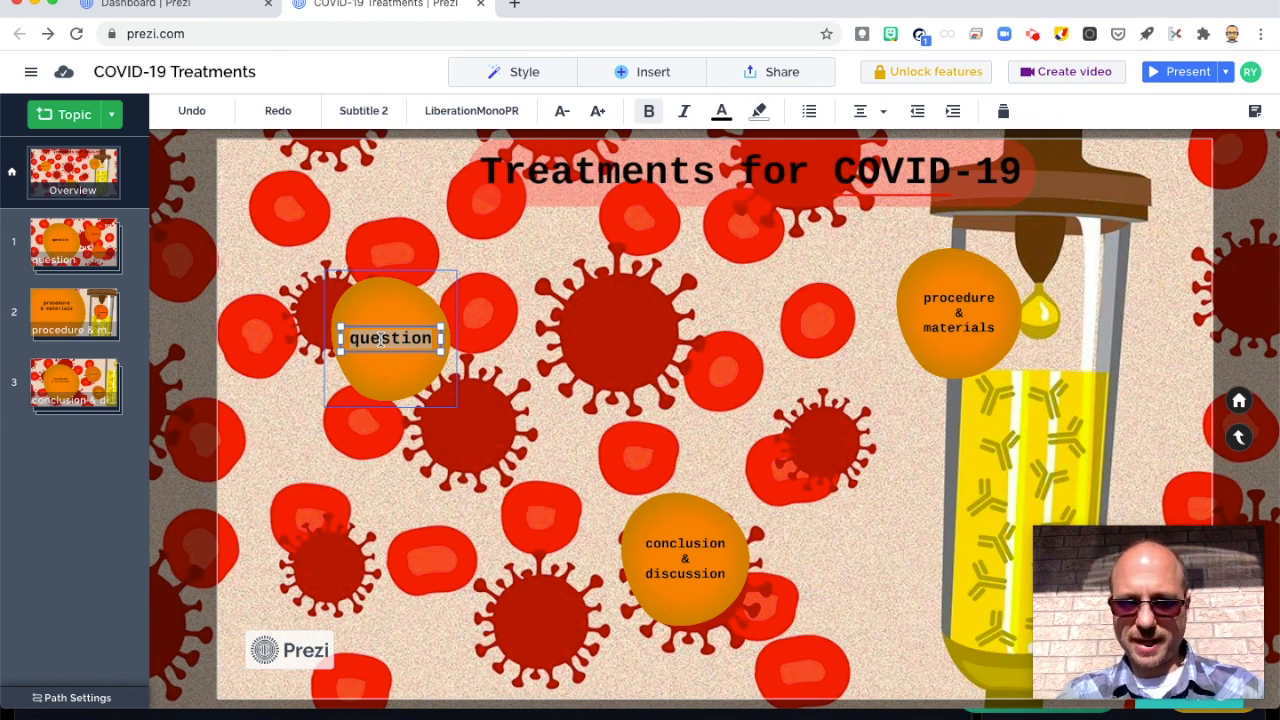
{"action": "type", "text": "Different Treatments"}
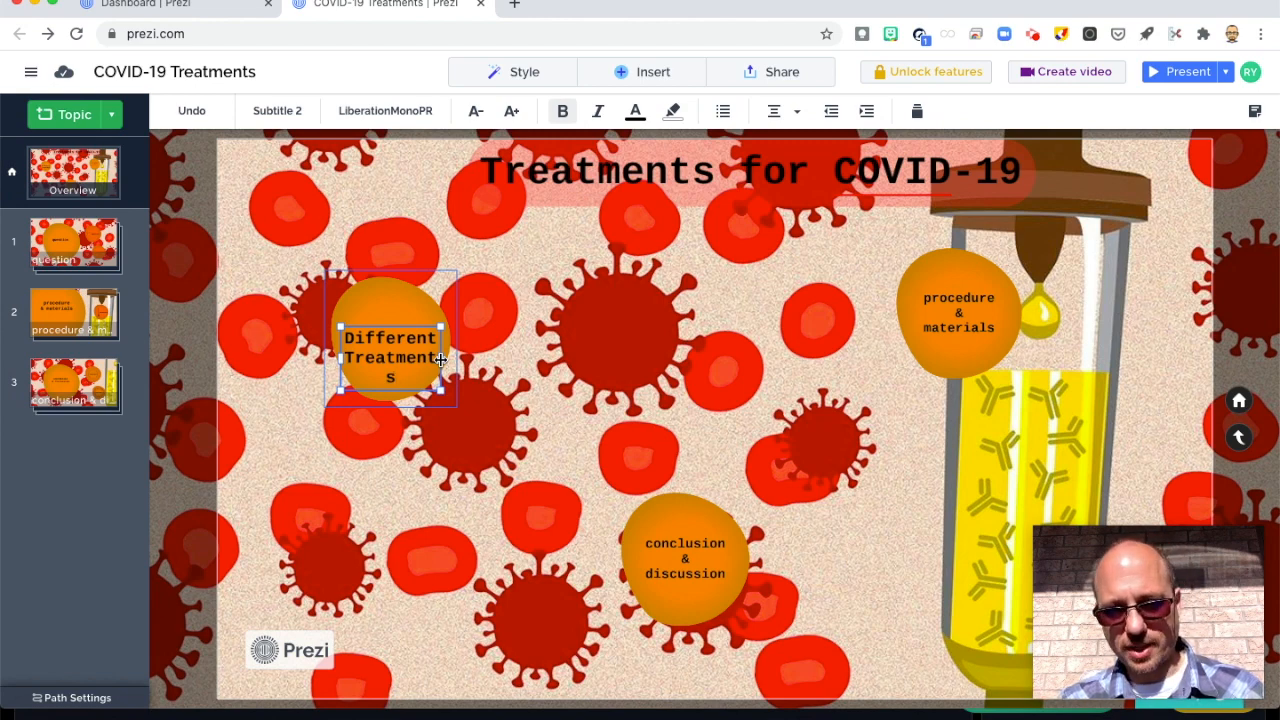
{"action": "left_click_drag", "start_coordinate": [440, 358], "coordinate": [469, 356]}
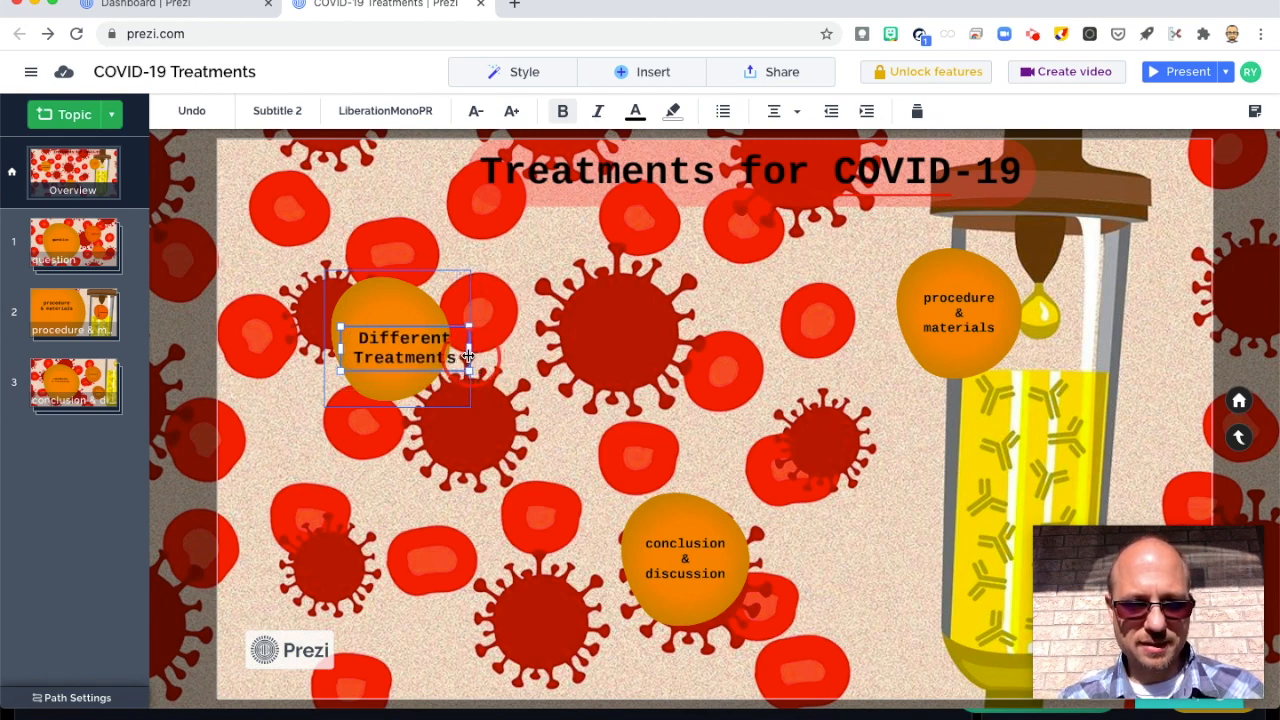
{"action": "left_click_drag", "start_coordinate": [383, 338], "coordinate": [386, 348]}
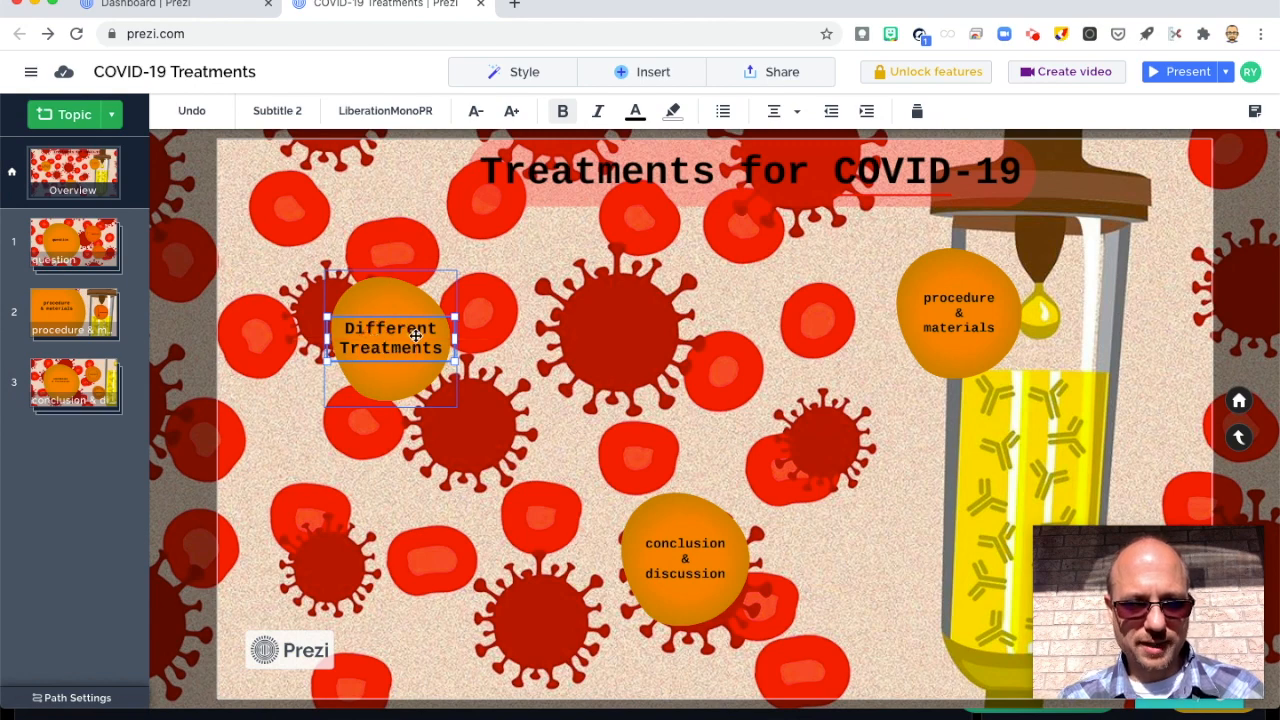
Step: Replace the "procedure & materials" label with "Treatment Effectiveness", widening the text to two lines and centring it on its circle
{"action": "left_click", "coordinate": [955, 312]}
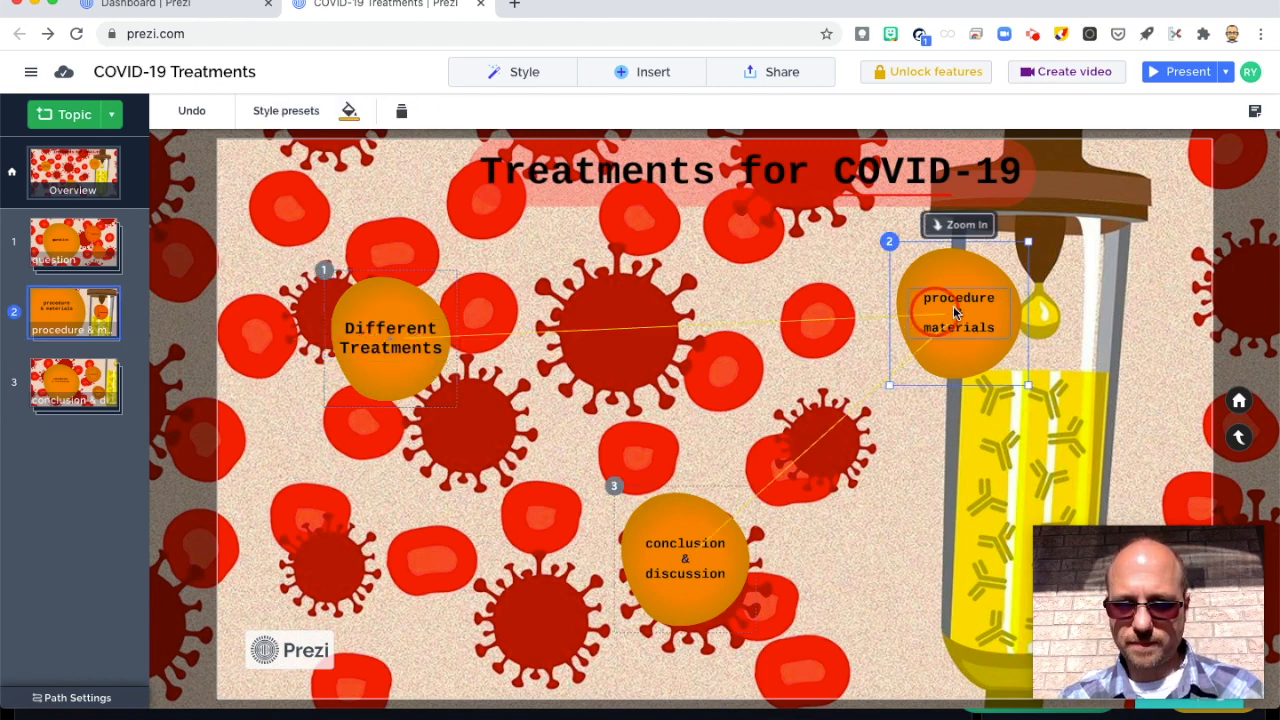
{"action": "left_click", "coordinate": [957, 310]}
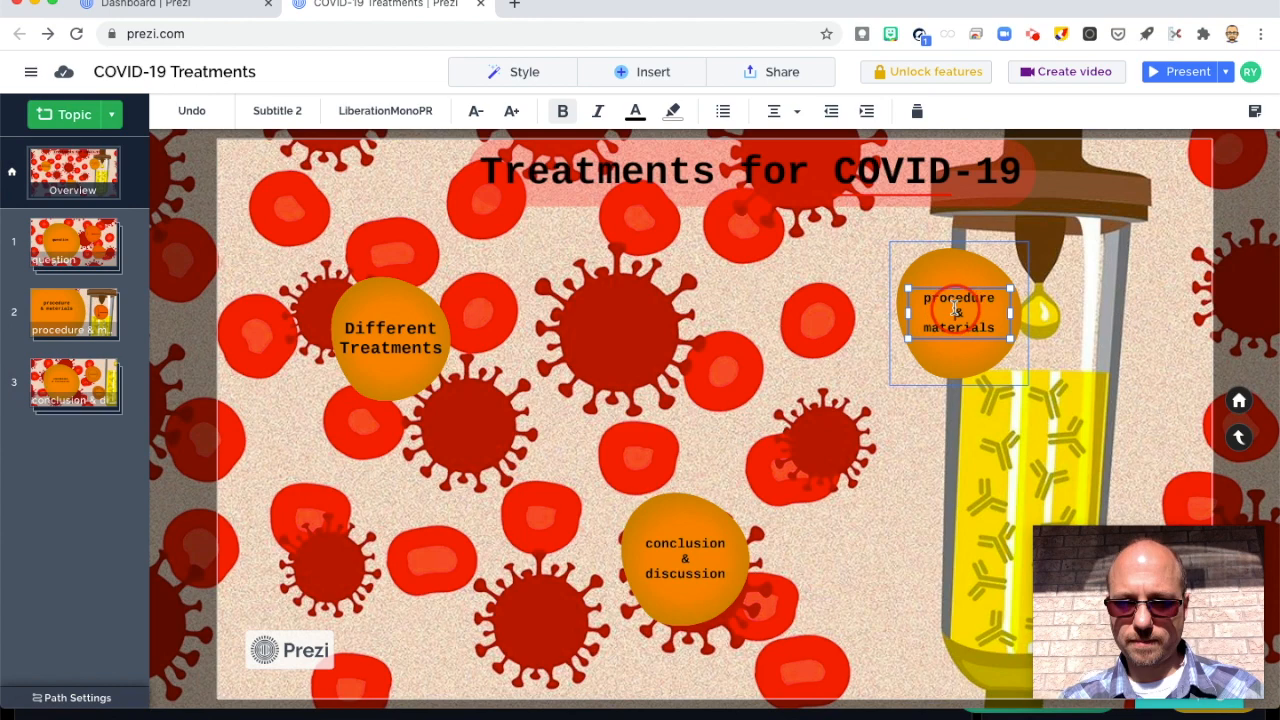
{"action": "key", "text": "BackSpace"}
{"action": "type", "text": "Treatment Effectiveness"}
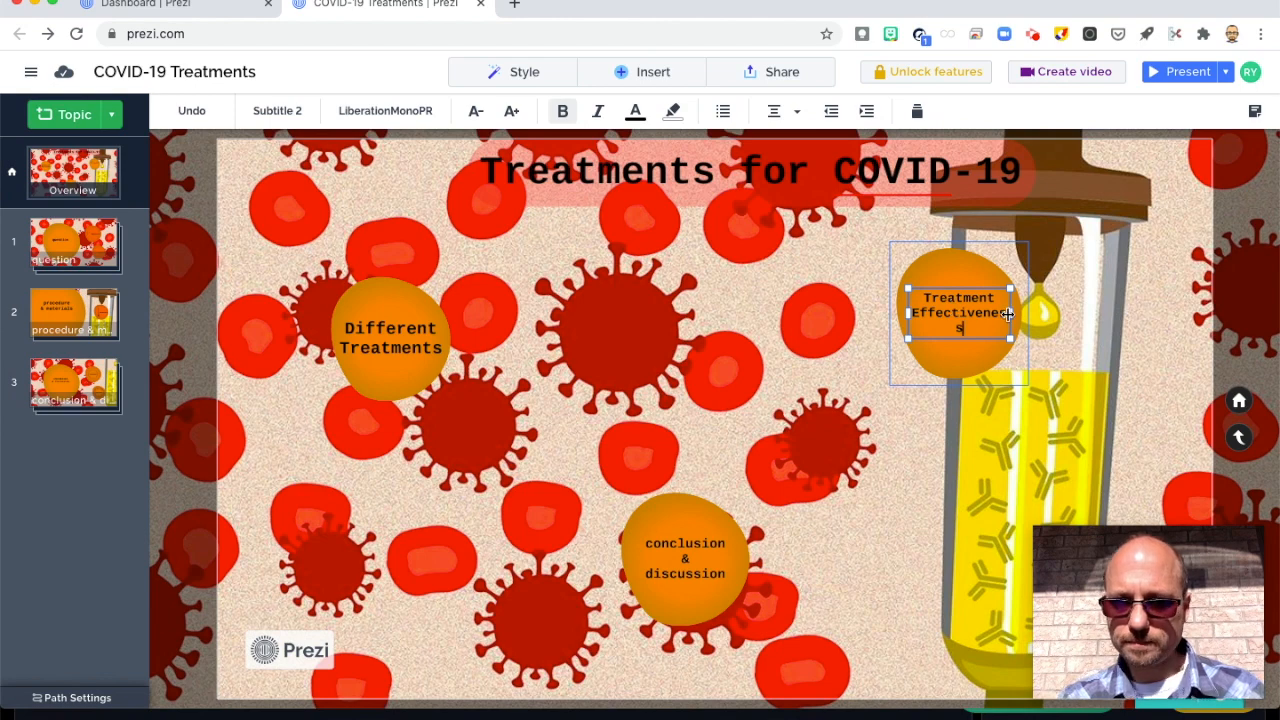
{"action": "left_click_drag", "start_coordinate": [1010, 314], "coordinate": [1022, 314]}
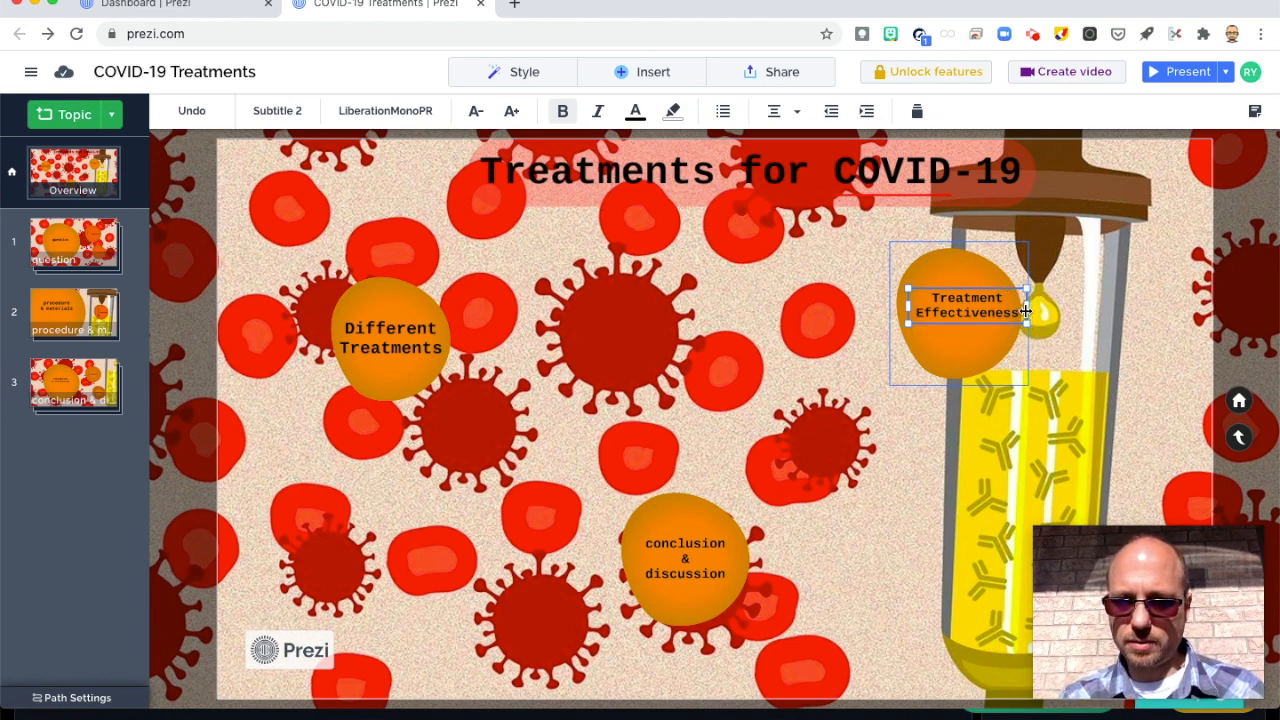
{"action": "left_click_drag", "start_coordinate": [979, 313], "coordinate": [964, 320]}
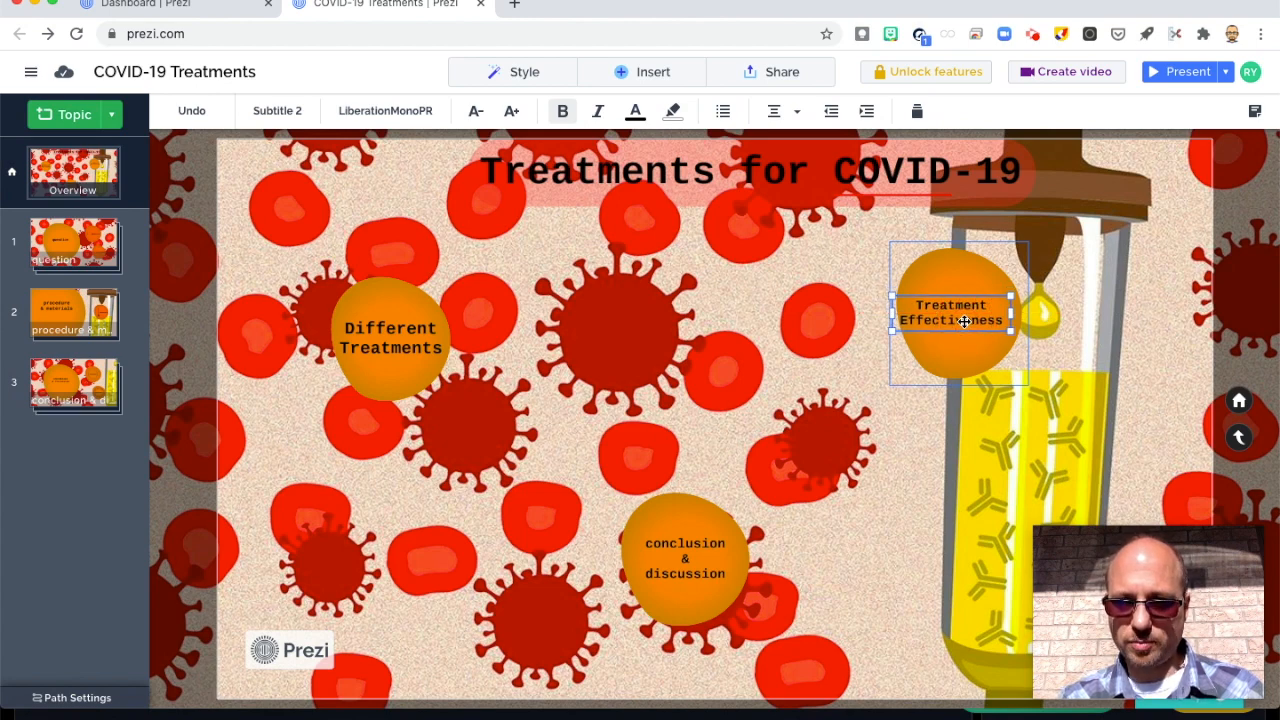
{"action": "left_click_drag", "start_coordinate": [963, 320], "coordinate": [968, 321]}
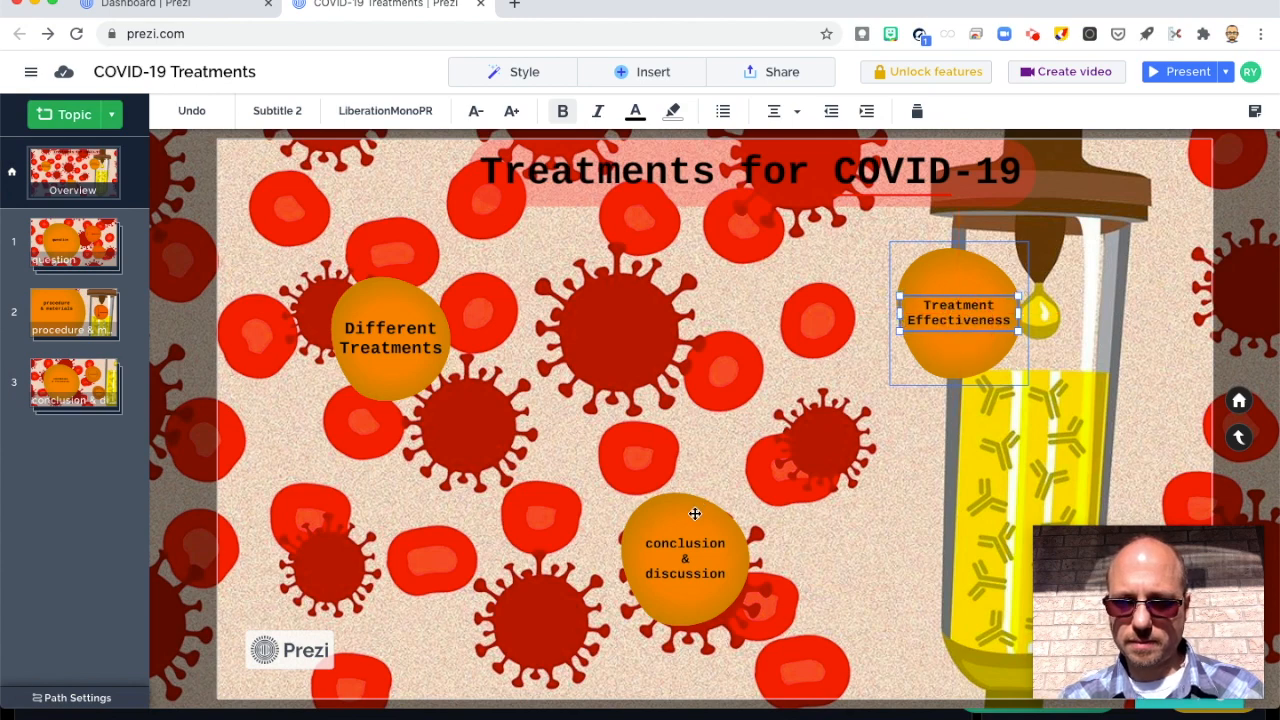
Step: Replace the "conclusion & discussion" topic's label with "Summary" and centre the text vertically on its circle
{"action": "left_click", "coordinate": [697, 551]}
{"action": "left_click", "coordinate": [696, 549]}
{"action": "double_click", "coordinate": [695, 547]}
{"action": "key", "text": "super+a"}
{"action": "type", "text": "Summary"}
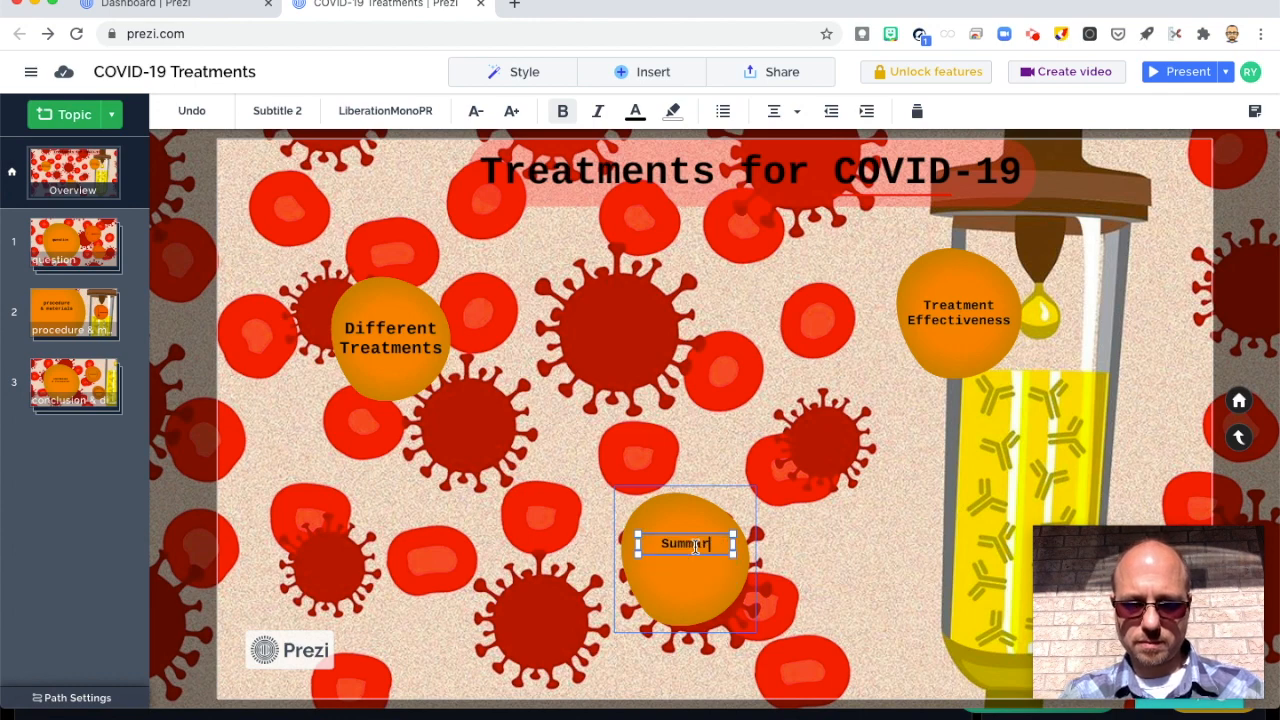
{"action": "key", "text": "Escape"}
{"action": "left_click", "coordinate": [688, 543]}
{"action": "left_click_drag", "start_coordinate": [688, 543], "coordinate": [688, 558]}
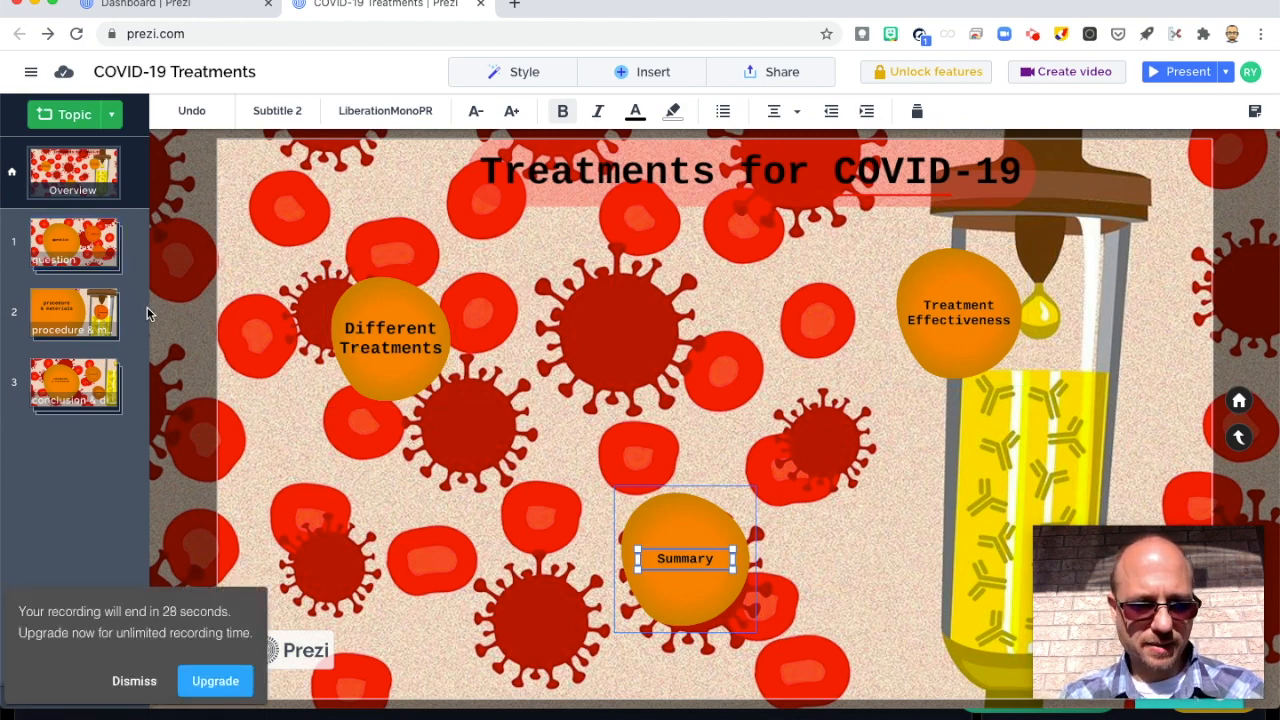
Step: In the Different Treatments topic, replace the main "question" title with "Types of Treatments" and move it up clear of the placeholder text
{"action": "left_click", "coordinate": [110, 240]}
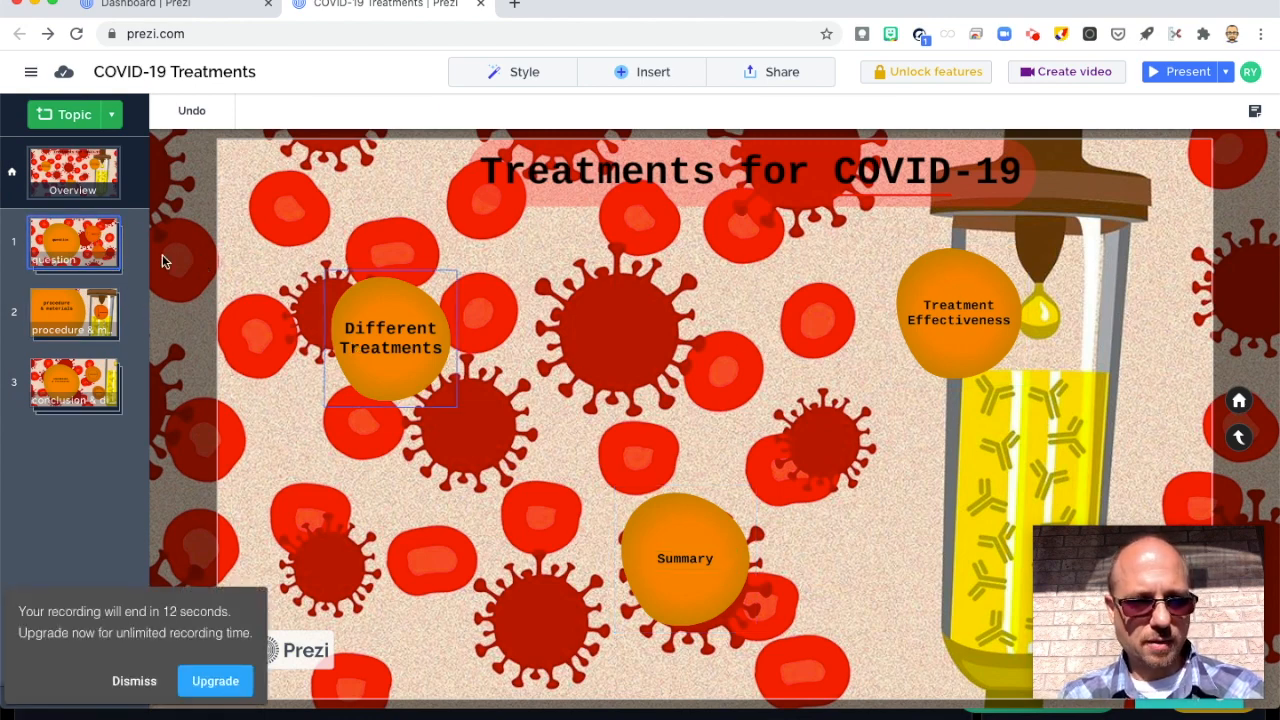
{"action": "double_click", "coordinate": [96, 240]}
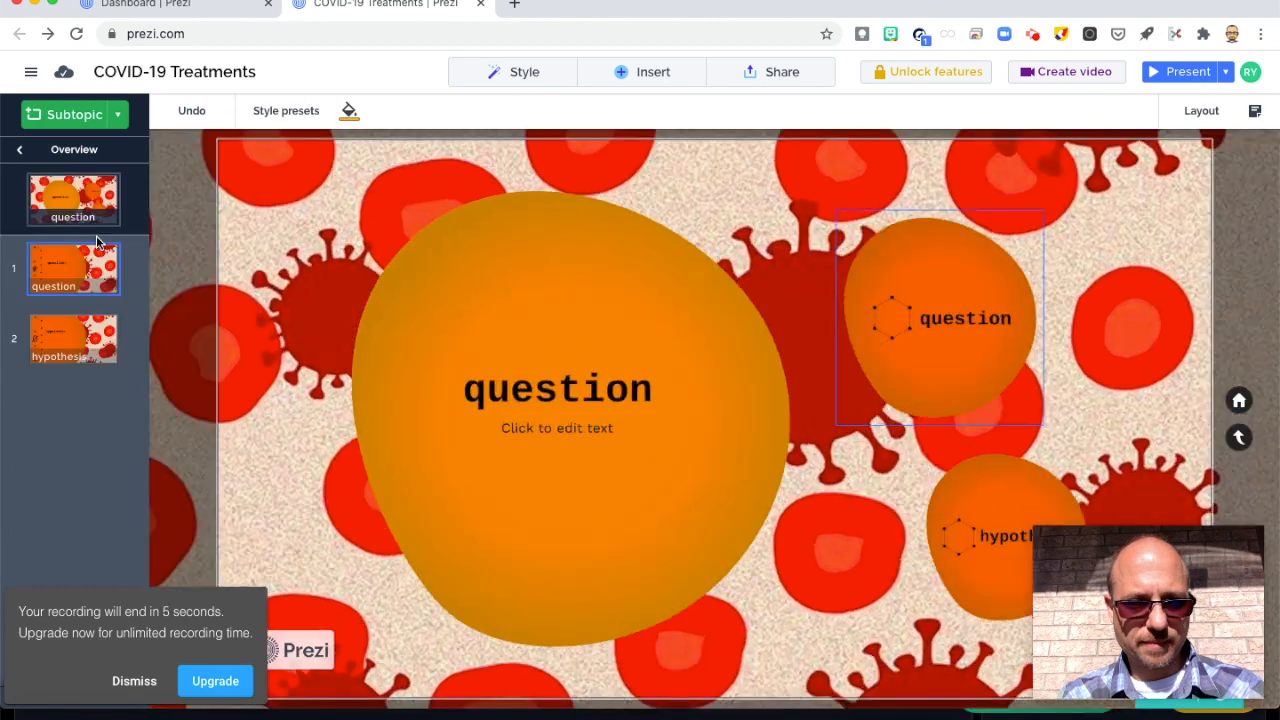
{"action": "left_click", "coordinate": [568, 392]}
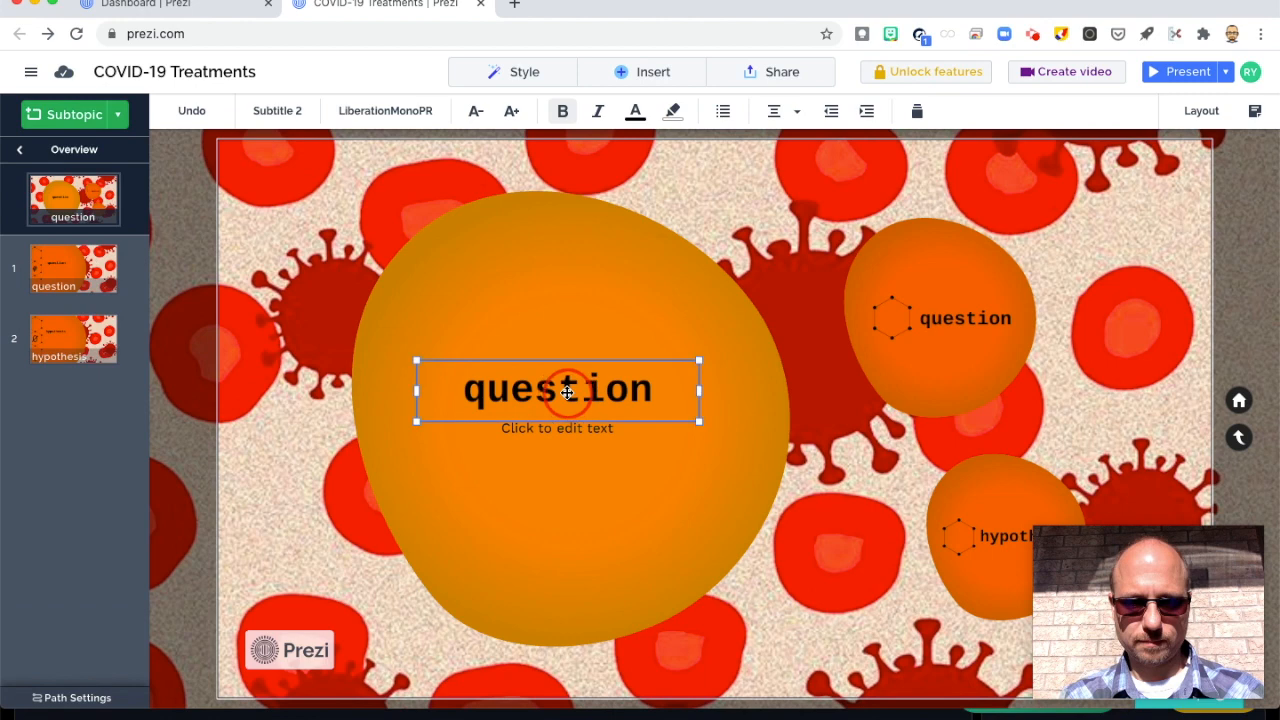
{"action": "double_click", "coordinate": [566, 392]}
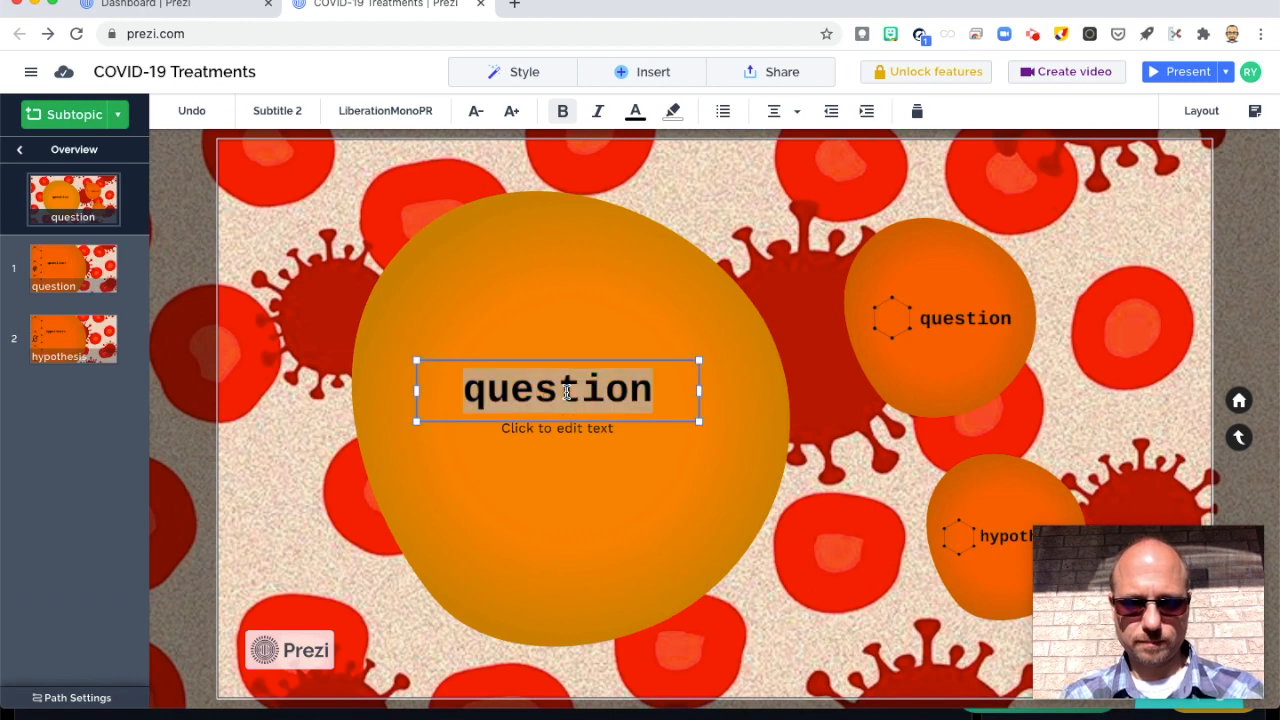
{"action": "type", "text": "Types of Trea"}
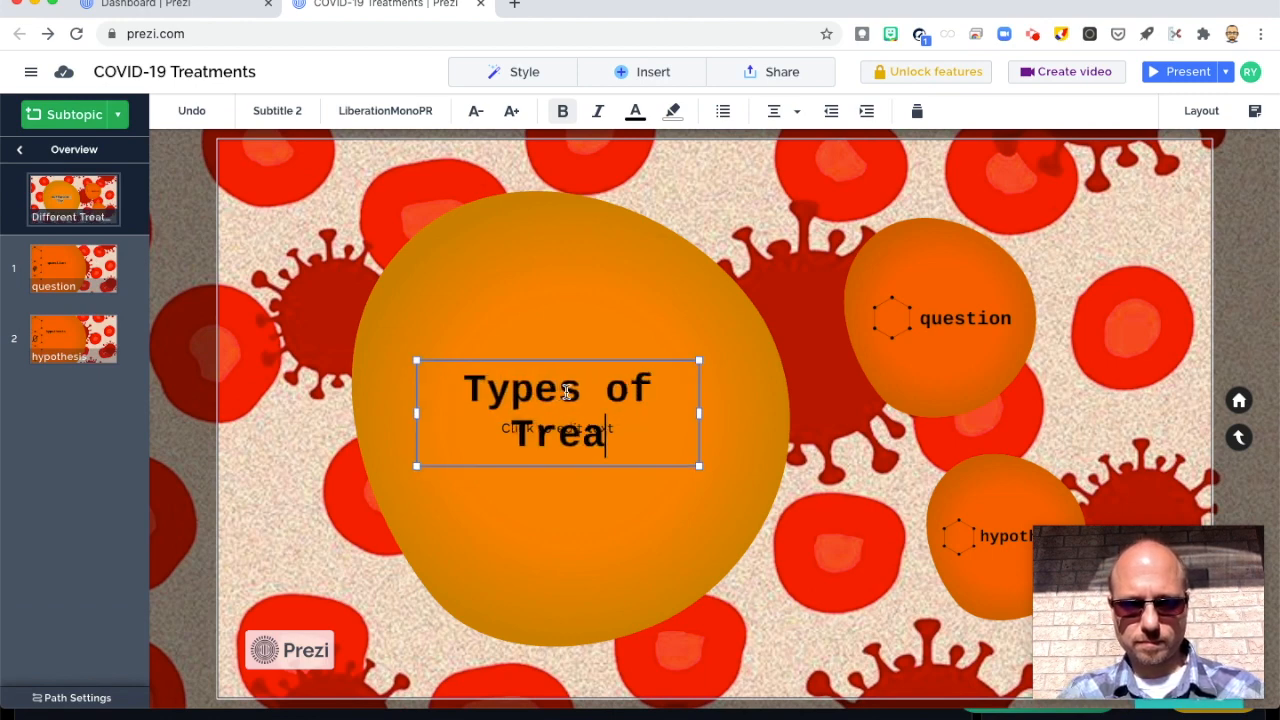
{"action": "type", "text": "tments"}
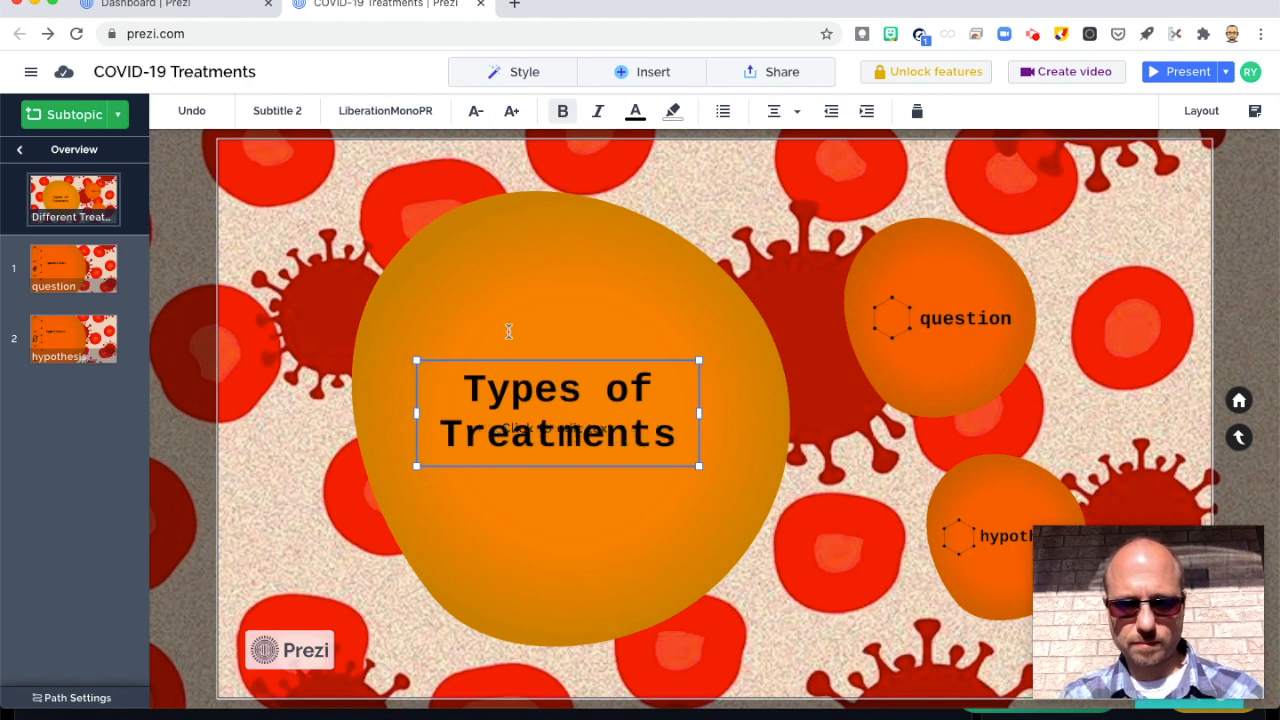
{"action": "left_click", "coordinate": [573, 347]}
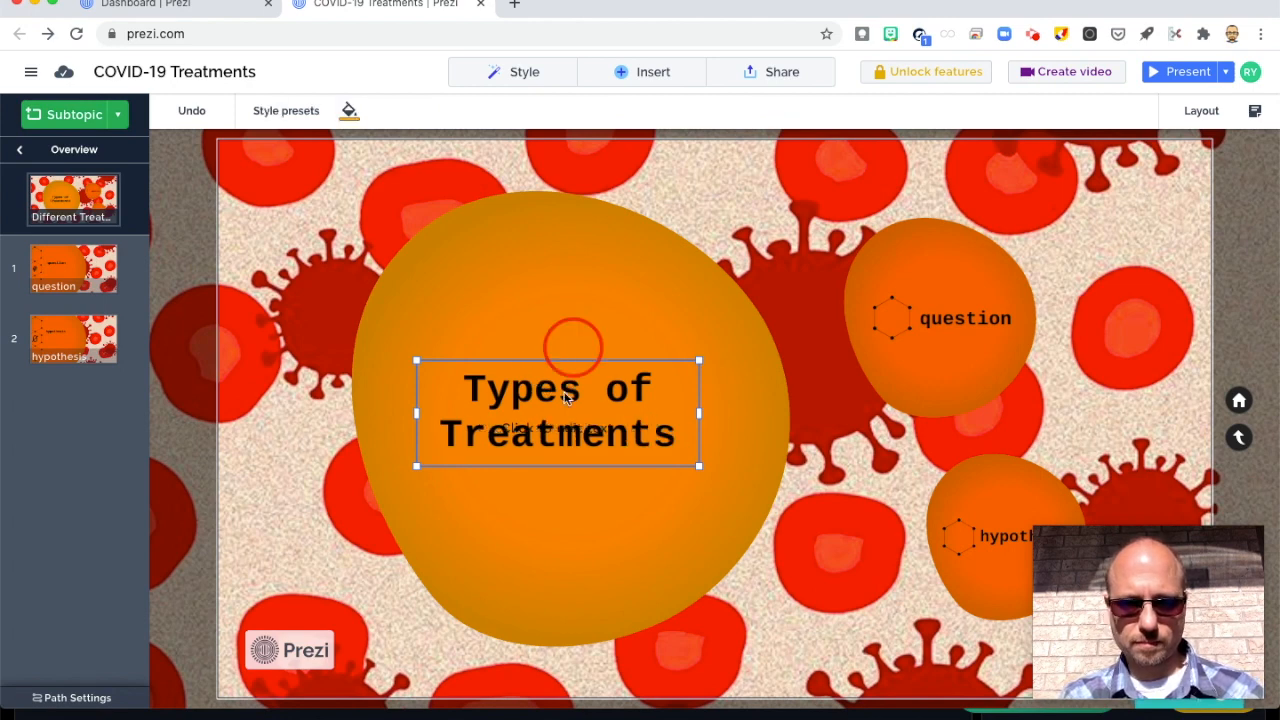
{"action": "mouse_move", "coordinate": [565, 397]}
{"action": "left_mouse_down"}
{"action": "mouse_move", "coordinate": [567, 337]}
{"action": "mouse_move", "coordinate": [579, 440]}
{"action": "left_mouse_up"}
Step: Replace the placeholder text with "Which types of treatment are available for COVID-19?", widen it to two lines and move it lower on the circle
{"action": "left_click", "coordinate": [575, 430]}
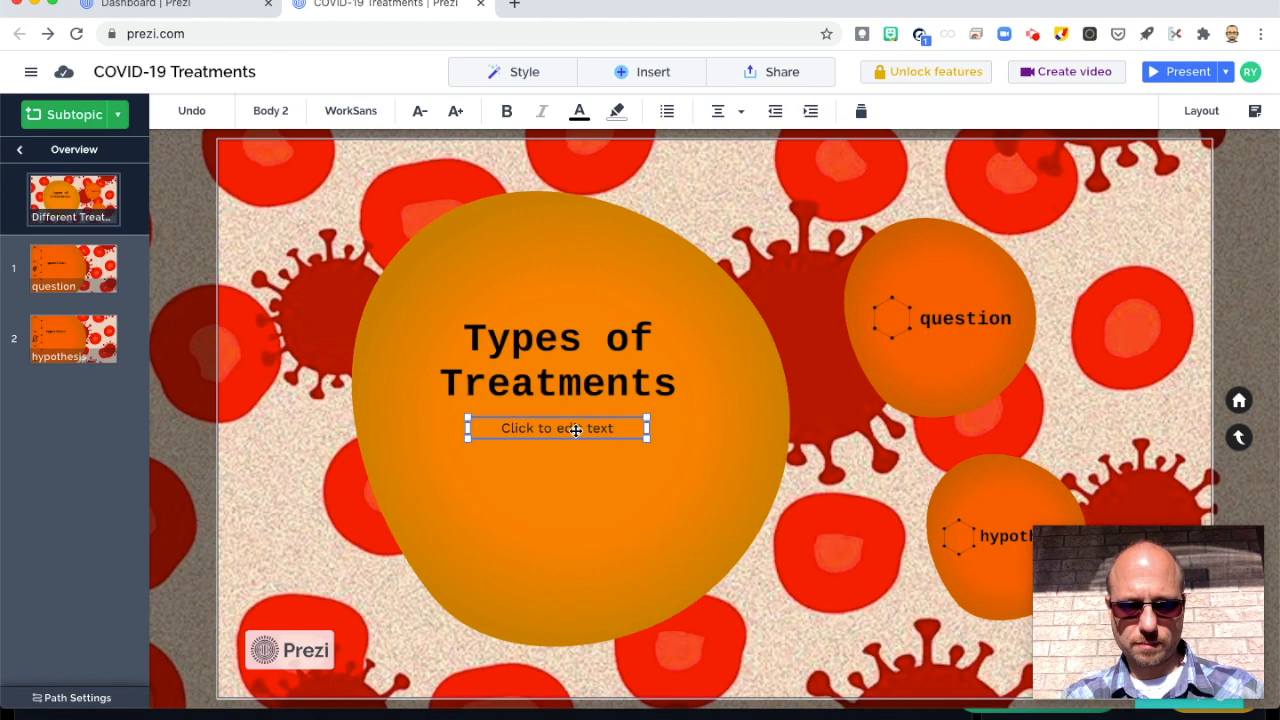
{"action": "left_click", "coordinate": [575, 430]}
{"action": "type", "text": "Wh"}
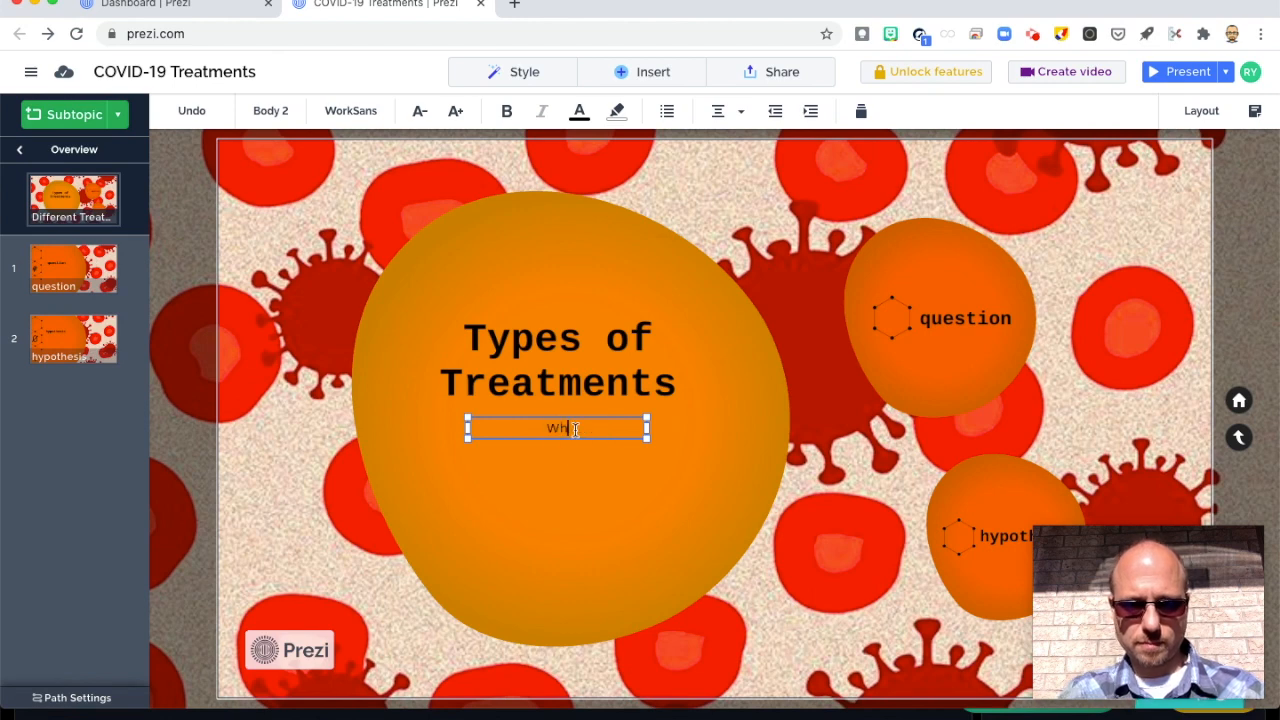
{"action": "type", "text": "ich types of treatment are"}
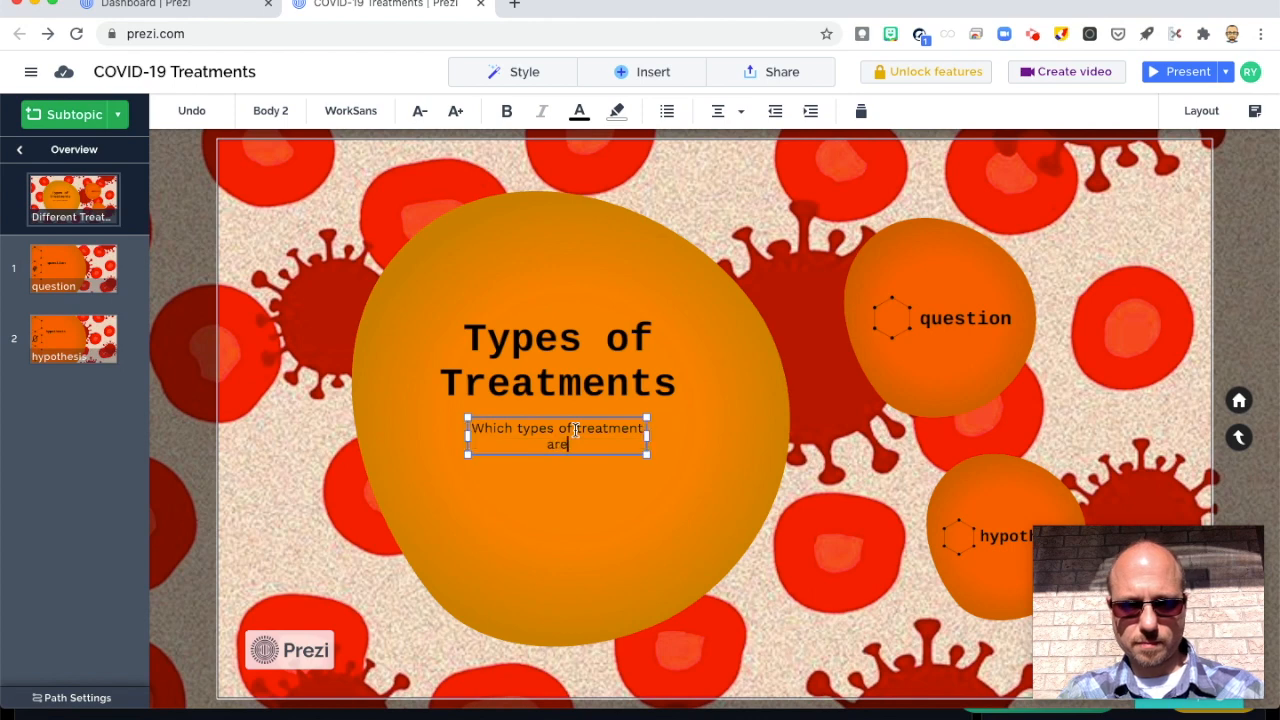
{"action": "type", "text": " available for COVID-19"}
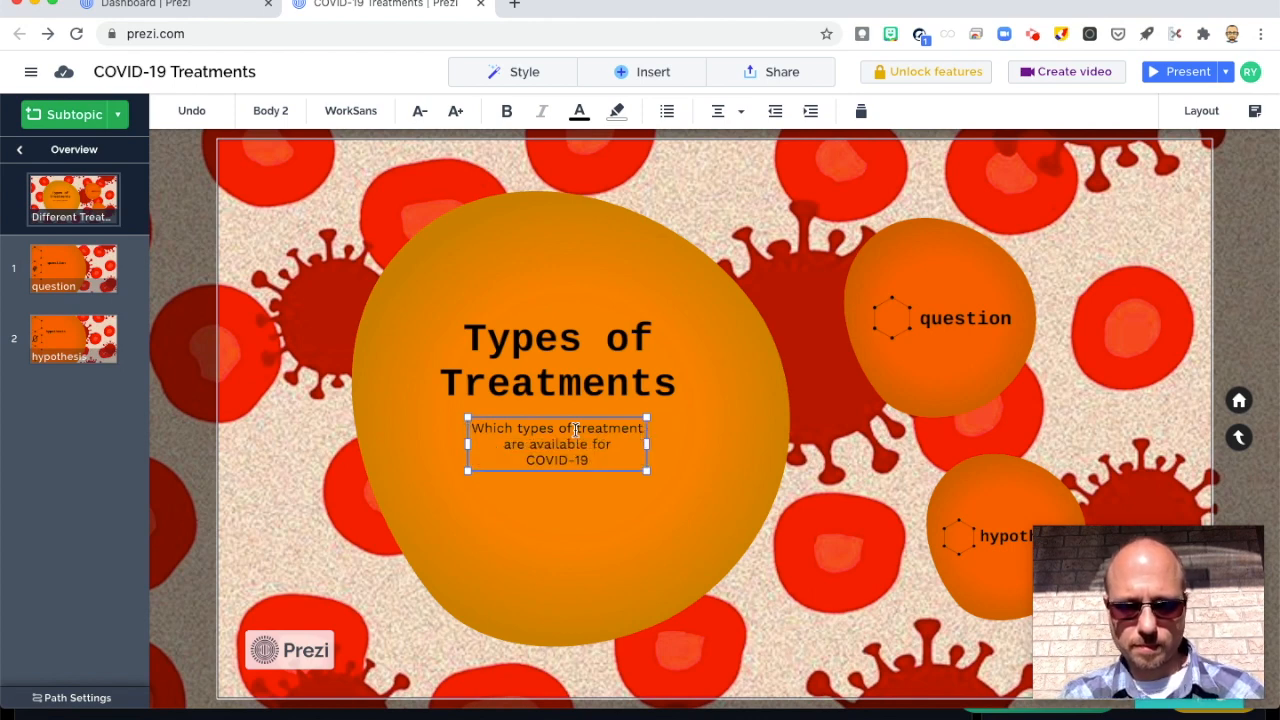
{"action": "type", "text": "?"}
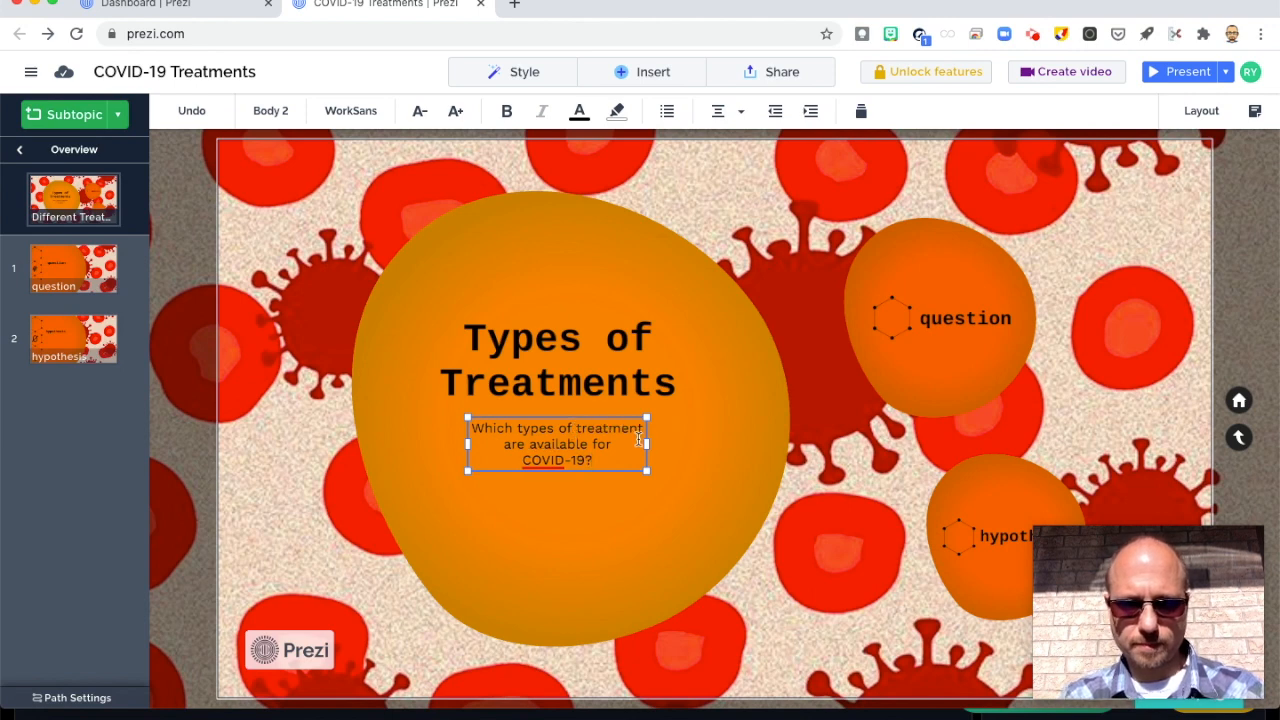
{"action": "left_click_drag", "start_coordinate": [647, 443], "coordinate": [678, 442]}
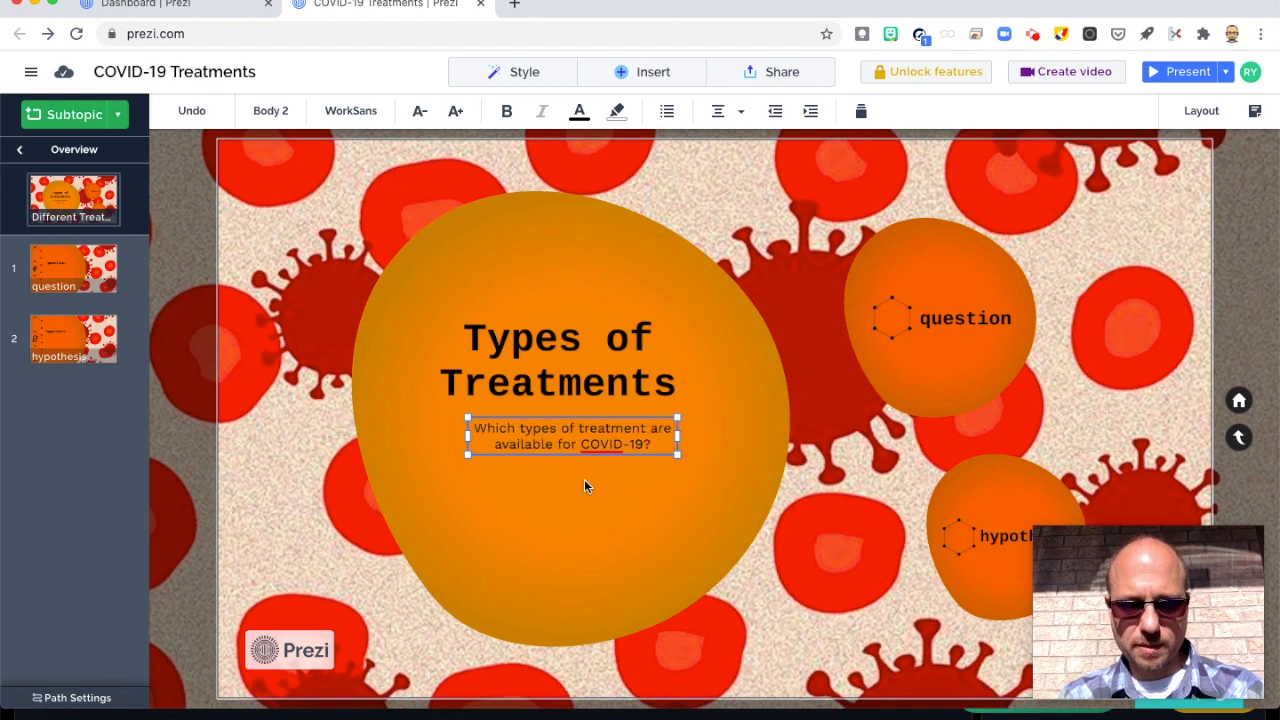
{"action": "left_click_drag", "start_coordinate": [586, 482], "coordinate": [586, 482]}
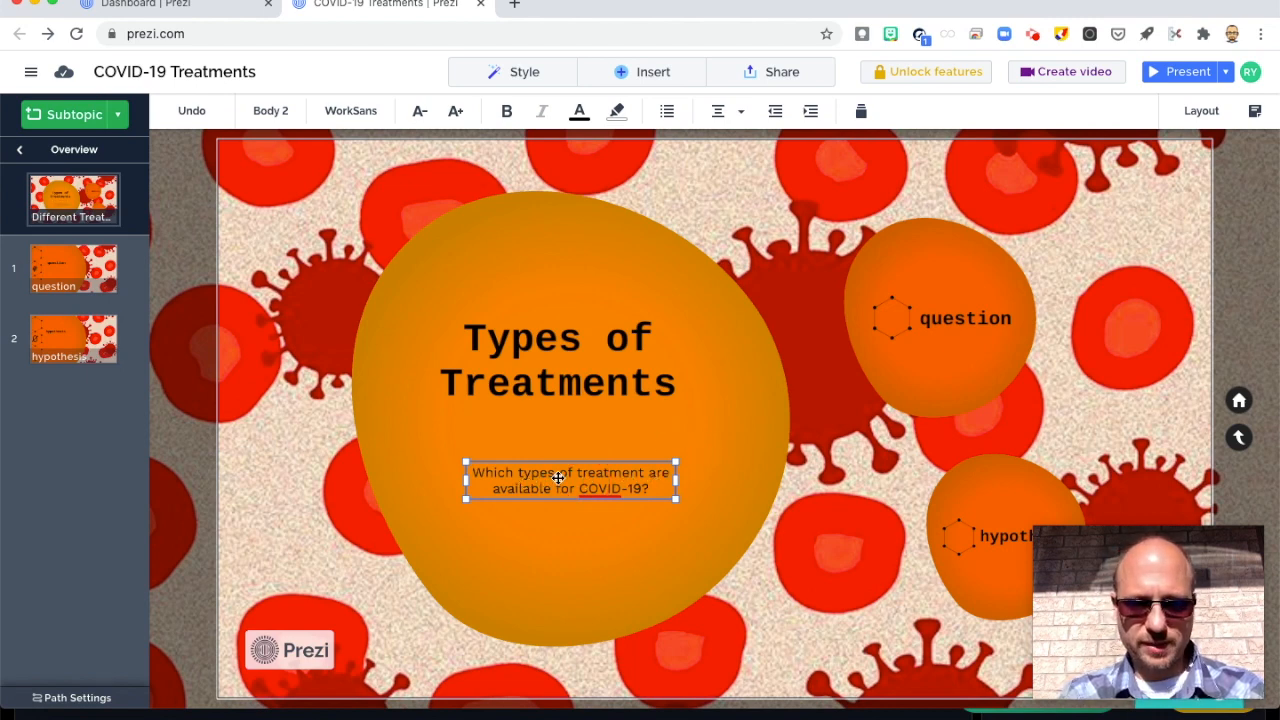
Step: Delete the sentence below the "Types of Treatments" title and undo the deletion
{"action": "key", "text": "BackSpace"}
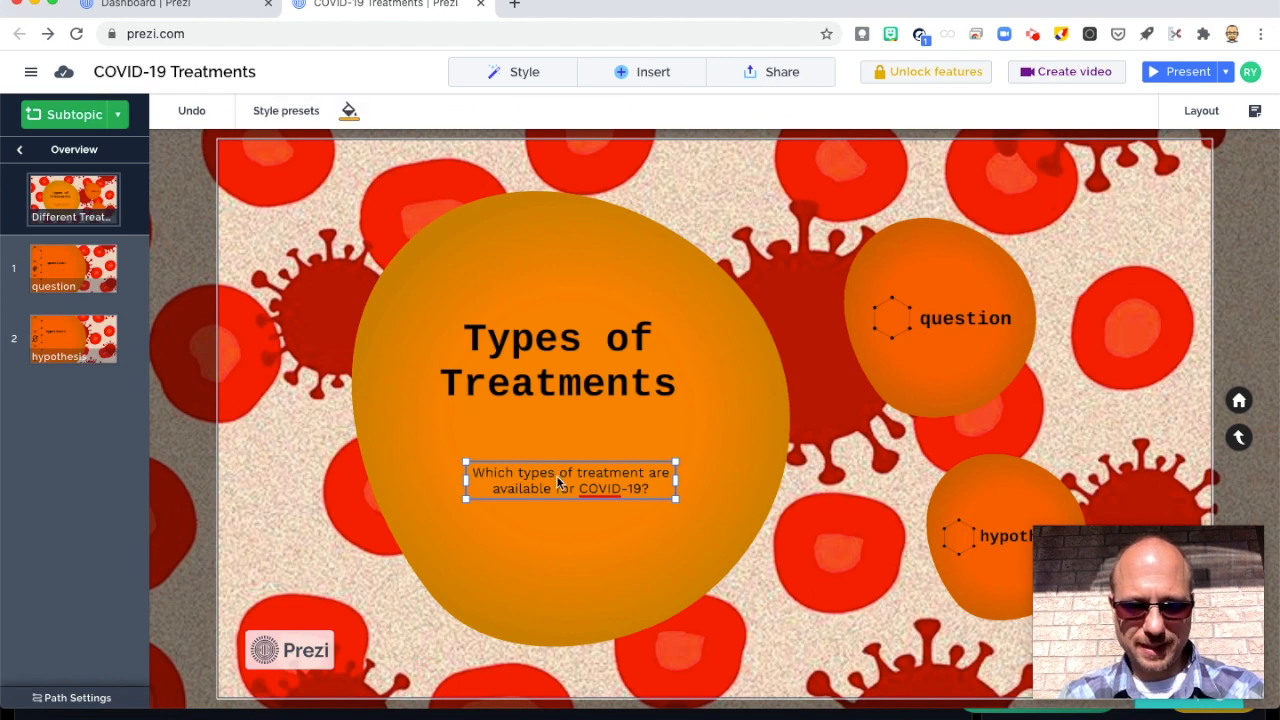
{"action": "key", "text": "BackSpace"}
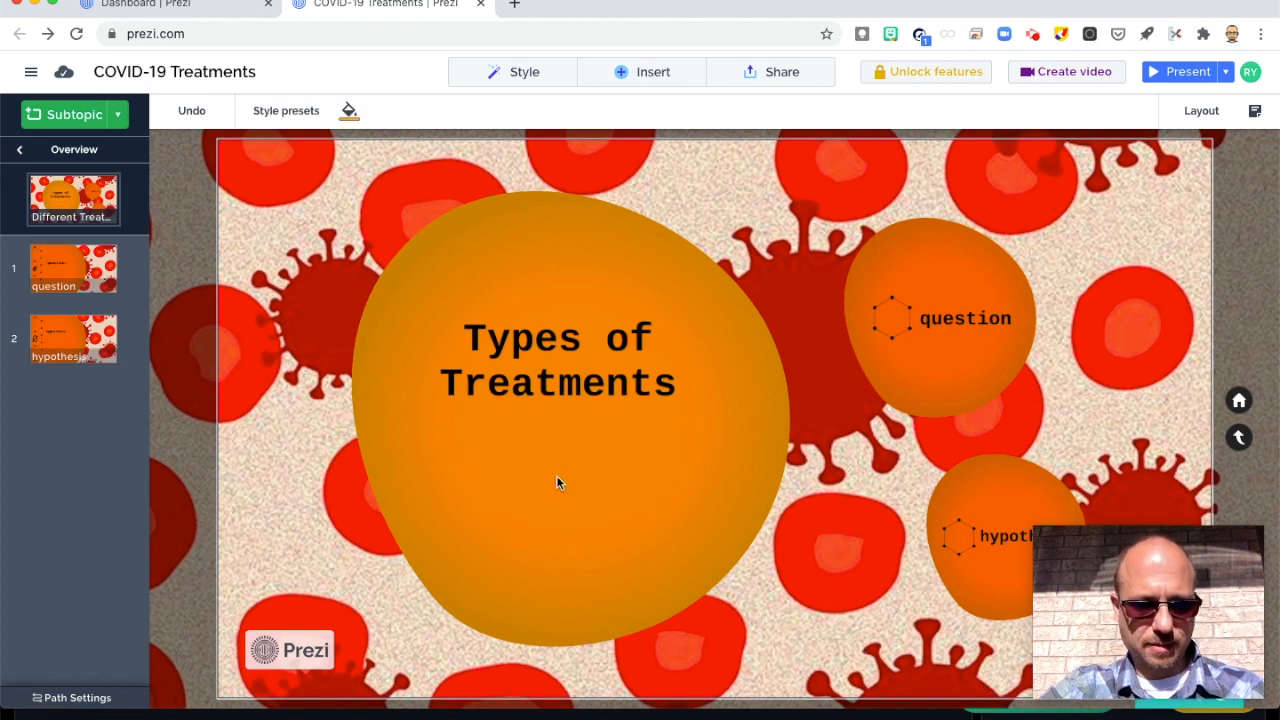
{"action": "key", "text": "super+z"}
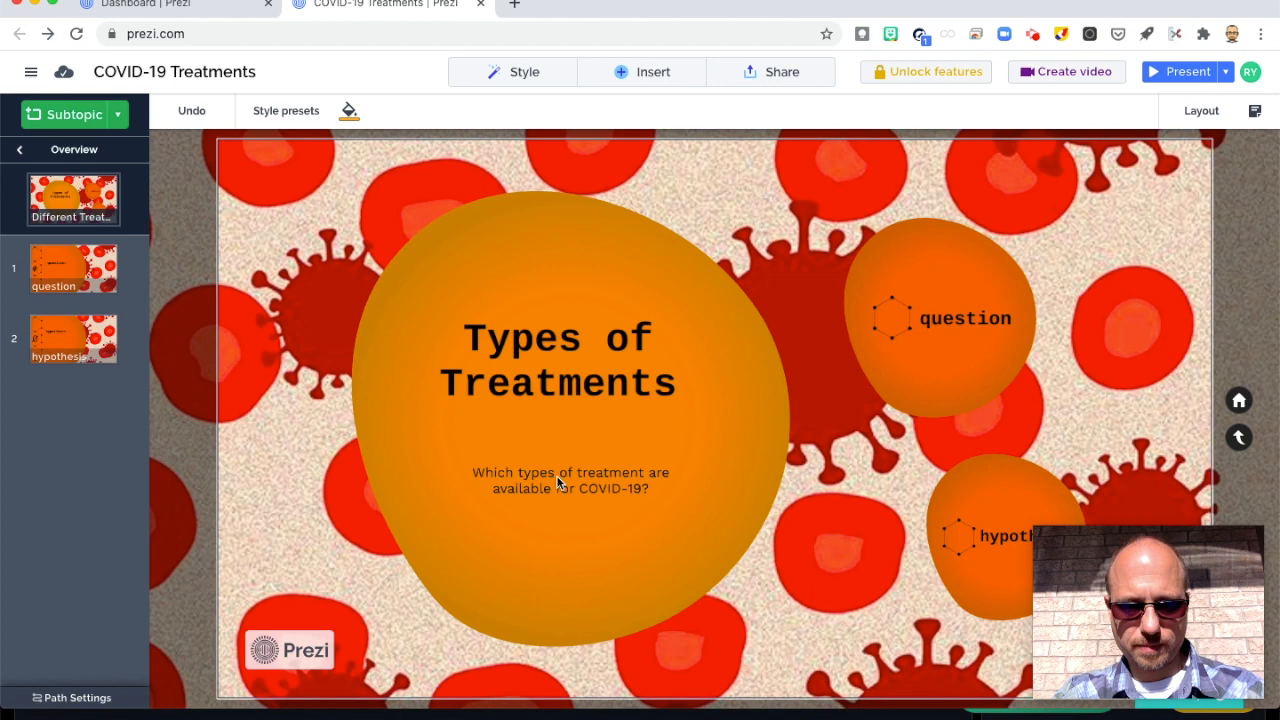
Step: Move the "Types of Treatments" title down closer to the sentence beneath it
{"action": "left_click", "coordinate": [560, 372]}
{"action": "mouse_move", "coordinate": [561, 378]}
{"action": "left_mouse_down"}
{"action": "mouse_move", "coordinate": [560, 393]}
{"action": "mouse_move", "coordinate": [580, 390]}
{"action": "left_mouse_up"}
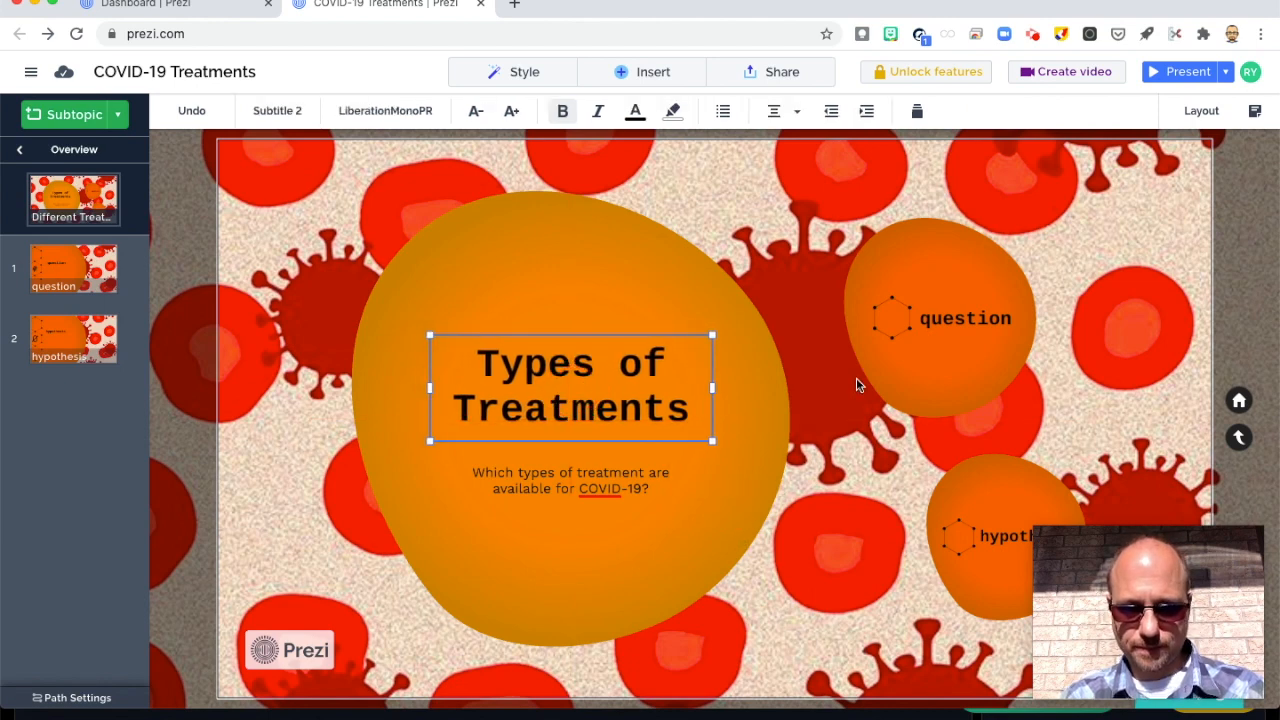
Step: Replace the "question" subtopic's label with "Antiviral Medications", widen it to two lines and reduce its font size by two increments
{"action": "left_click", "coordinate": [932, 318]}
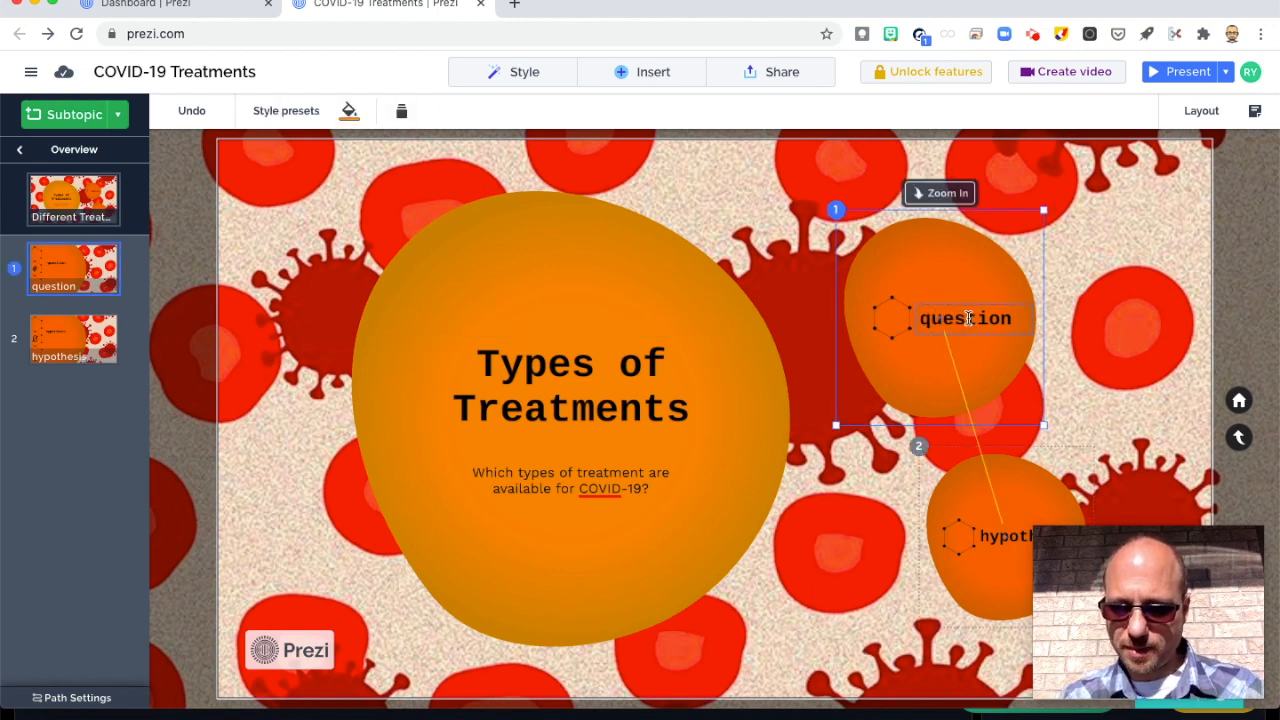
{"action": "double_click", "coordinate": [967, 318]}
{"action": "type", "text": "A"}
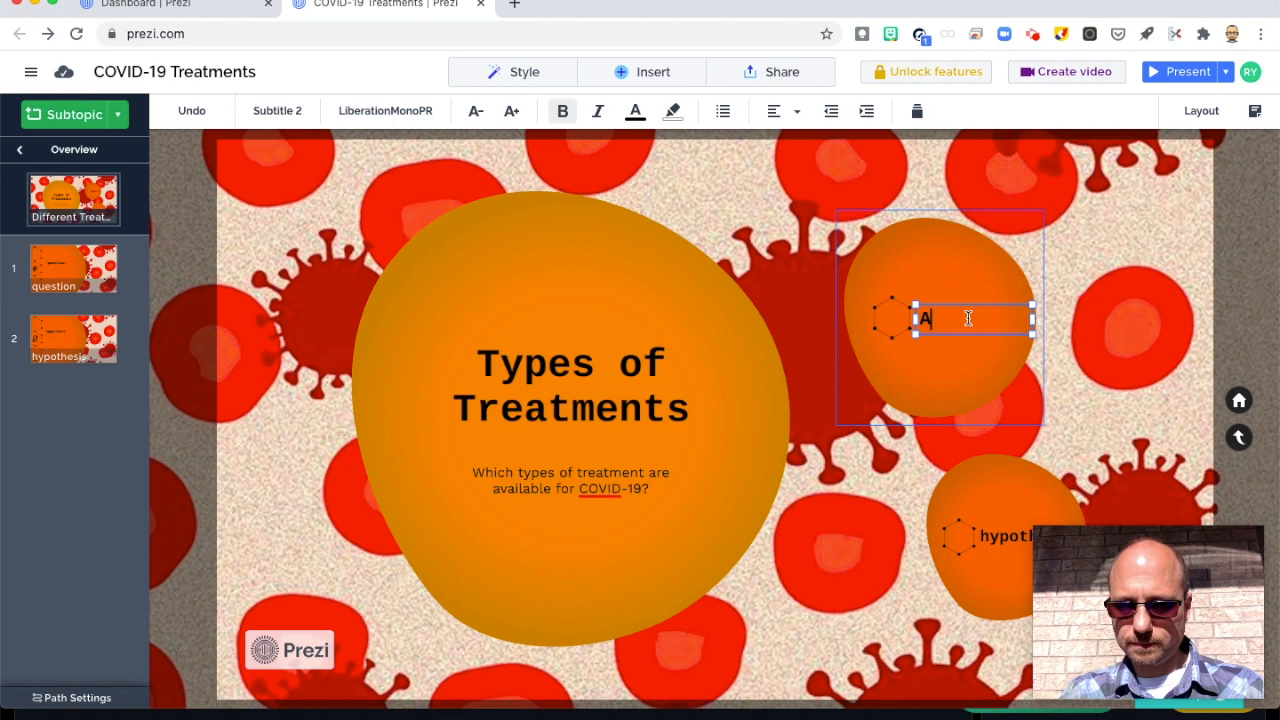
{"action": "type", "text": "ntiviral Medications"}
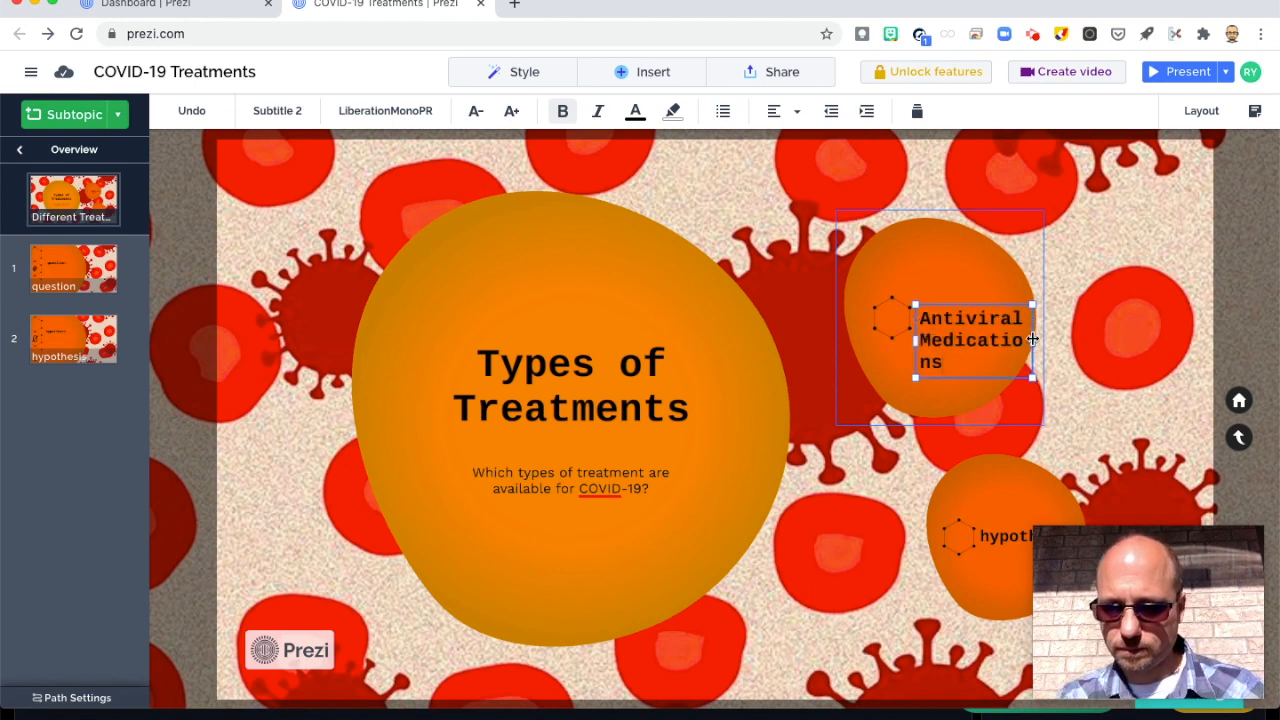
{"action": "left_click_drag", "start_coordinate": [1032, 340], "coordinate": [1052, 337]}
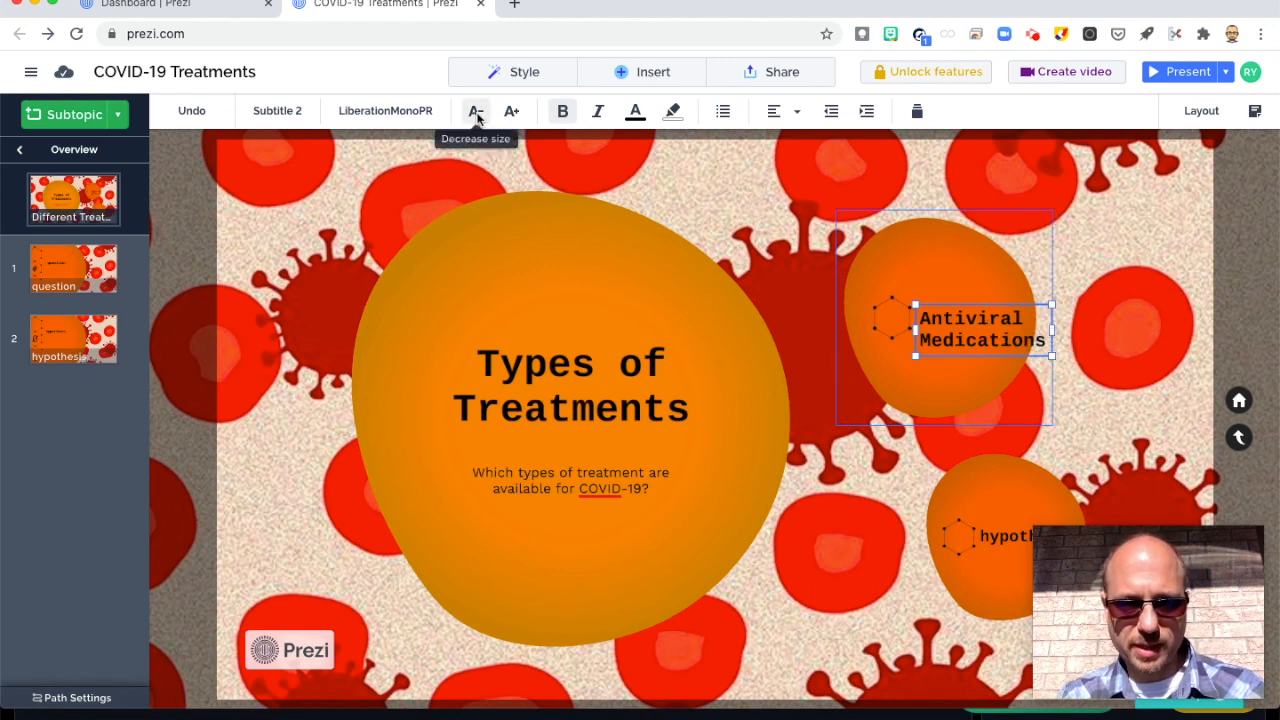
{"action": "left_click", "coordinate": [476, 112]}
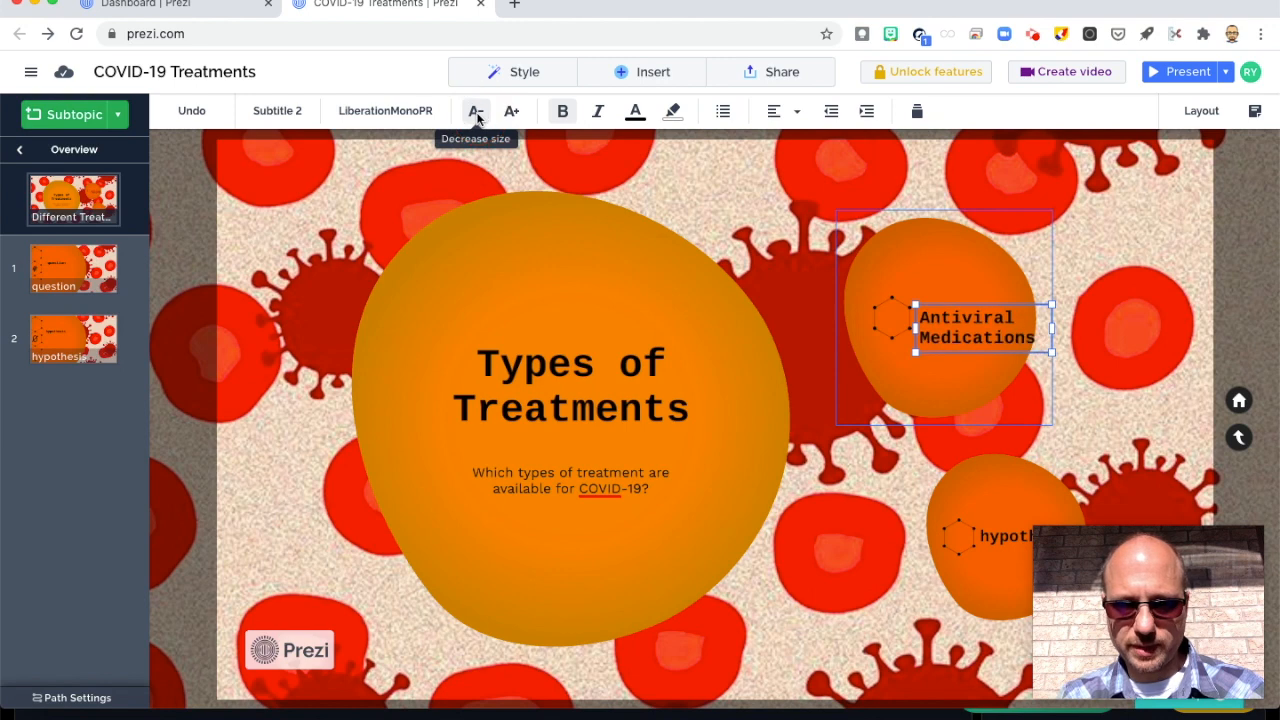
{"action": "left_click", "coordinate": [476, 112]}
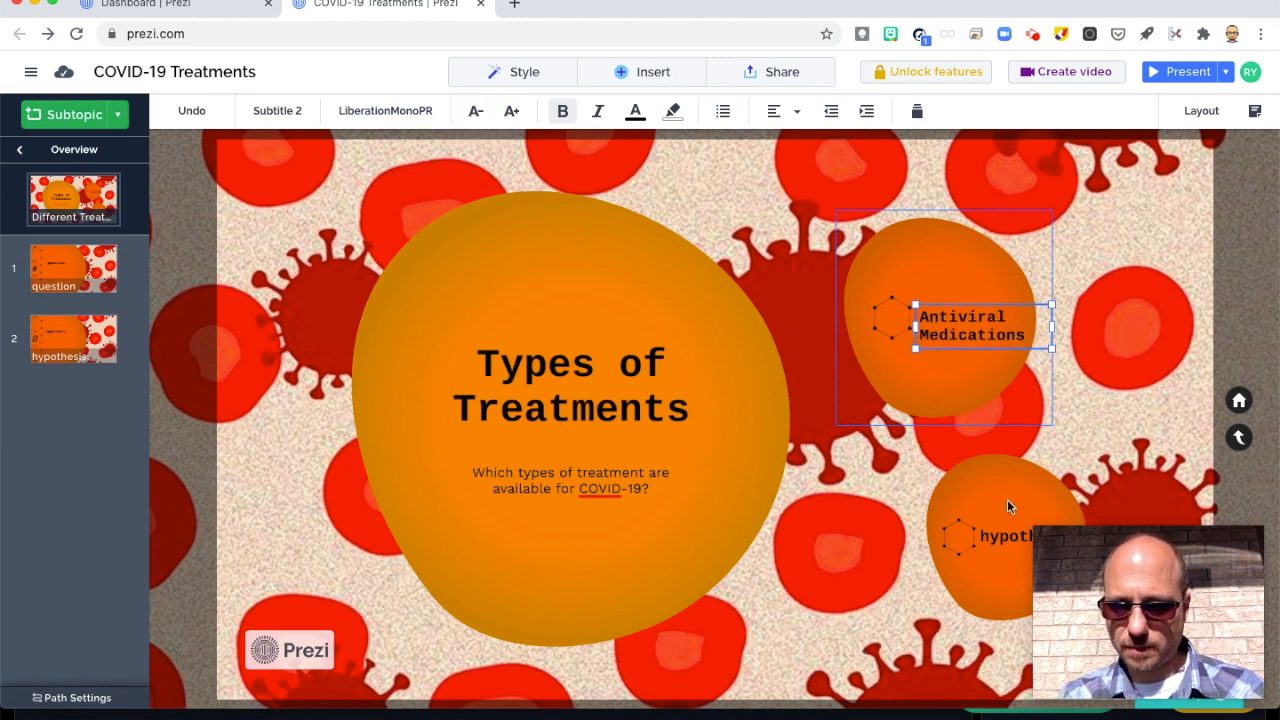
Step: Replace the "hypothesis" label on the second subtopic circle with a label about vaccines
{"action": "left_click", "coordinate": [1003, 538]}
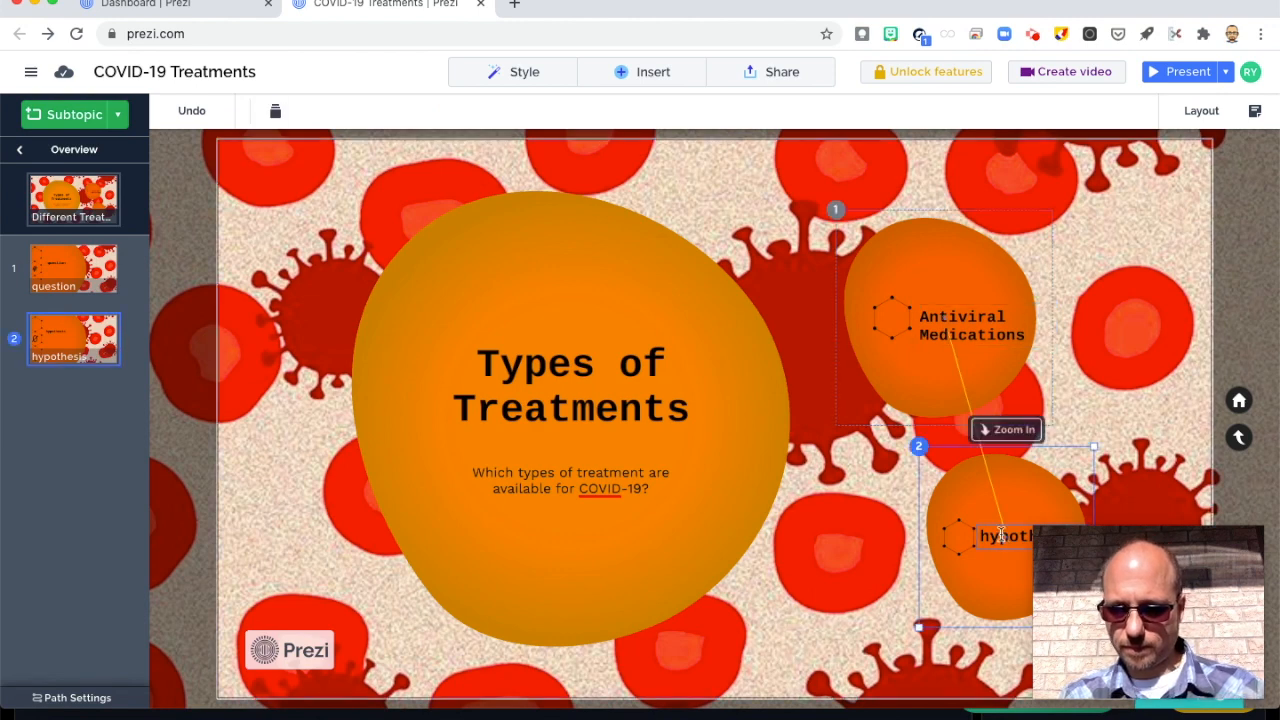
{"action": "left_click", "coordinate": [1001, 536]}
{"action": "type", "text": "M"}
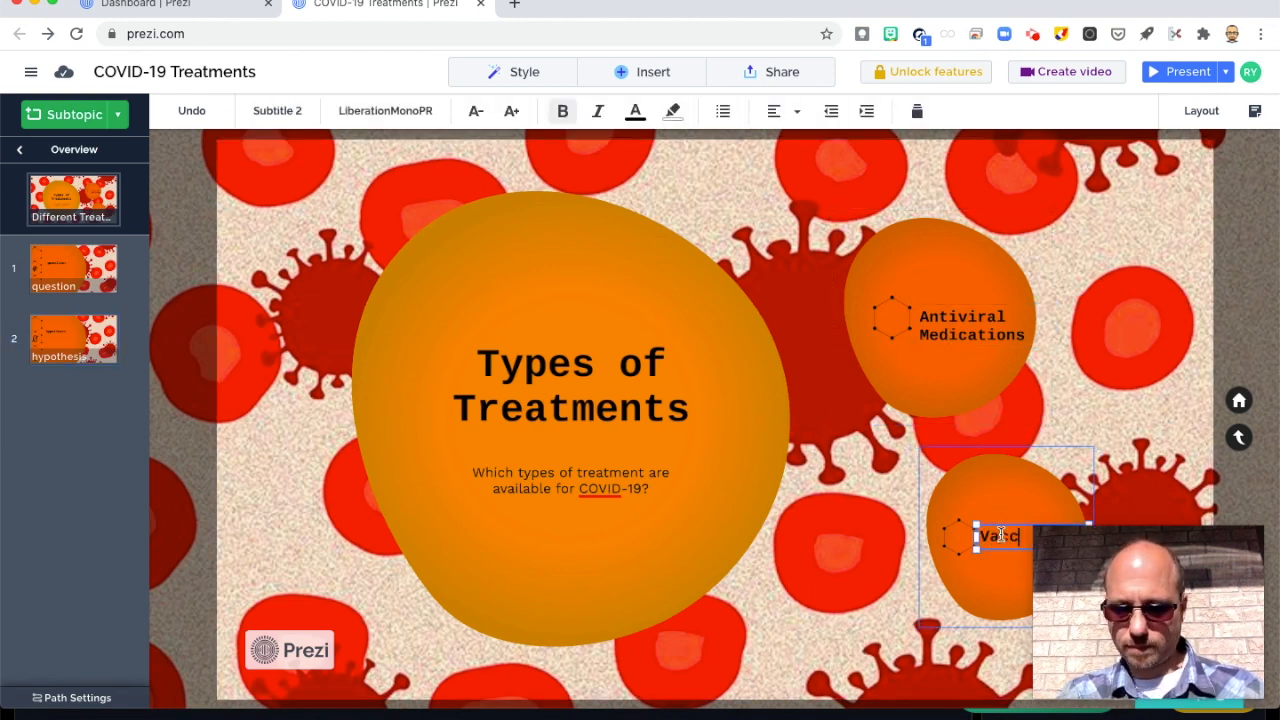
{"action": "left_click", "coordinate": [1130, 494]}
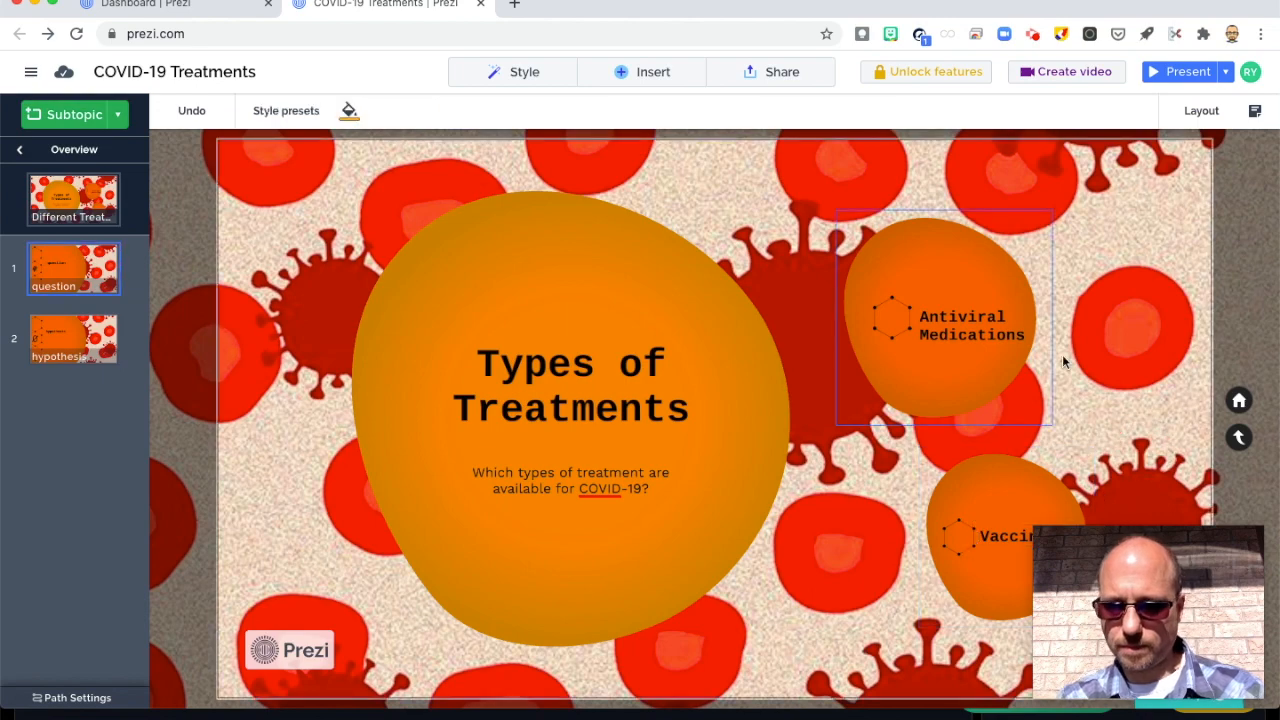
Step: Inside the first subtopic, replace the "question" title with "Antiviral Medications" and narrow its text box to fit the two lines
{"action": "left_click", "coordinate": [88, 270]}
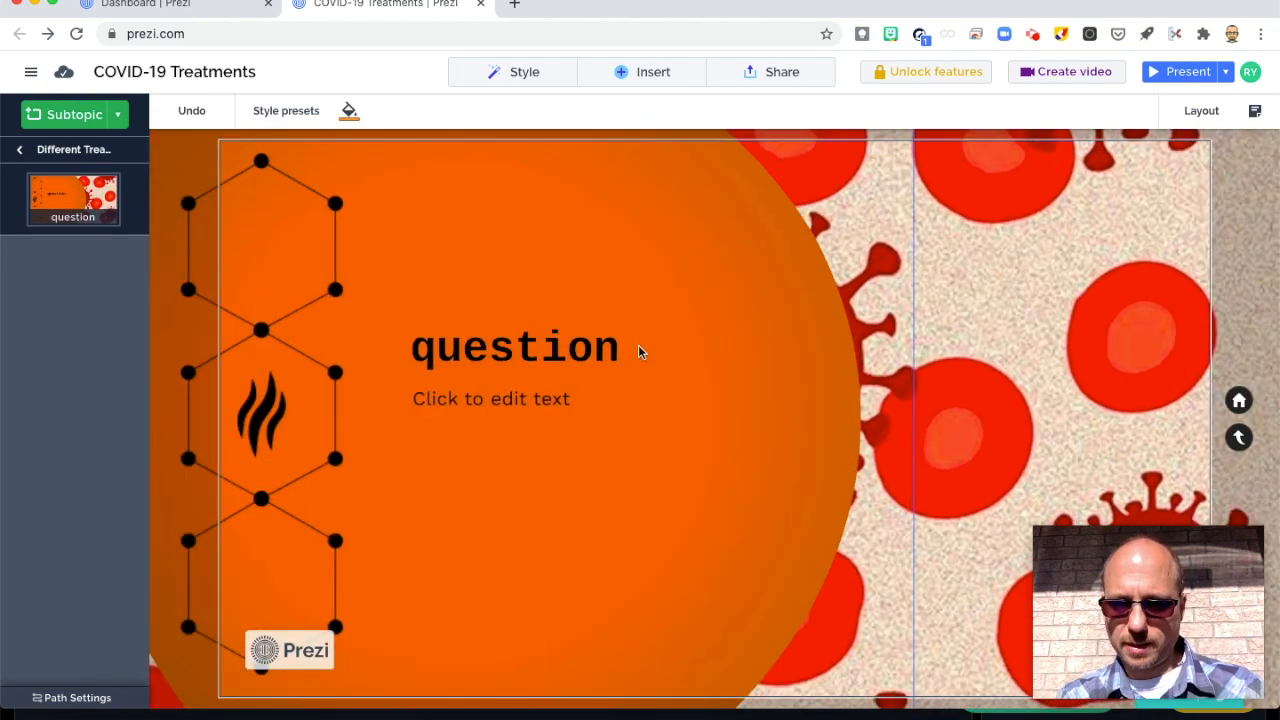
{"action": "left_click", "coordinate": [530, 357]}
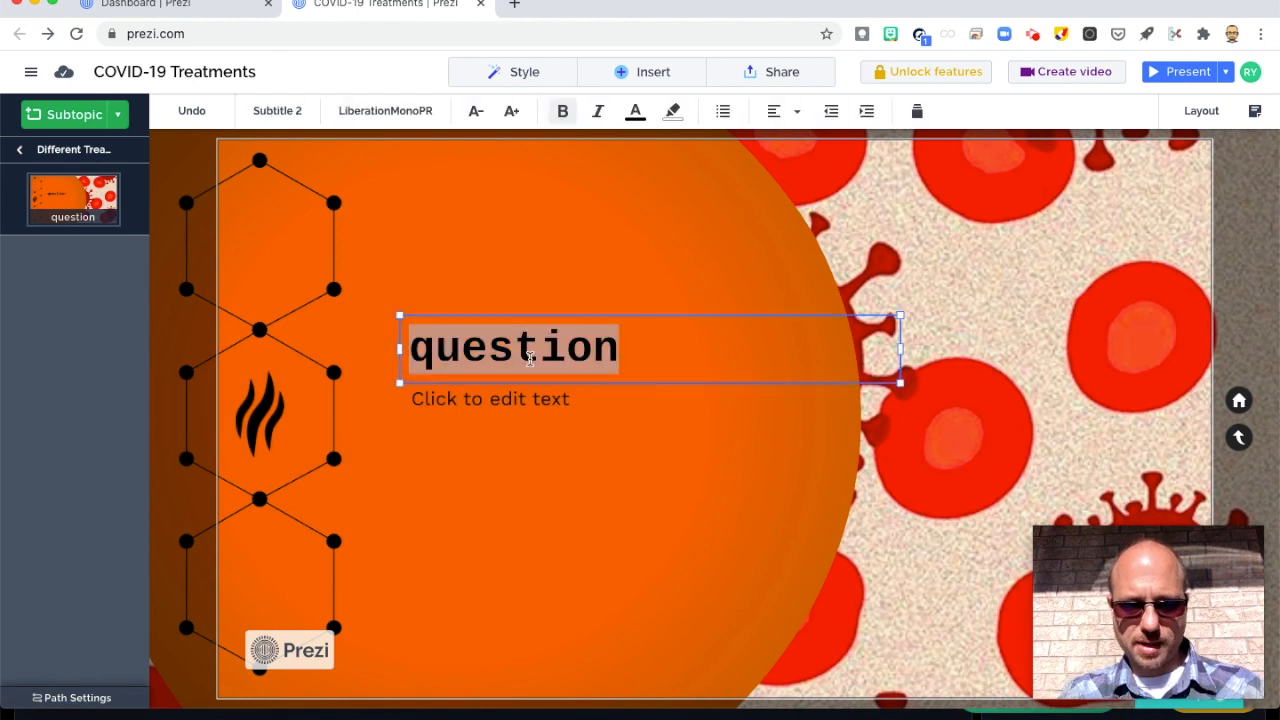
{"action": "type", "text": "Ant"}
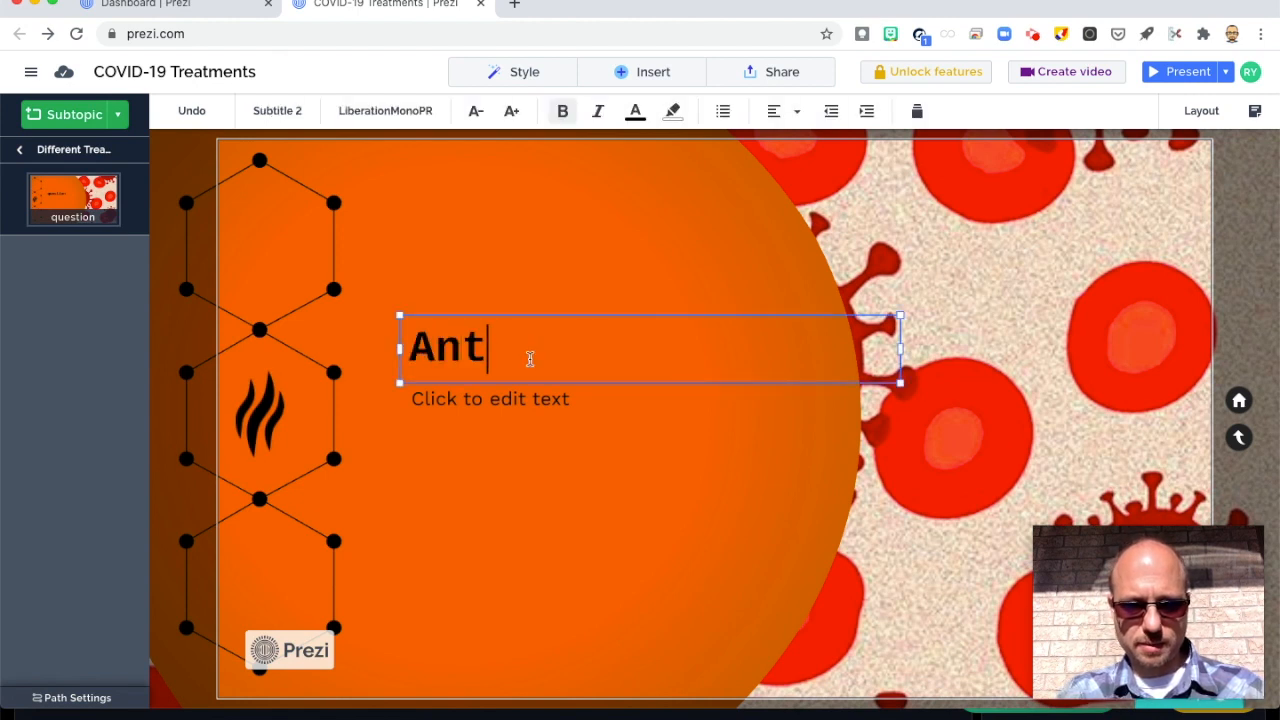
{"action": "type", "text": "iviral Medications"}
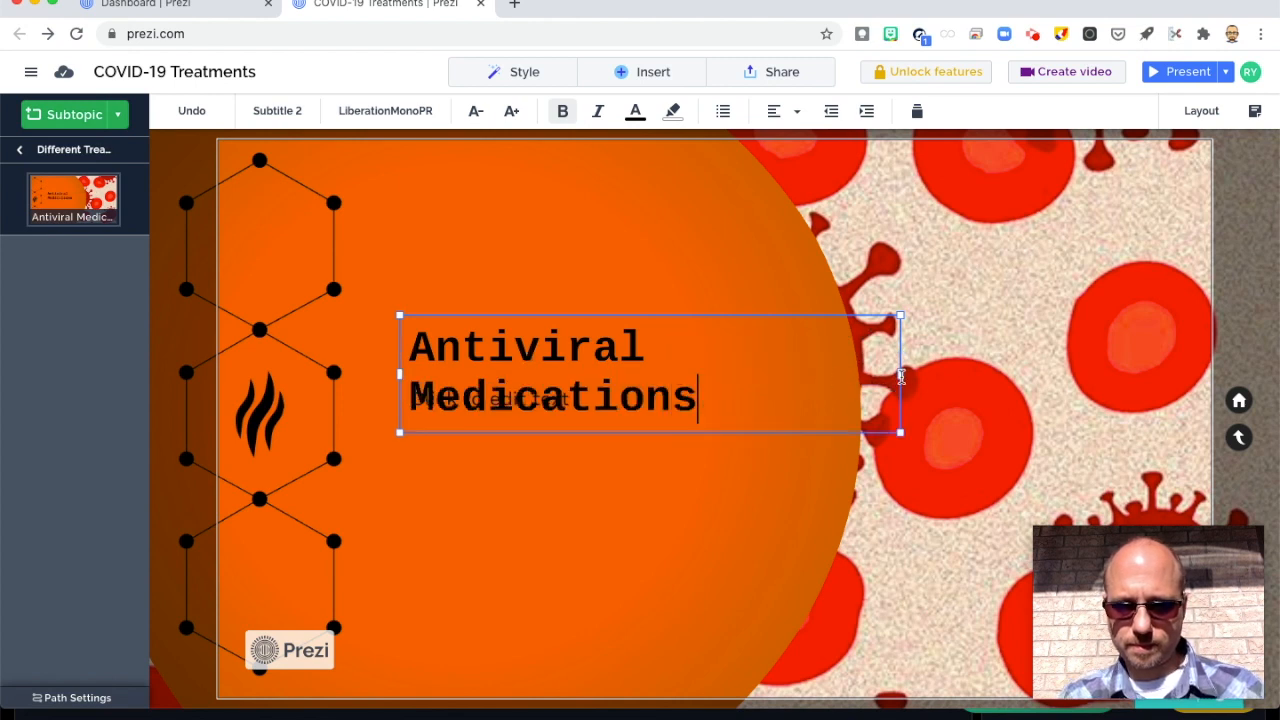
{"action": "left_click_drag", "start_coordinate": [901, 374], "coordinate": [736, 384]}
Step: Move the placeholder text well below the "Antiviral Medications" title and shift the title up toward the slide's upper edge
{"action": "left_click", "coordinate": [596, 310]}
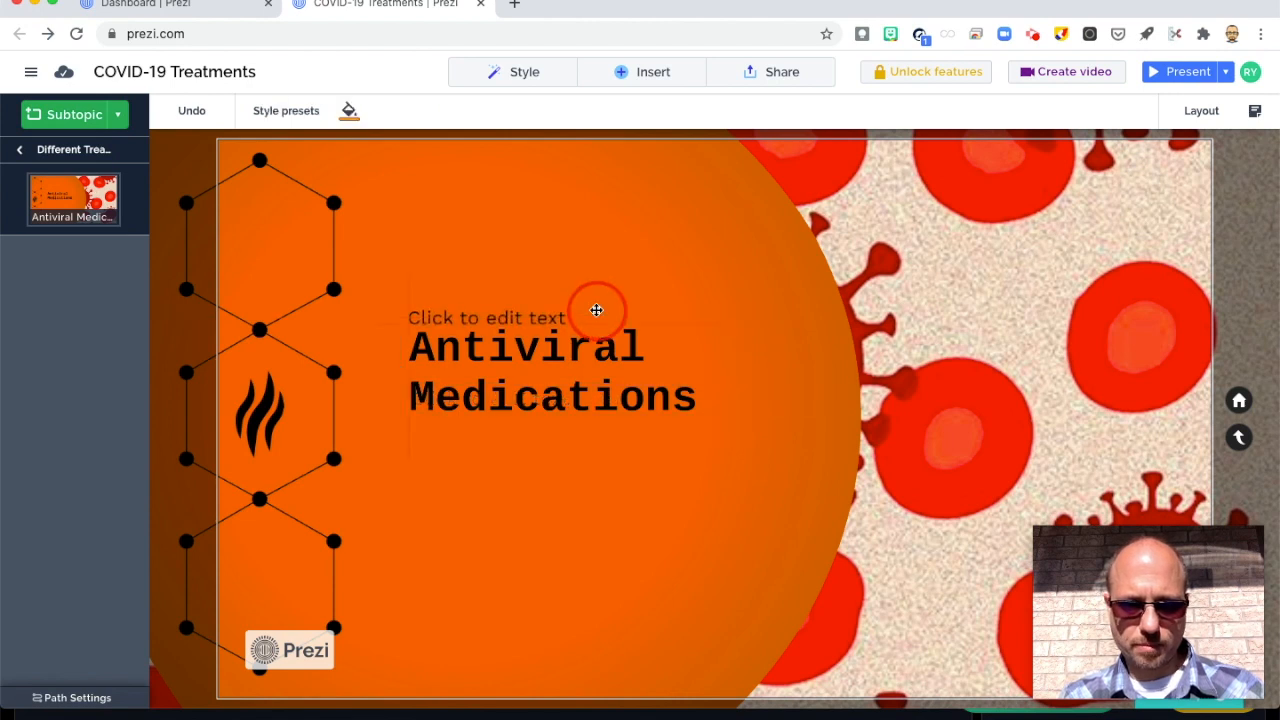
{"action": "left_click_drag", "start_coordinate": [596, 310], "coordinate": [594, 505]}
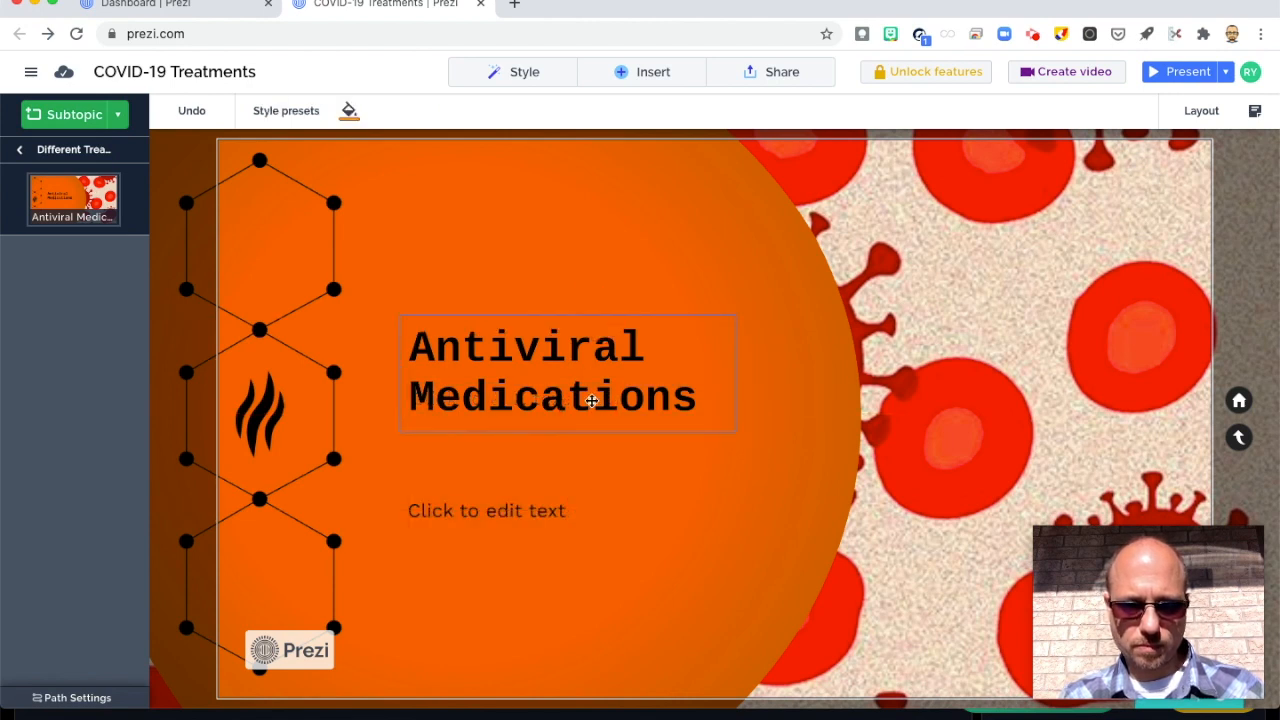
{"action": "left_click", "coordinate": [592, 402]}
{"action": "left_click_drag", "start_coordinate": [592, 402], "coordinate": [589, 279]}
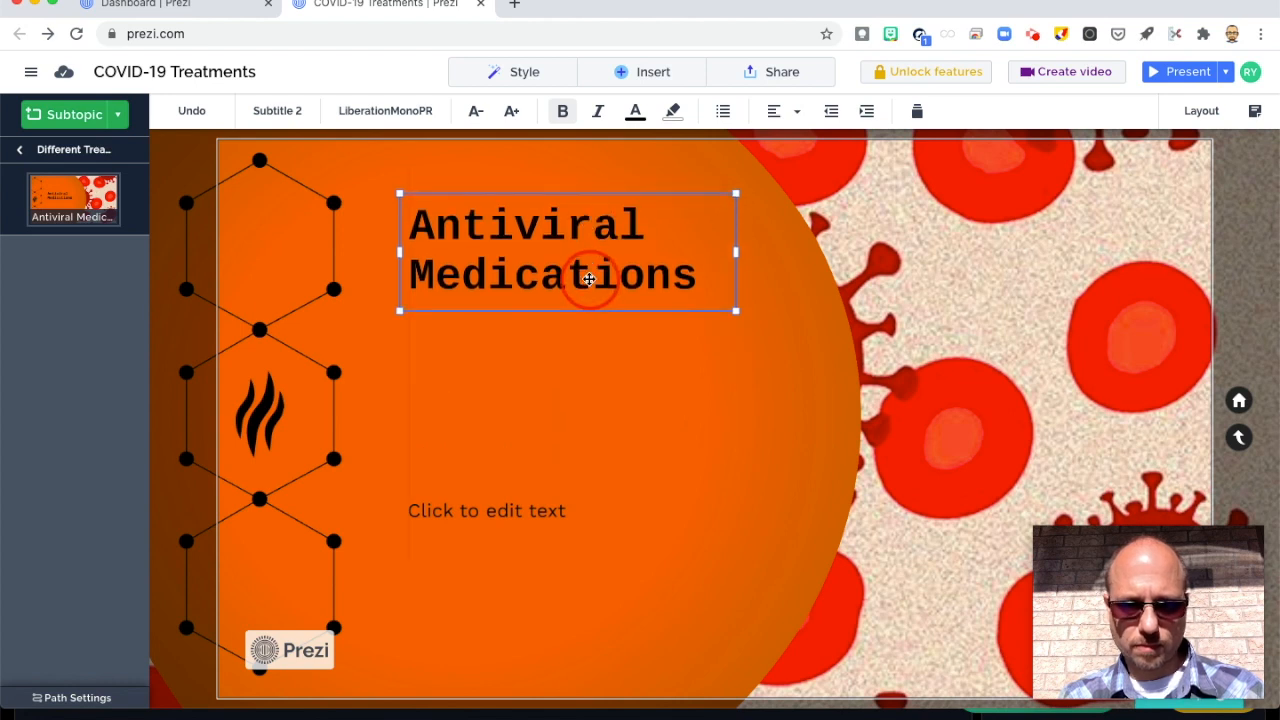
Step: Remove the leftover placeholder text box below the "Antiviral Medications" title
{"action": "left_click", "coordinate": [527, 512]}
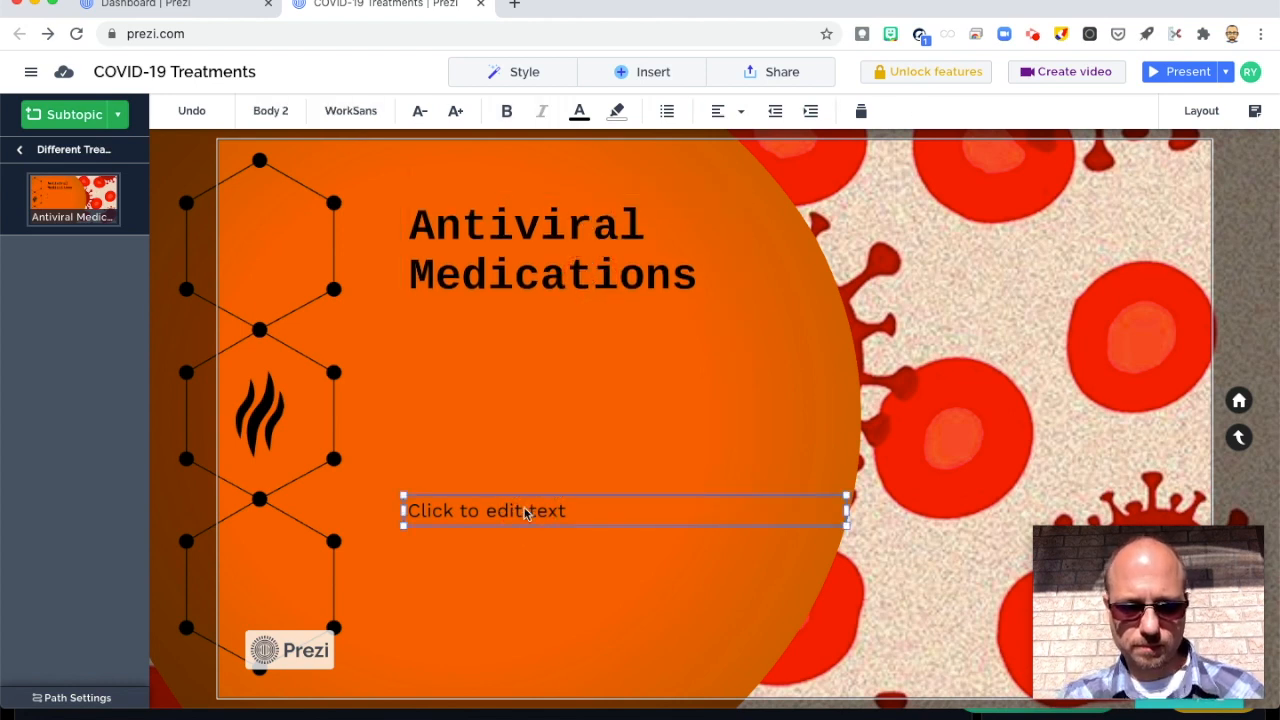
{"action": "key", "text": "Escape"}
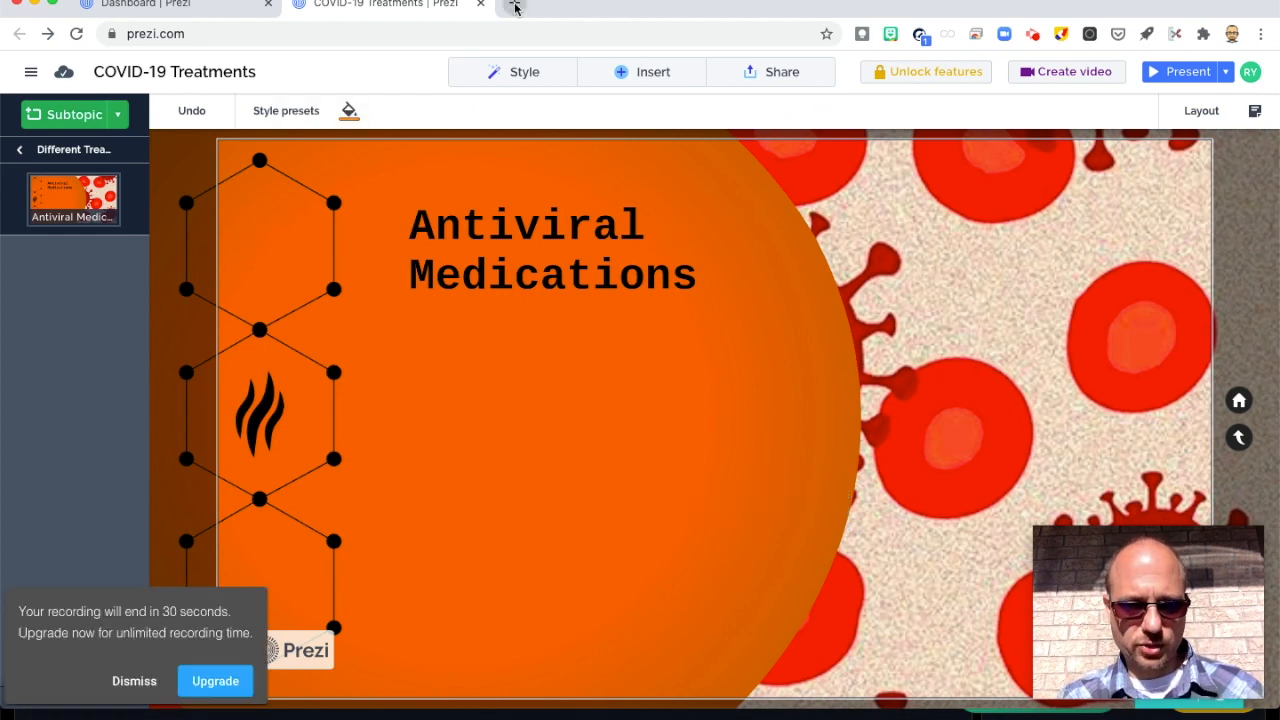
Step: Search Google for "antiviral medications" and open the CDC page "What You Should Know About Flu Antiviral Drugs" in a new tab
{"action": "left_click", "coordinate": [514, 6]}
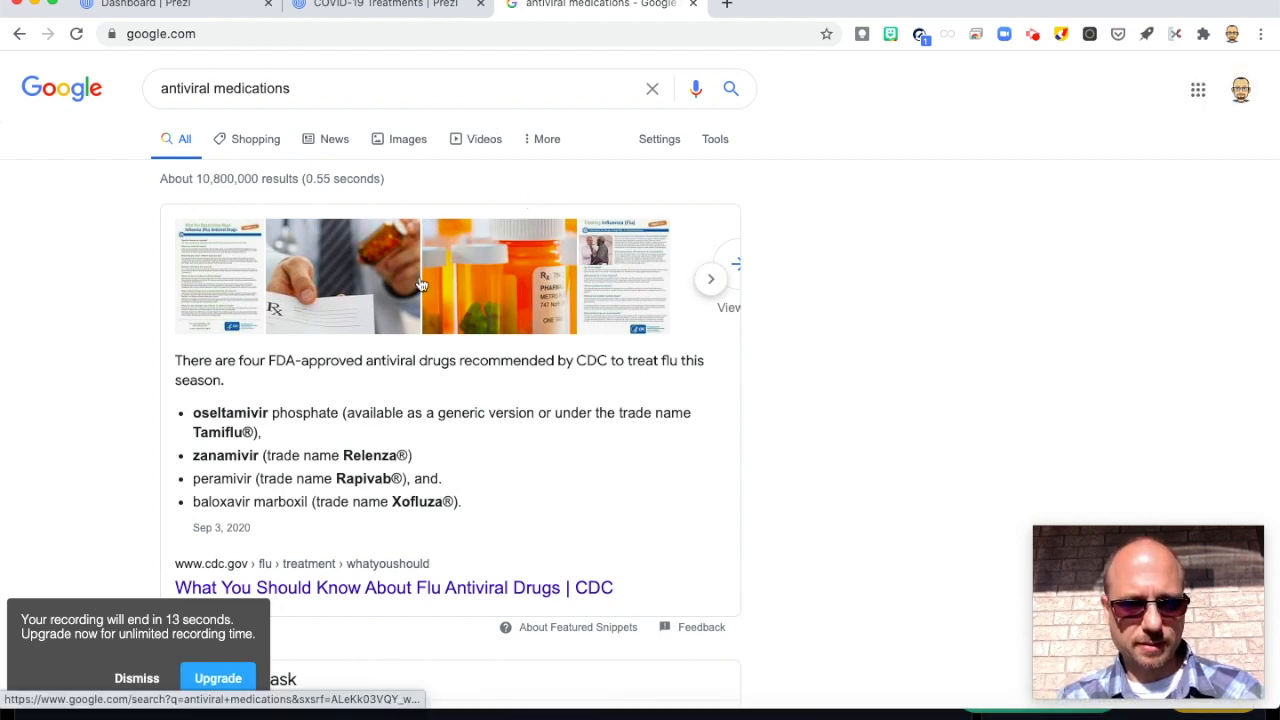
{"action": "scroll", "coordinate": [421, 285], "scroll_direction": "down", "scroll_amount": 3}
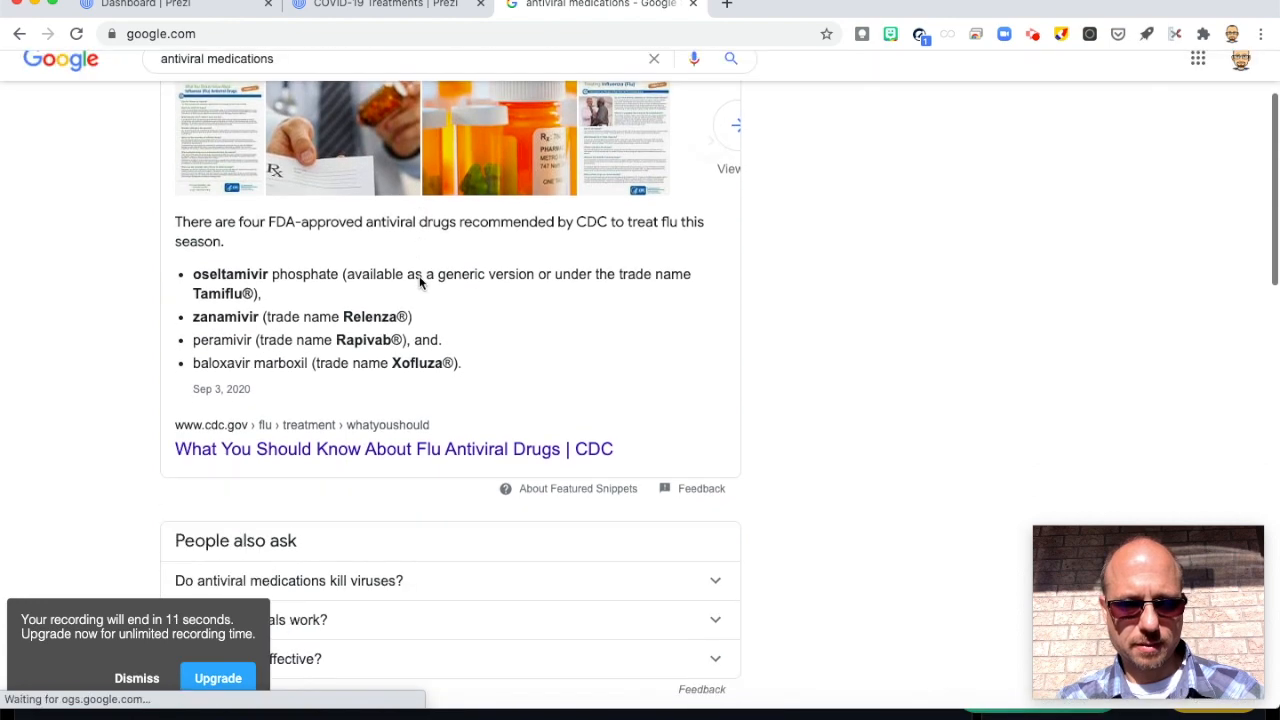
{"action": "right_click", "coordinate": [398, 444]}
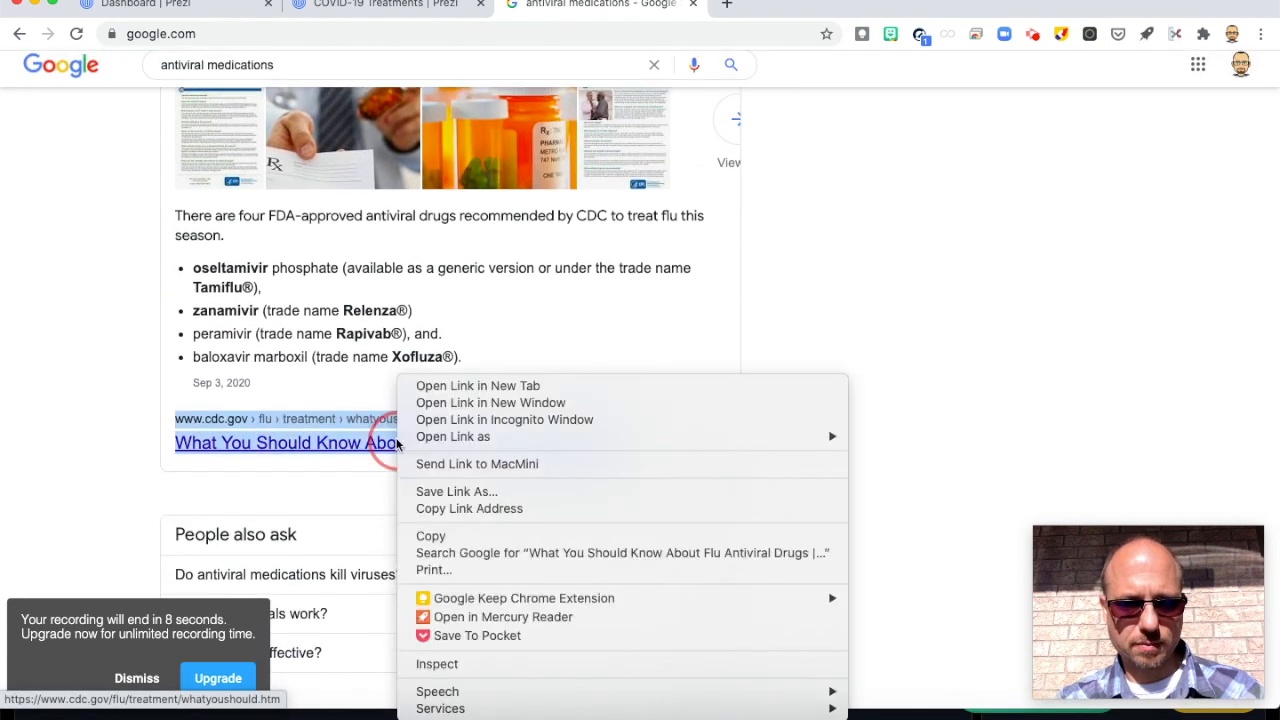
{"action": "left_click", "coordinate": [443, 388]}
{"action": "left_click", "coordinate": [763, 8]}
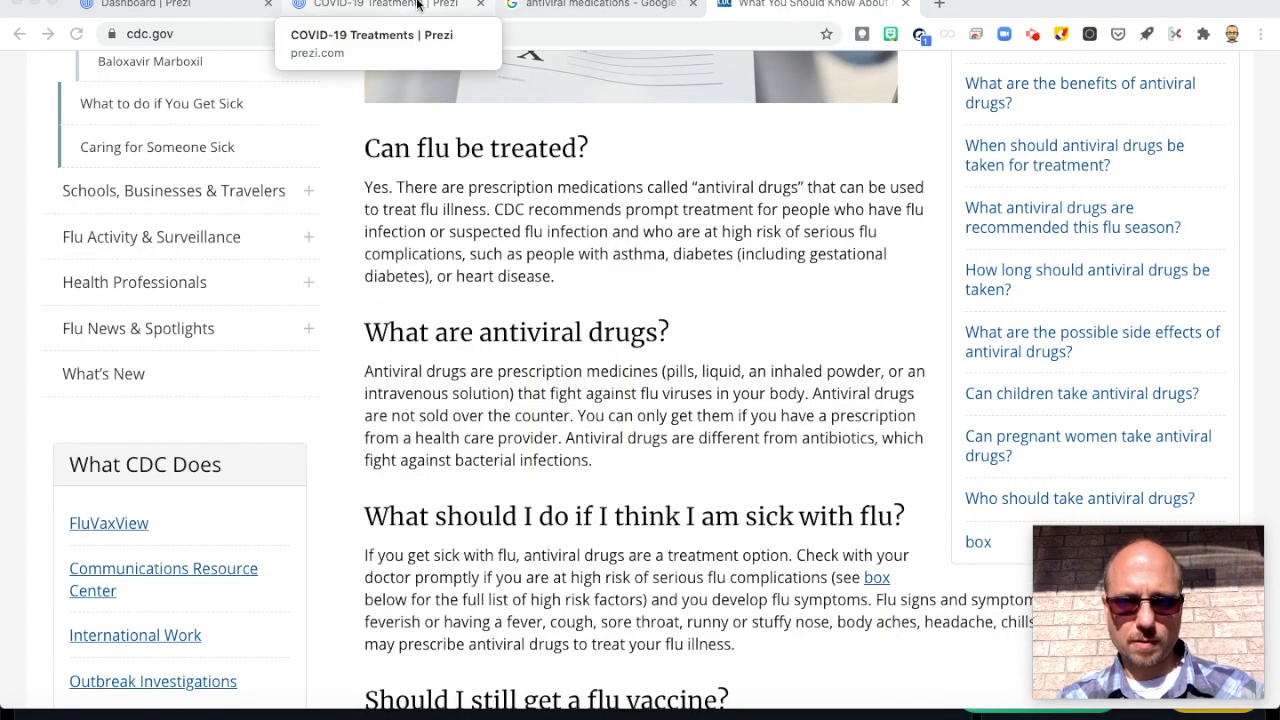
Step: Back in Prezi, add a text box reading "An antiviral medication is prescription medication that fights against a virus already present in the body."
{"action": "left_click", "coordinate": [418, 5]}
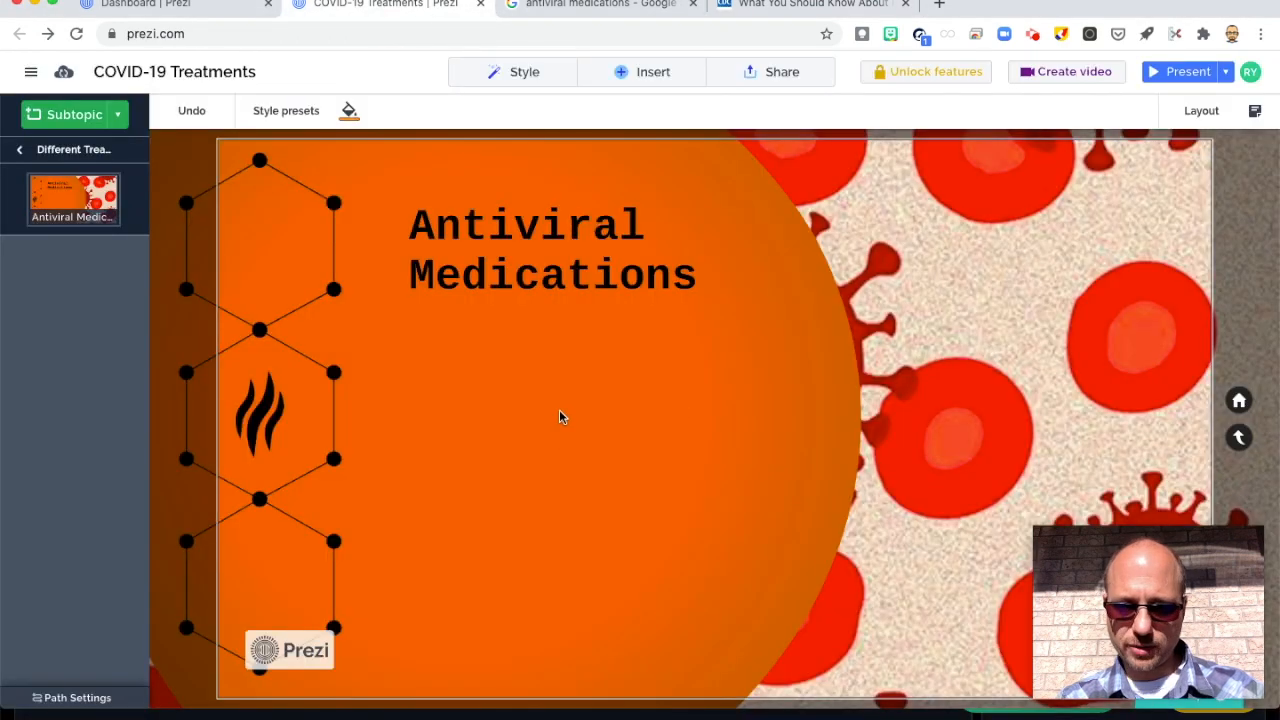
{"action": "left_click", "coordinate": [623, 74]}
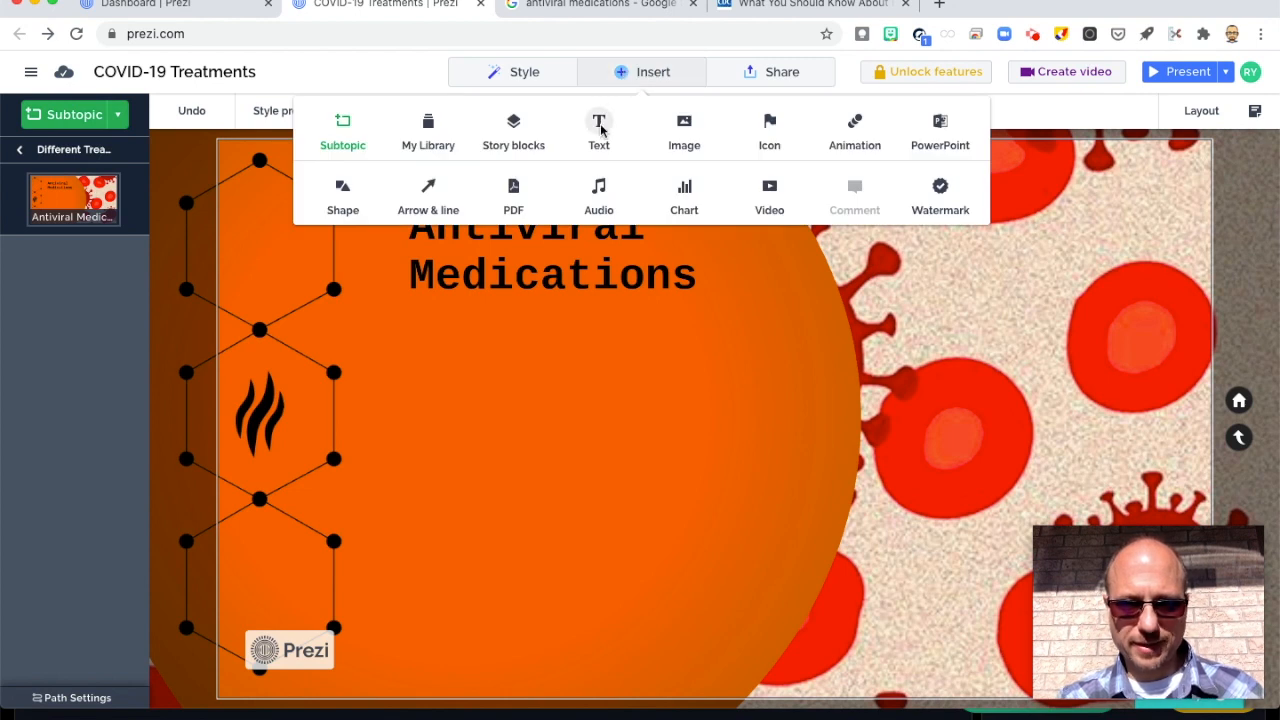
{"action": "left_click", "coordinate": [601, 128]}
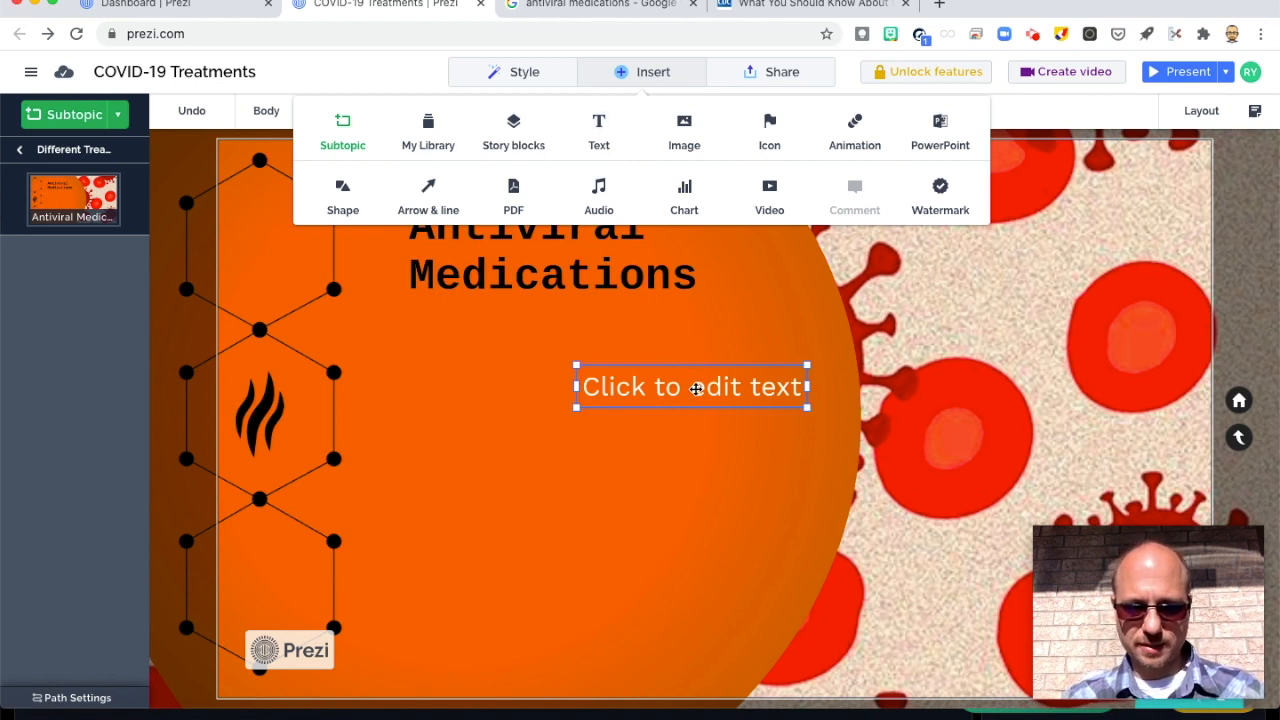
{"action": "left_click", "coordinate": [695, 388]}
{"action": "type", "text": "An anti"}
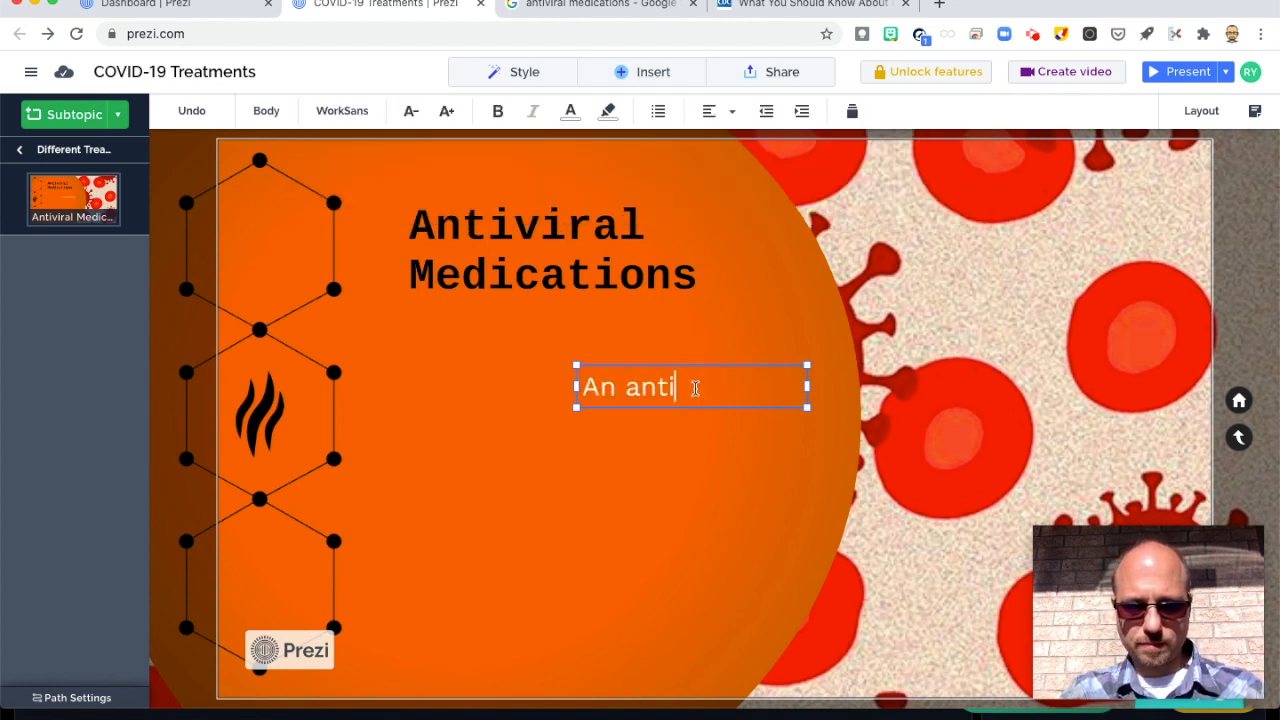
{"action": "type", "text": "viral medicati"}
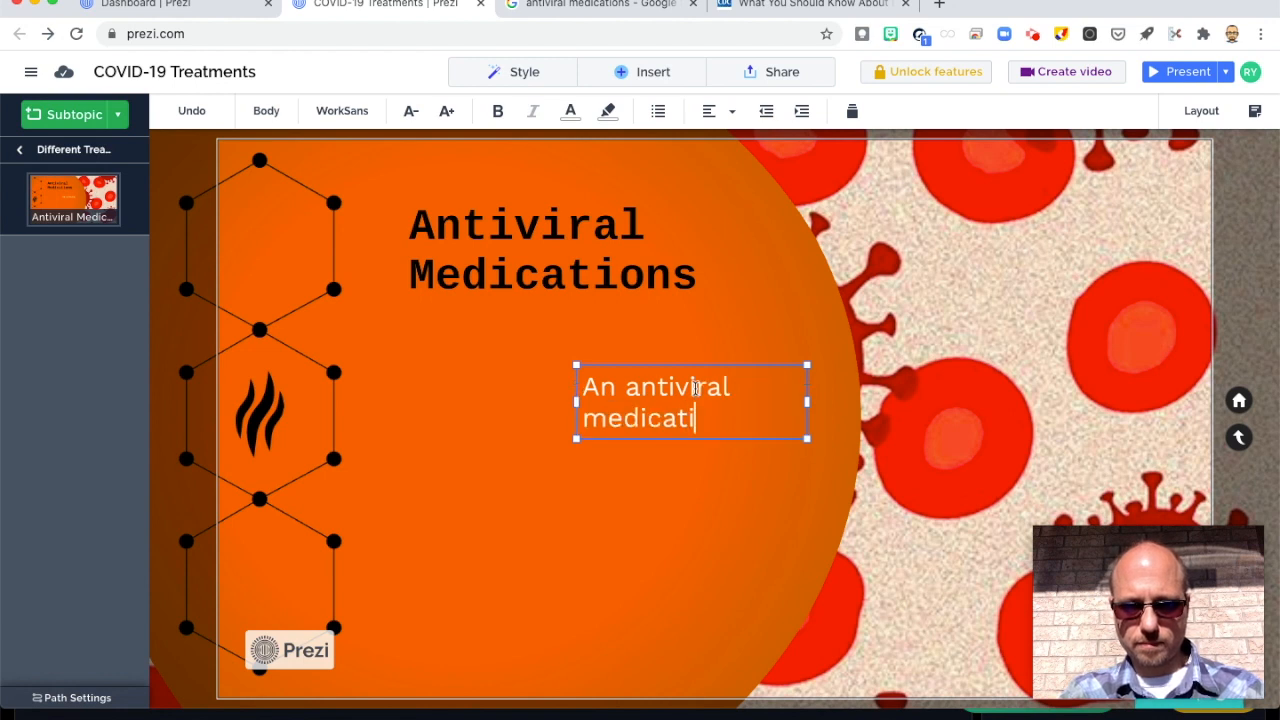
{"action": "type", "text": "on is "}
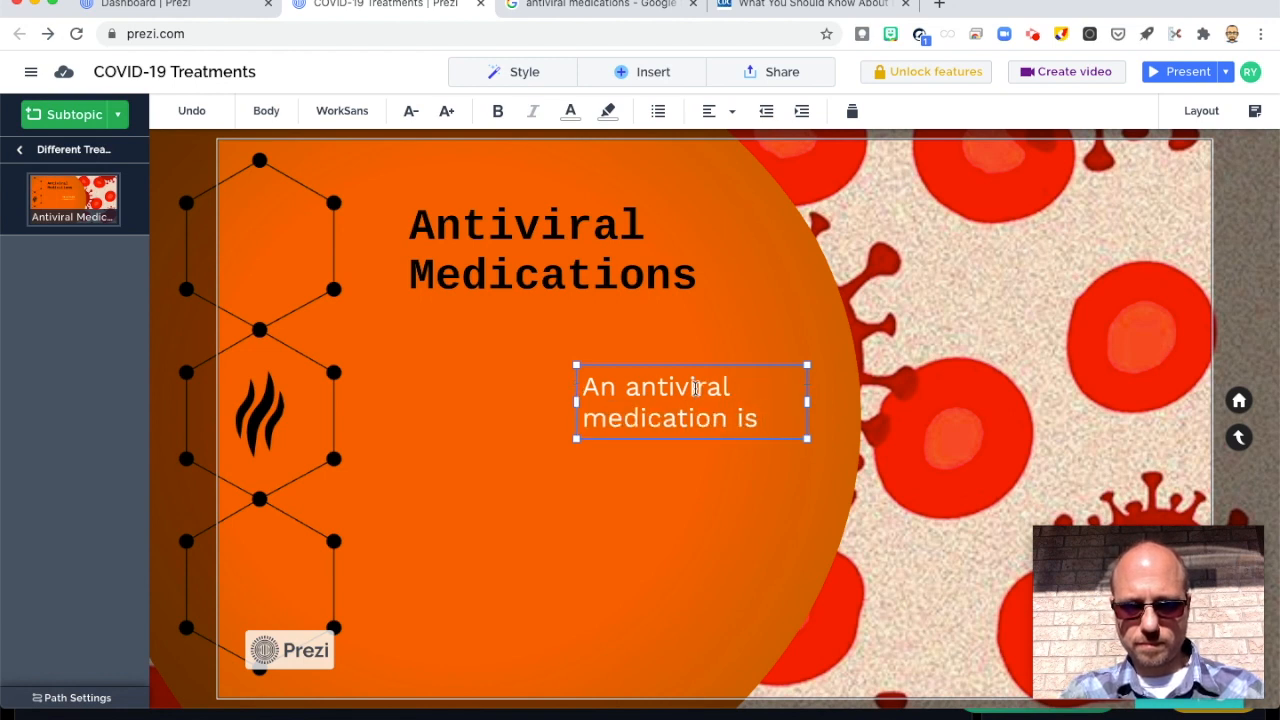
{"action": "type", "text": "prescription "}
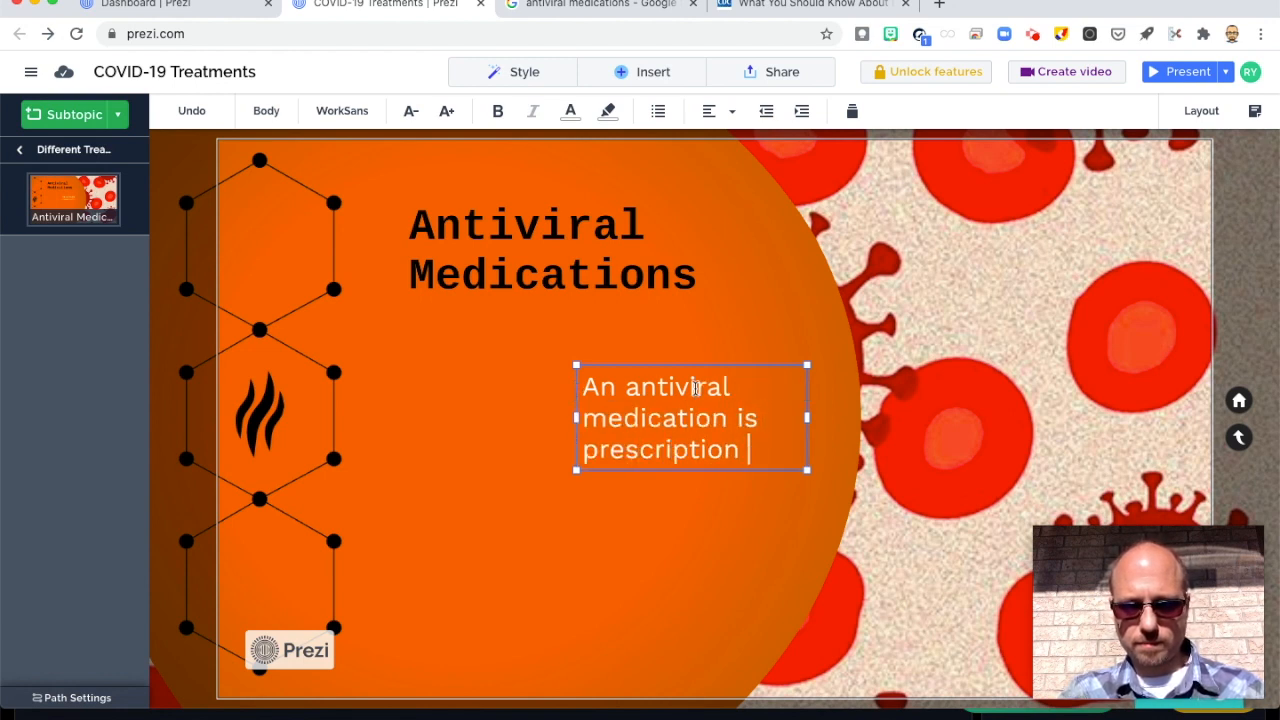
{"action": "type", "text": "medication that"}
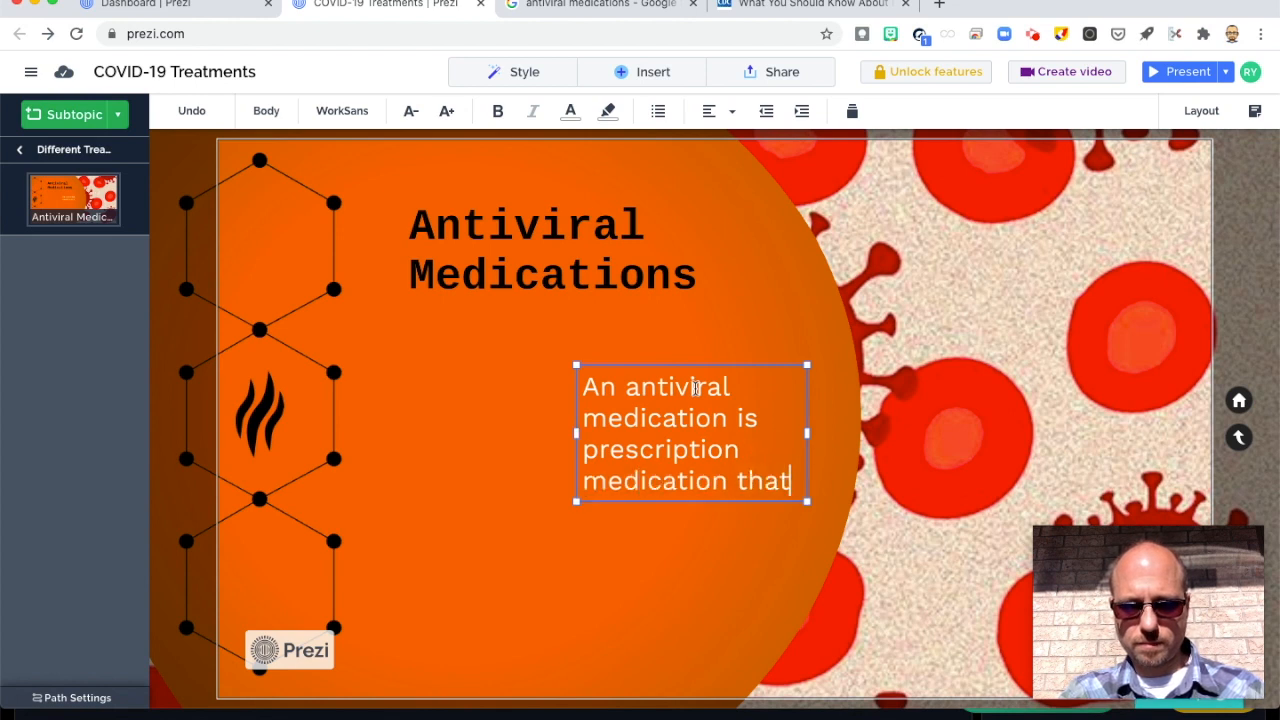
{"action": "type", "text": " fights "}
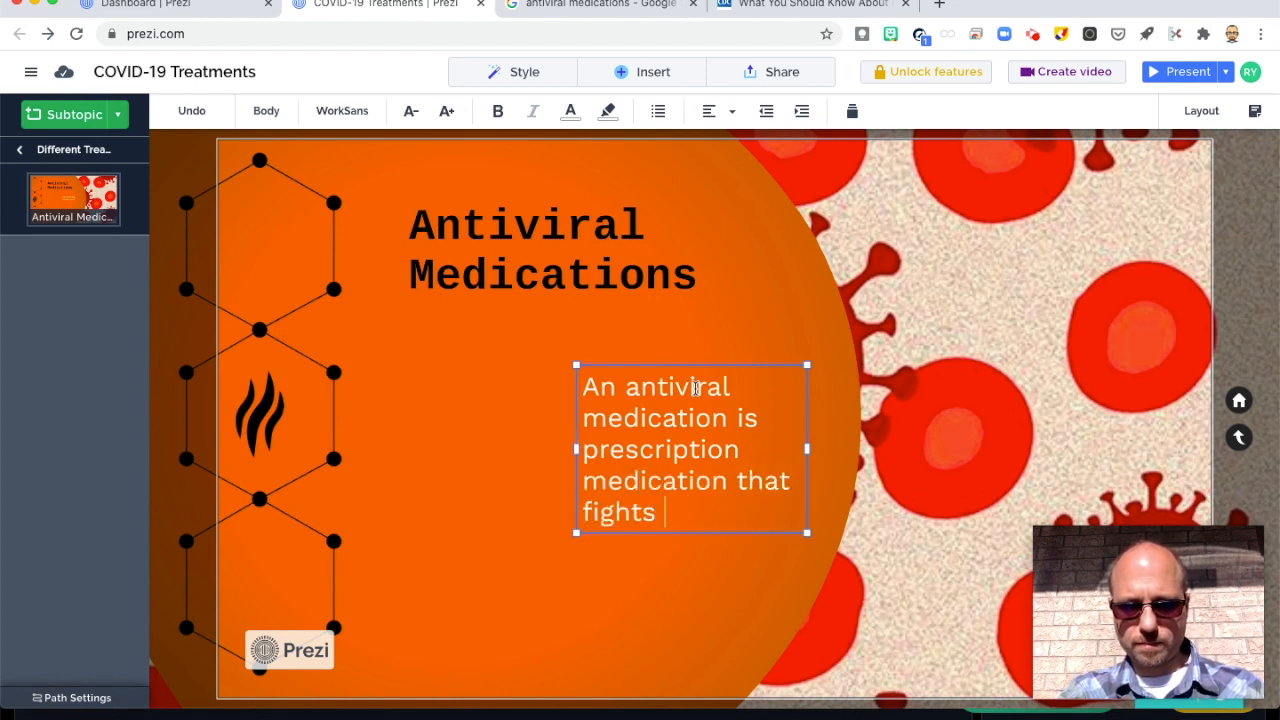
{"action": "type", "text": "against a virus"}
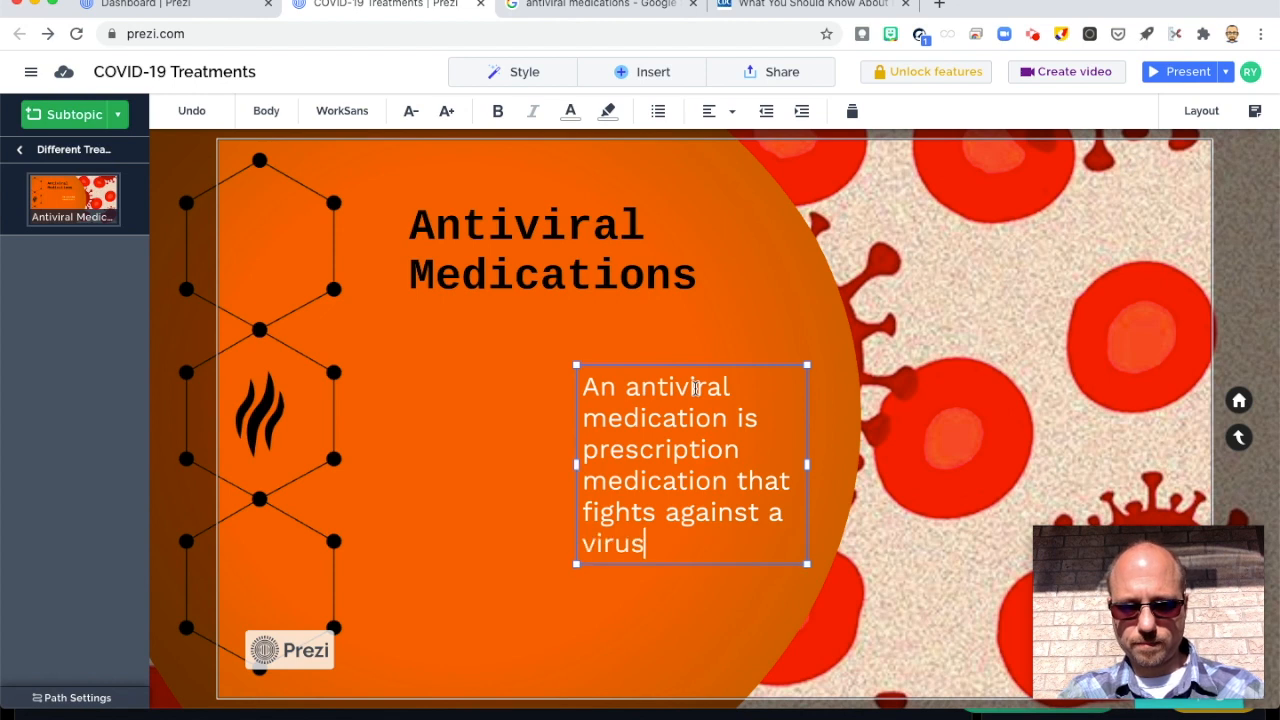
{"action": "type", "text": " already pres"}
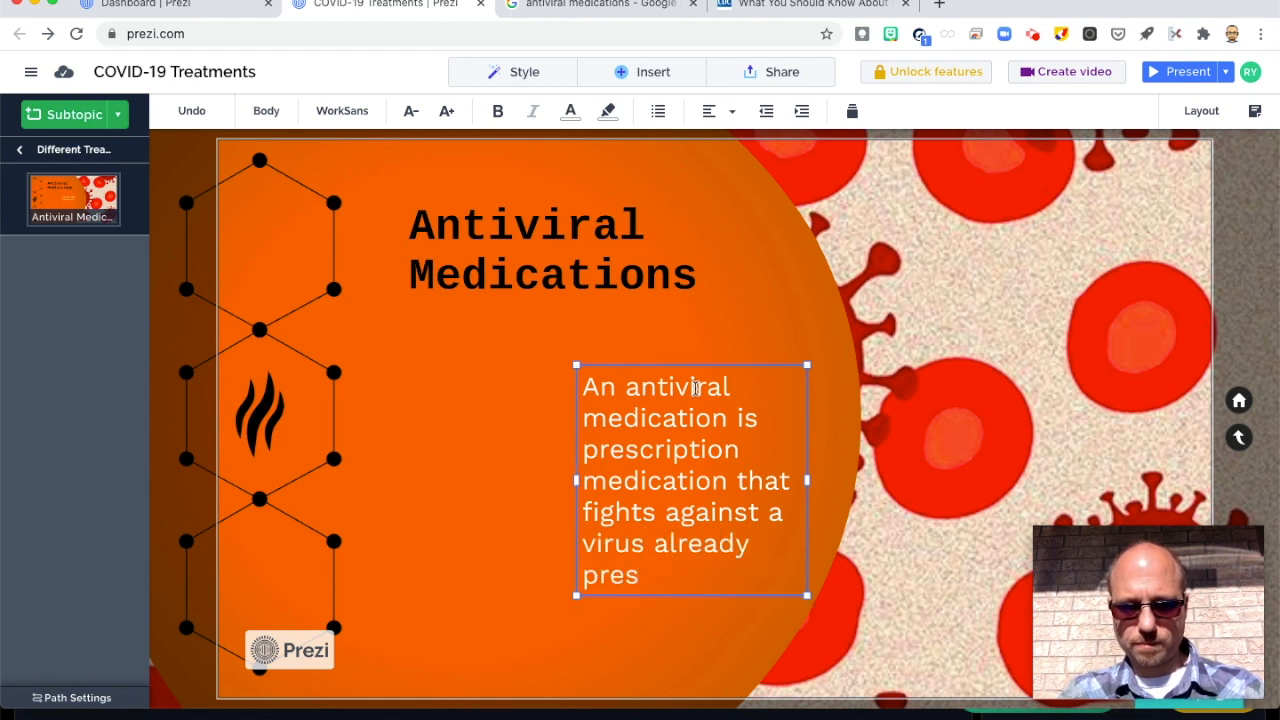
{"action": "type", "text": "ent in the body"}
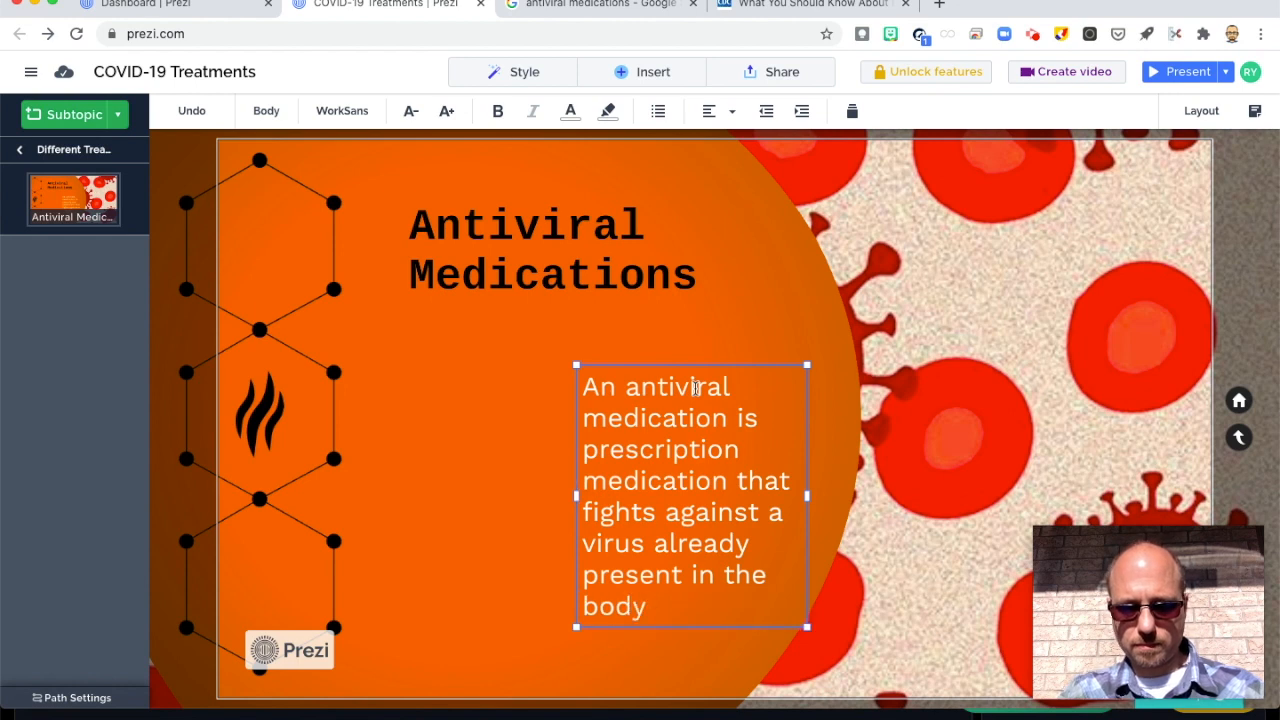
{"action": "type", "text": "."}
{"action": "left_click", "coordinate": [743, 334]}
Step: Align the description under the "Antiviral Medications" title, widen it to five lines and leave a gap below the title
{"action": "left_click_drag", "start_coordinate": [693, 413], "coordinate": [539, 370]}
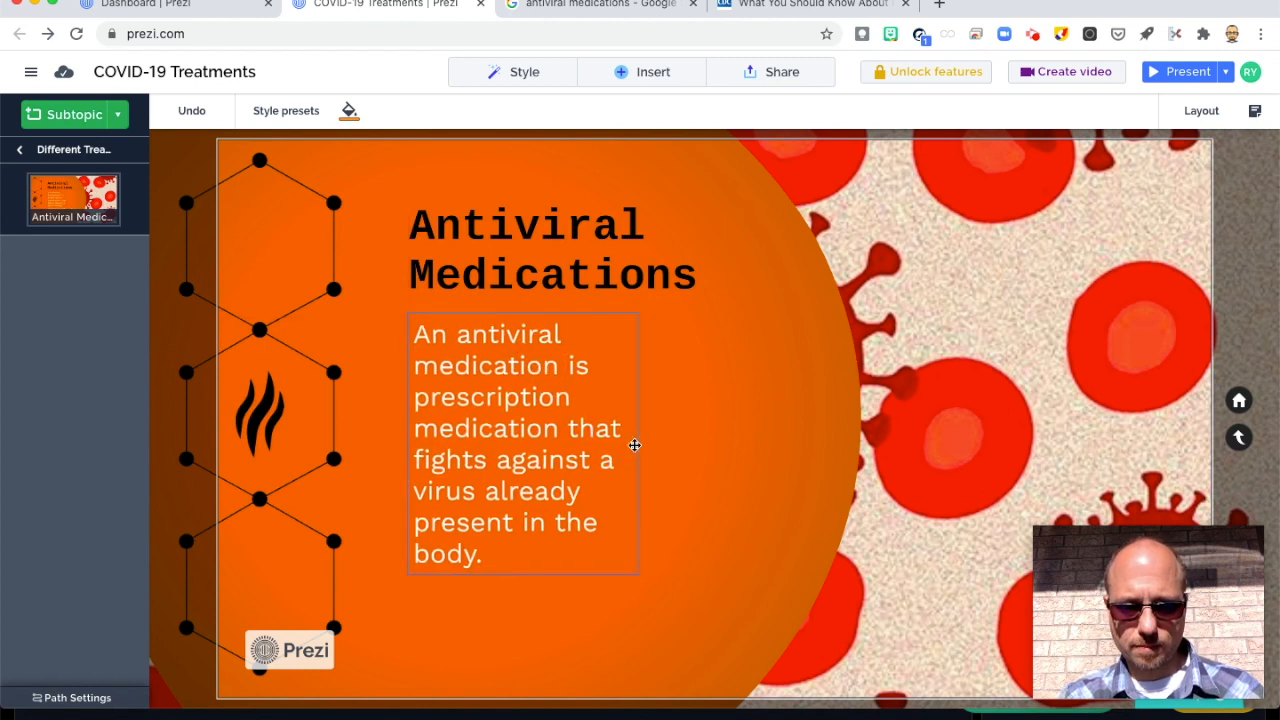
{"action": "left_click", "coordinate": [634, 445]}
{"action": "left_click_drag", "start_coordinate": [635, 445], "coordinate": [743, 449]}
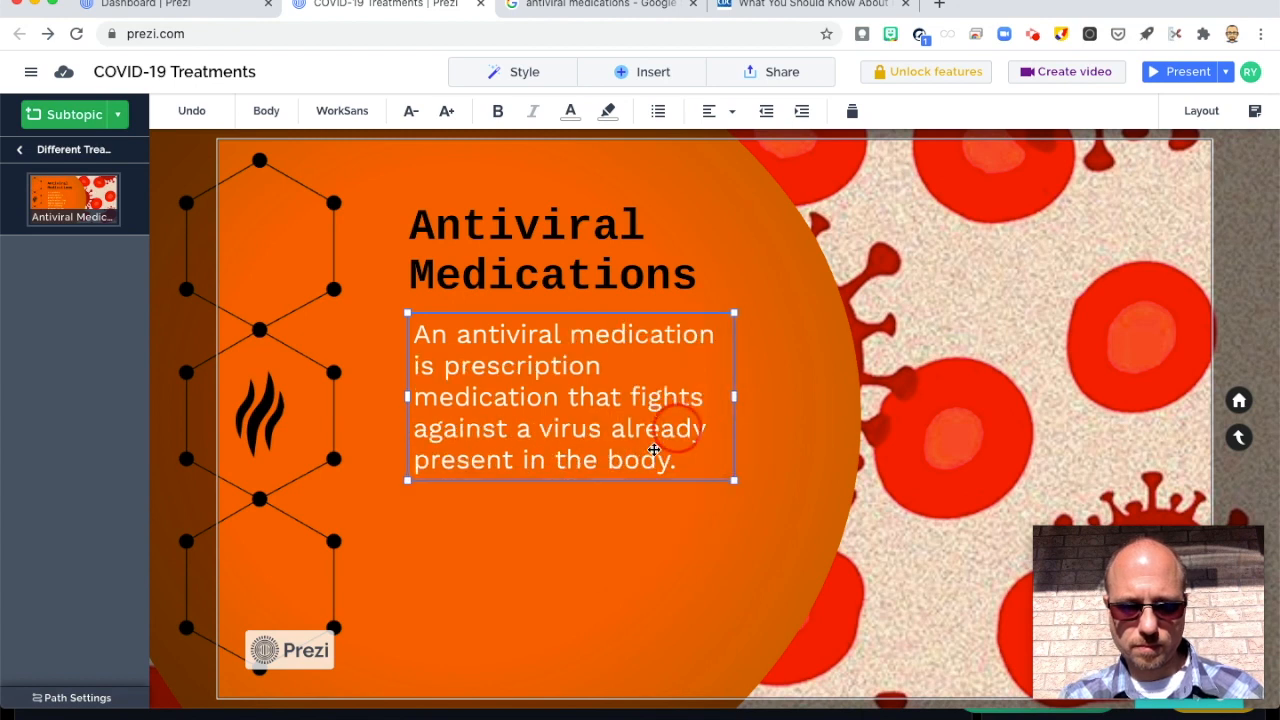
{"action": "left_click_drag", "start_coordinate": [654, 449], "coordinate": [649, 491]}
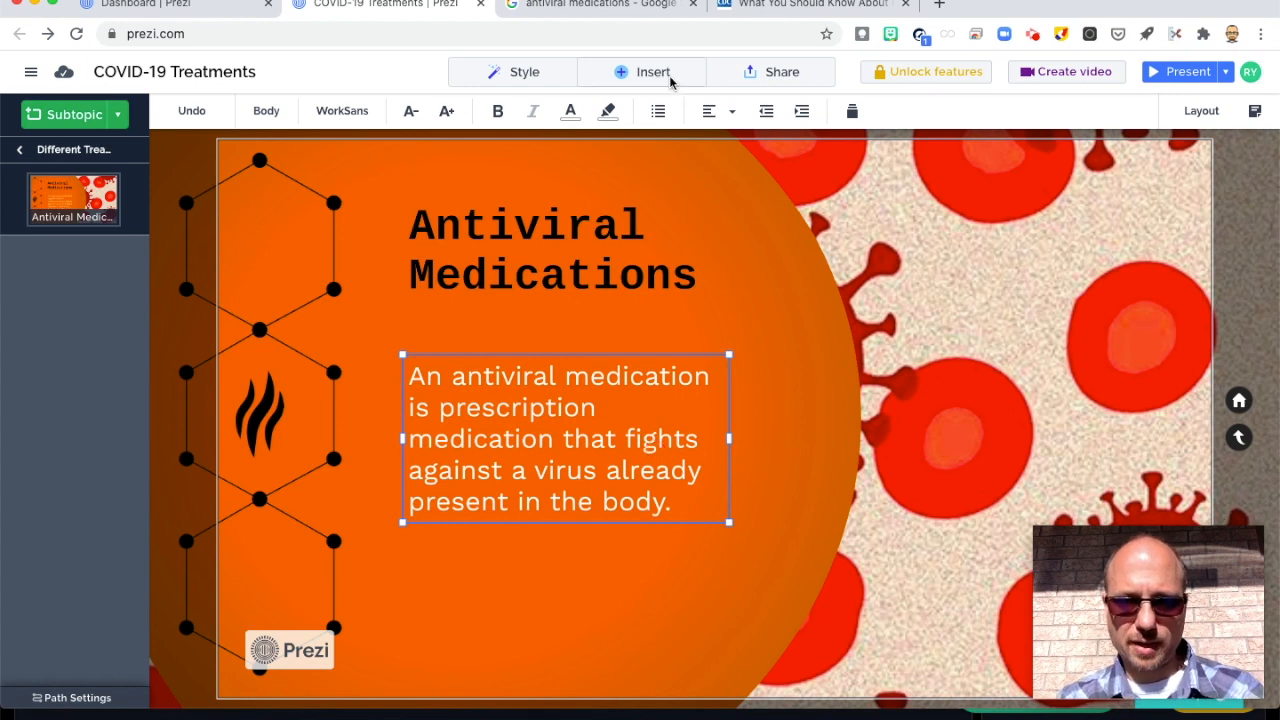
Step: Insert the image Antiviral-Drug-Remdesivir-Treat-COVID-19.jpg from the Downloads folder onto the slide
{"action": "left_click", "coordinate": [643, 77]}
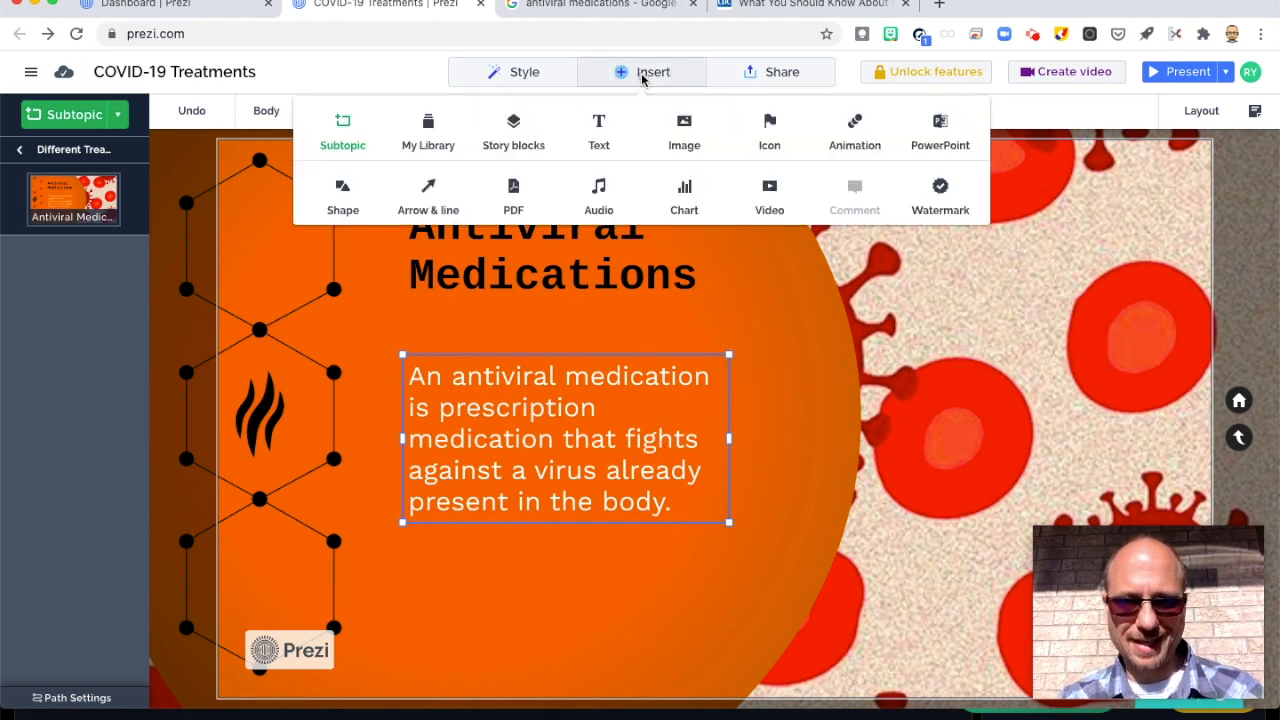
{"action": "left_click", "coordinate": [684, 128]}
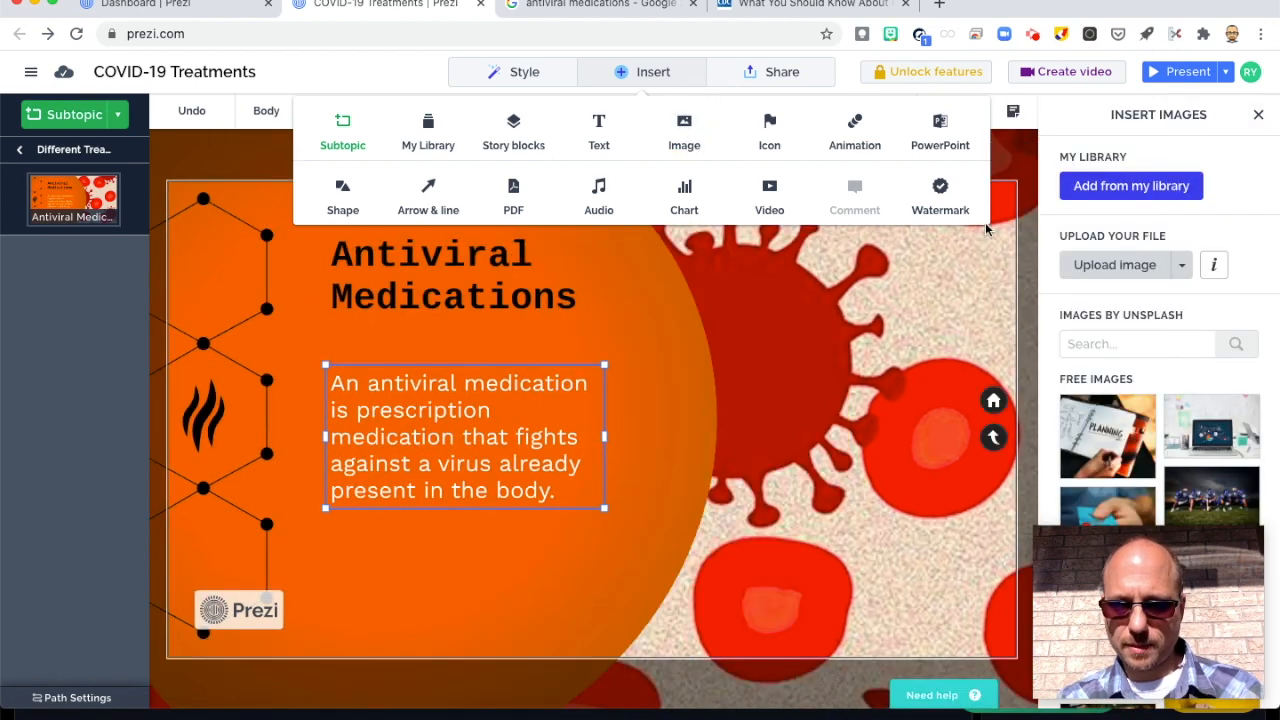
{"action": "left_click", "coordinate": [1122, 268]}
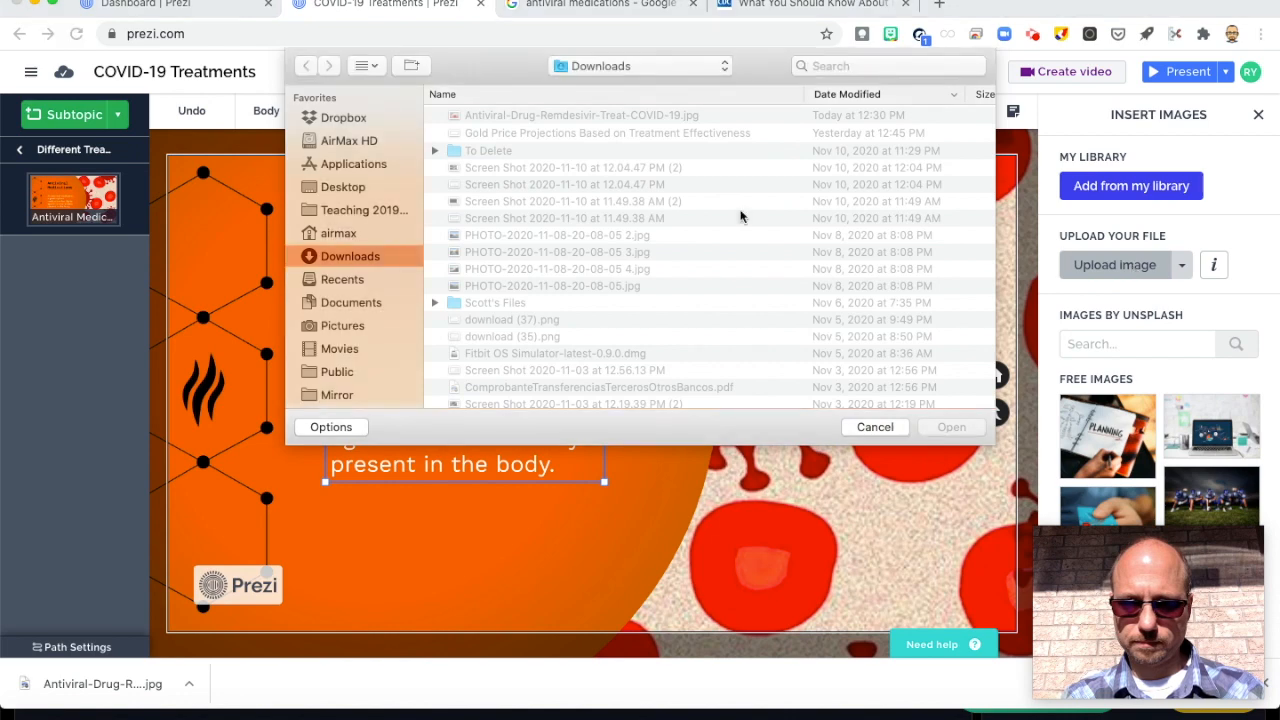
{"action": "left_click", "coordinate": [658, 116]}
{"action": "double_click", "coordinate": [658, 116]}
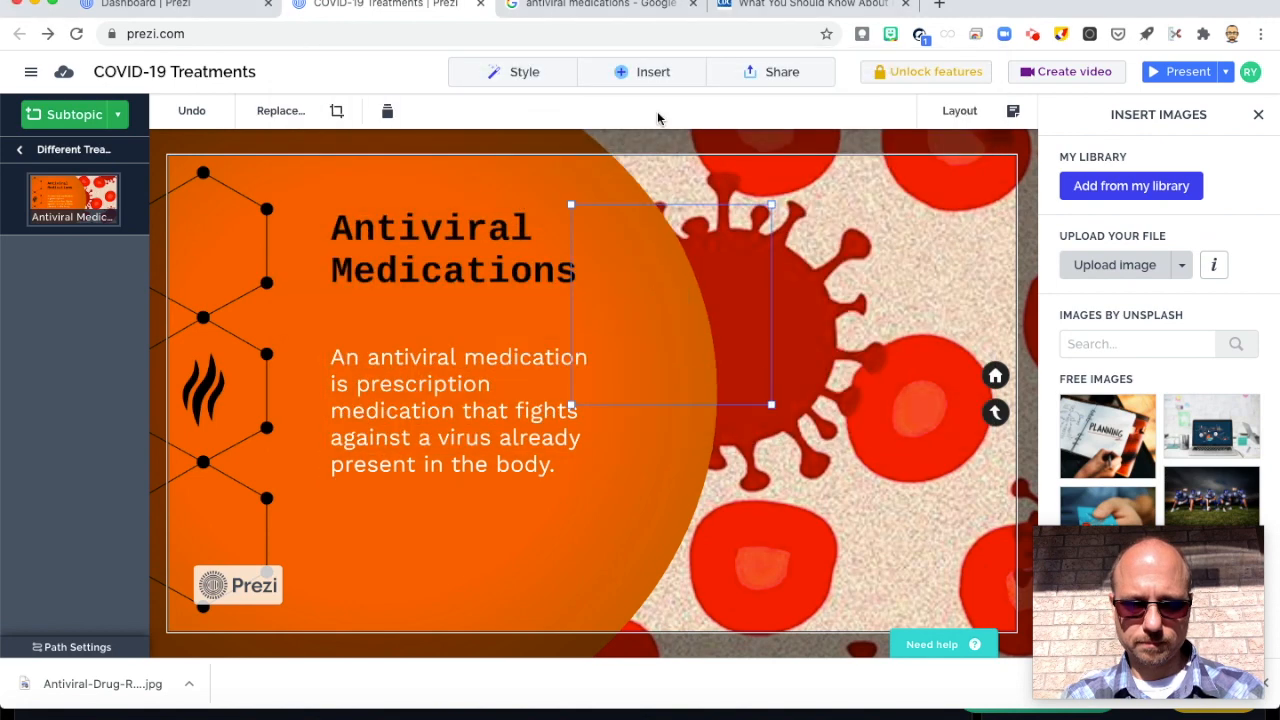
Step: Enlarge the Remdesivir image and position it beside the description, over the virus background
{"action": "left_click_drag", "start_coordinate": [645, 264], "coordinate": [748, 229]}
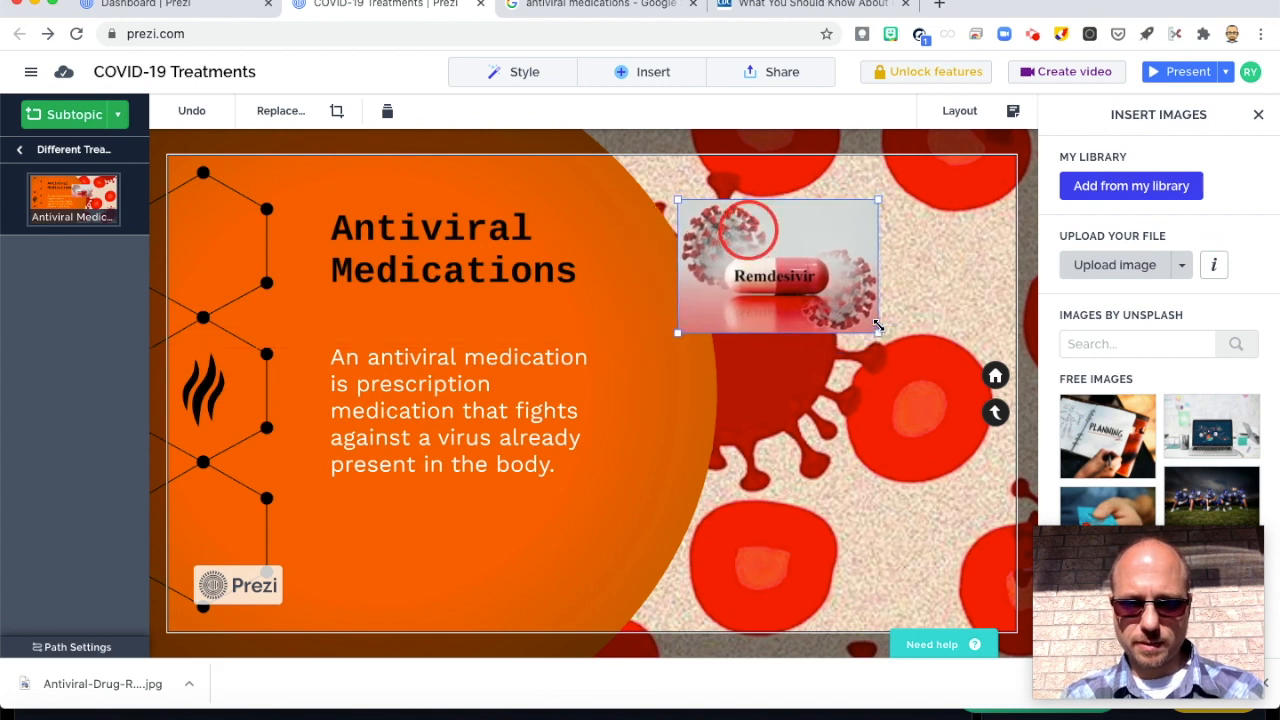
{"action": "left_click_drag", "start_coordinate": [877, 332], "coordinate": [941, 417]}
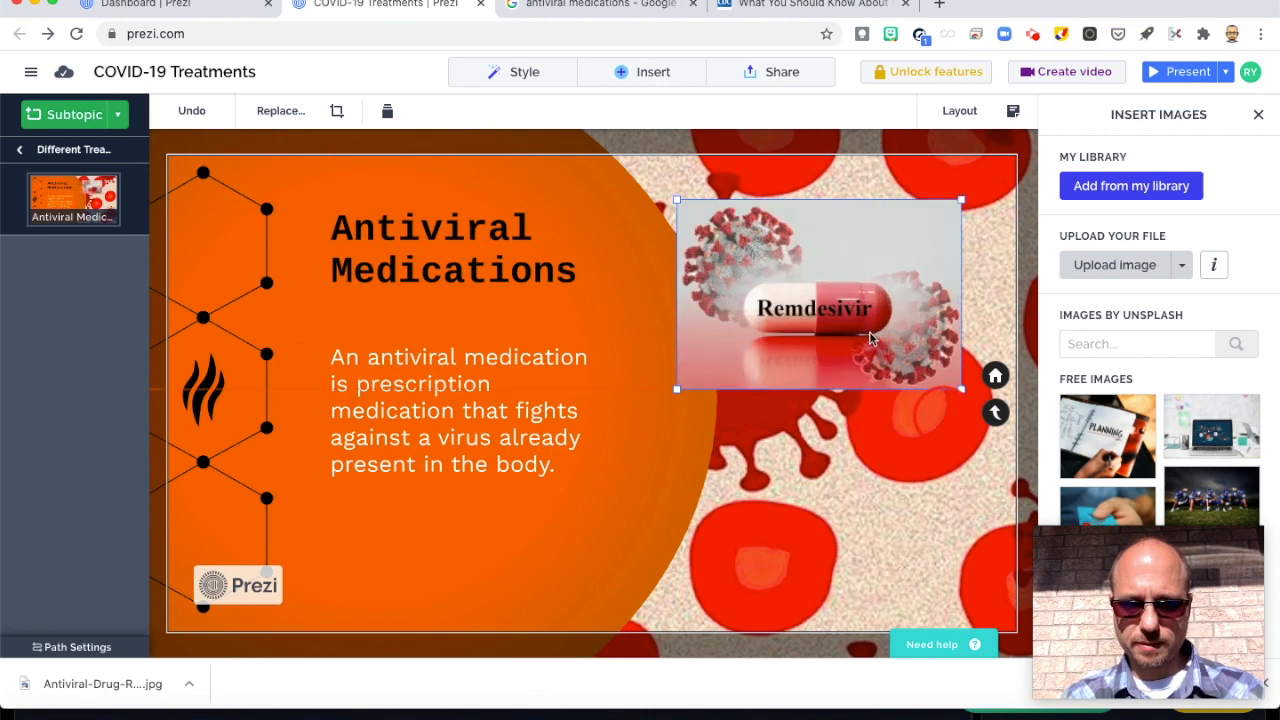
{"action": "left_click_drag", "start_coordinate": [822, 327], "coordinate": [809, 360]}
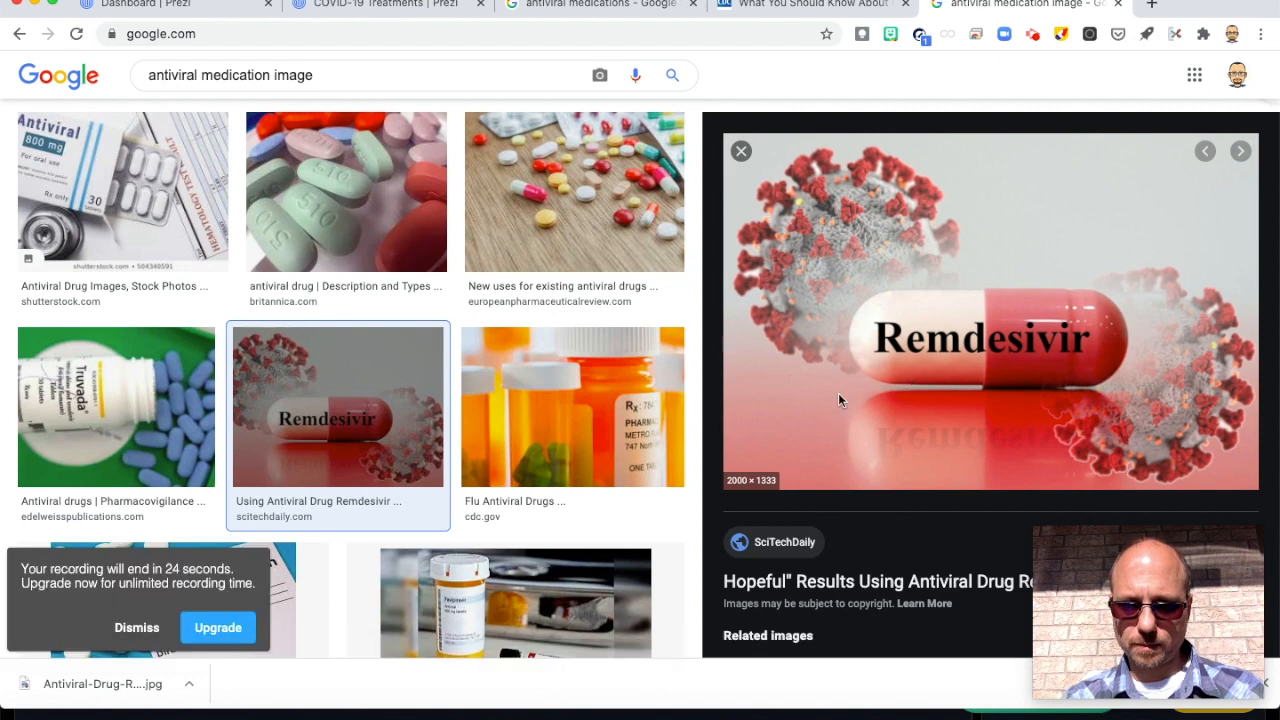
Step: Open the SciTechDaily article that the Remdesivir image comes from and copy its web address
{"action": "left_click", "coordinate": [838, 398]}
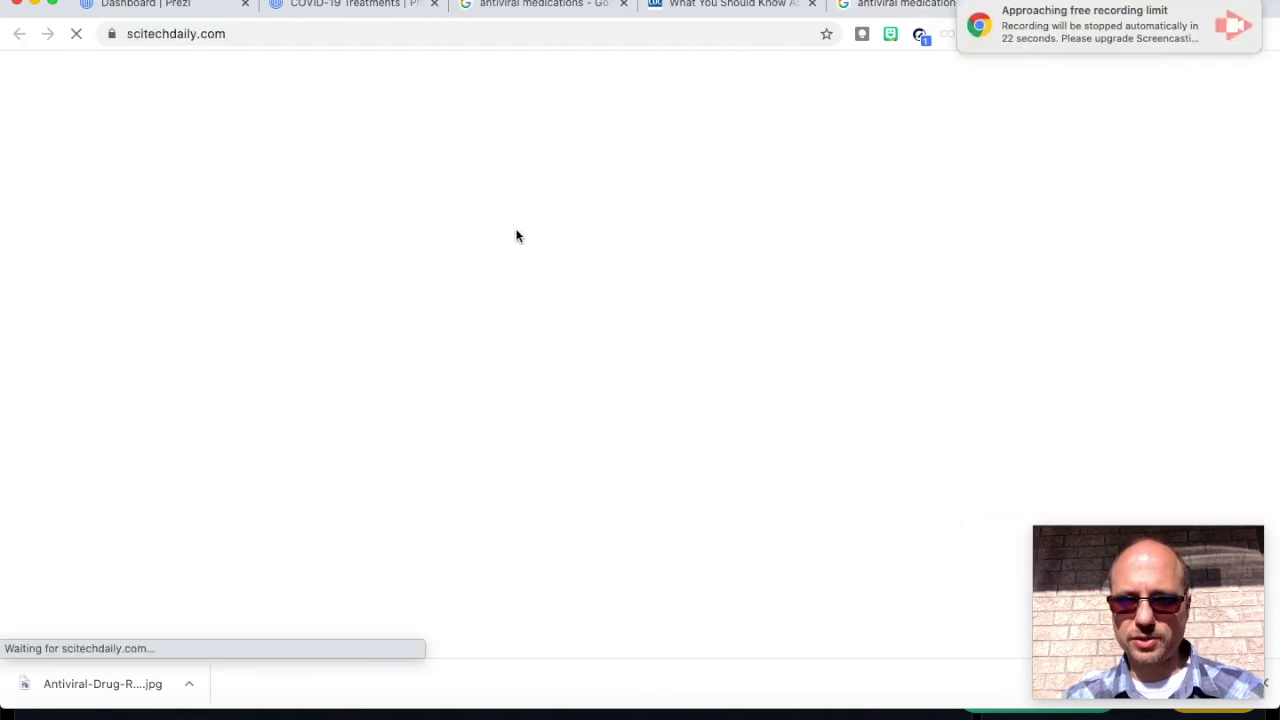
{"action": "scroll", "coordinate": [540, 270], "scroll_direction": "down", "scroll_amount": 3}
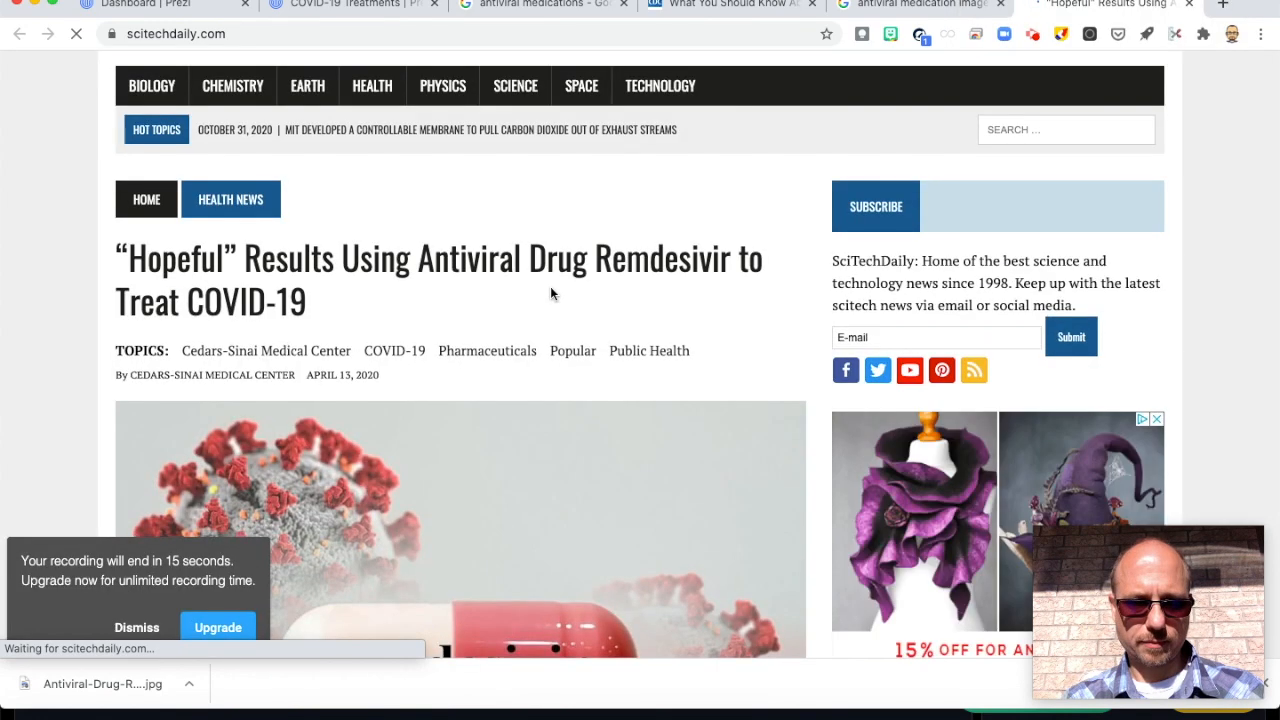
{"action": "scroll", "coordinate": [550, 286], "scroll_direction": "down", "scroll_amount": 1}
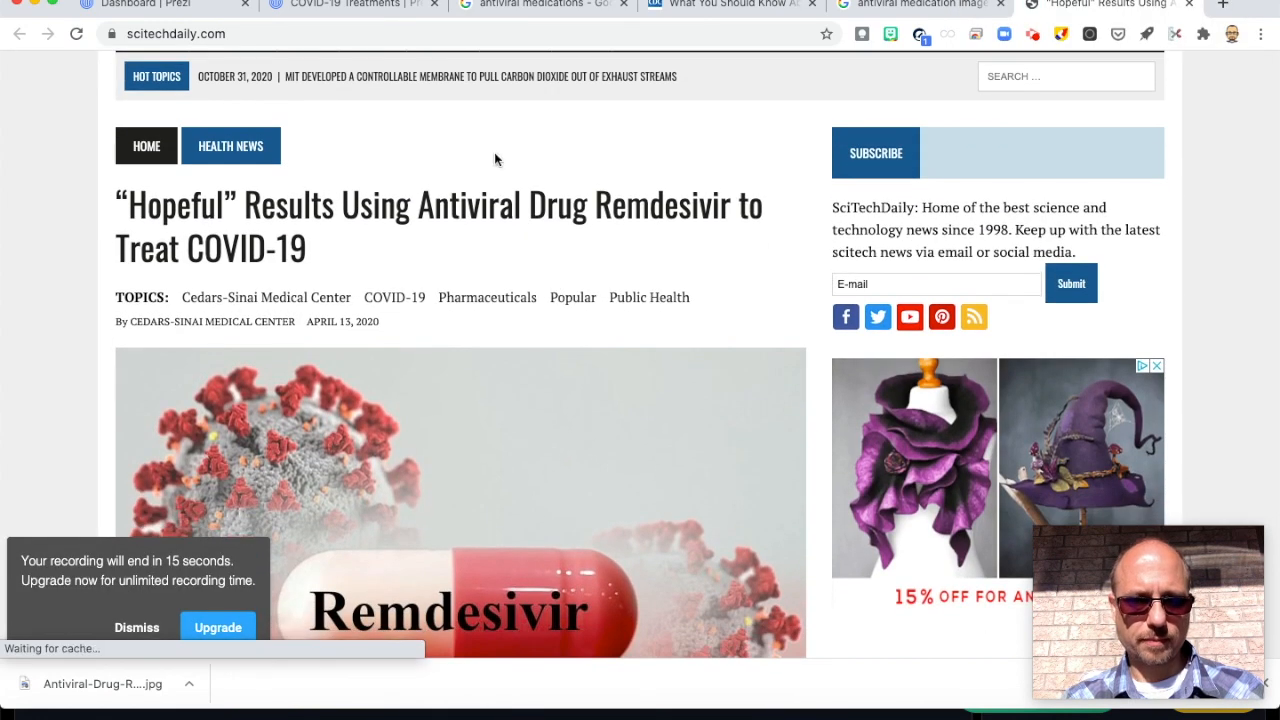
{"action": "left_click", "coordinate": [289, 36]}
{"action": "key", "text": "super+c"}
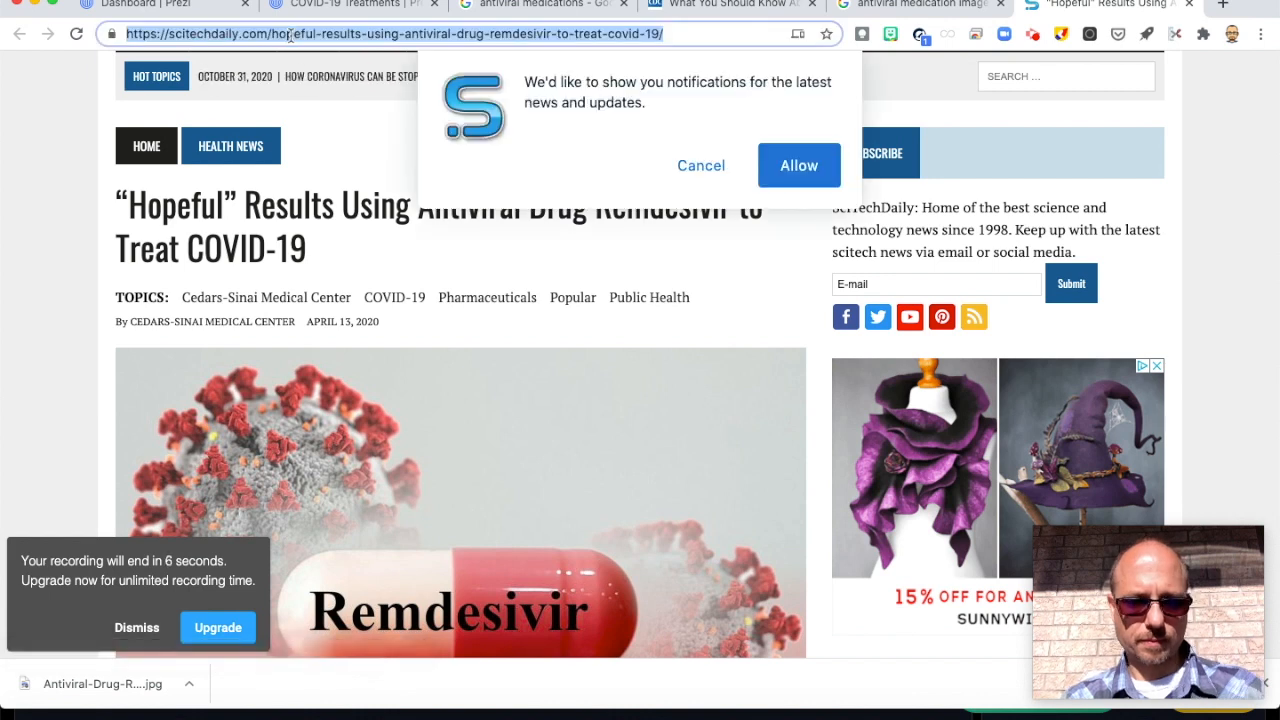
Step: Return to the COVID-19 Treatments presentation and add a text box containing the copied SciTechDaily address to the Antiviral Medications slide
{"action": "left_click", "coordinate": [352, 4]}
{"action": "left_click", "coordinate": [650, 72]}
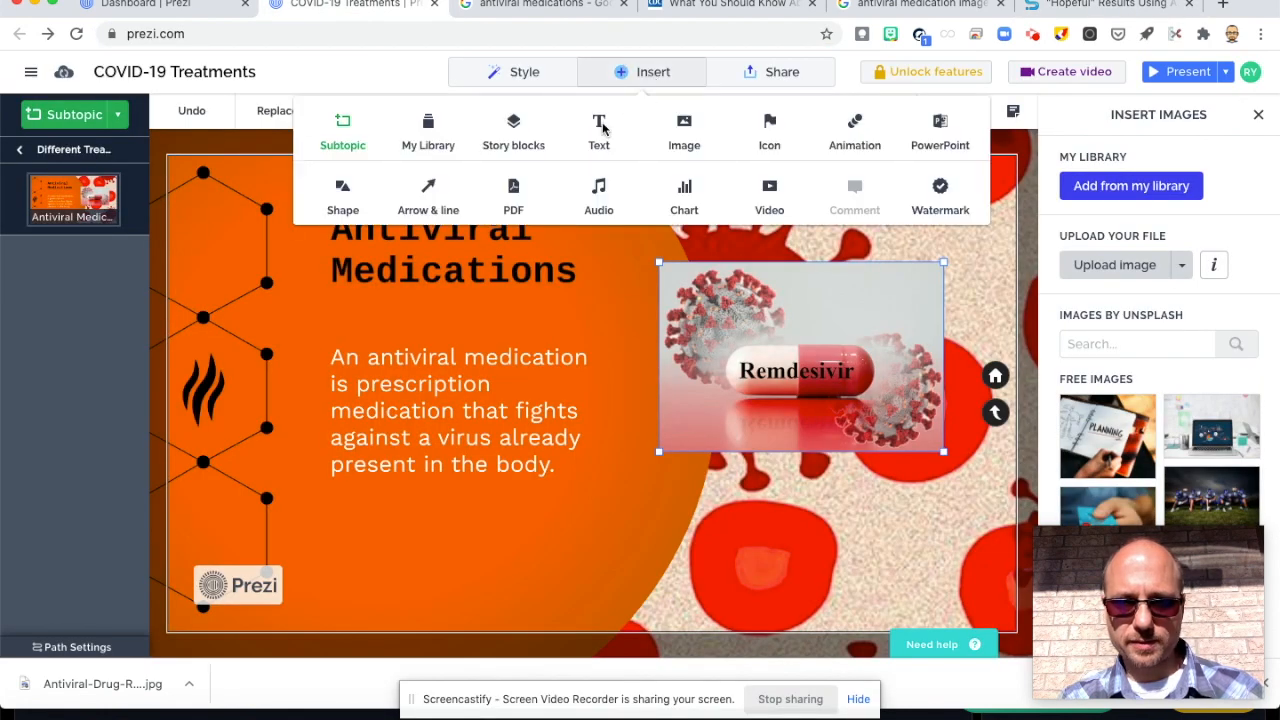
{"action": "left_click", "coordinate": [603, 127]}
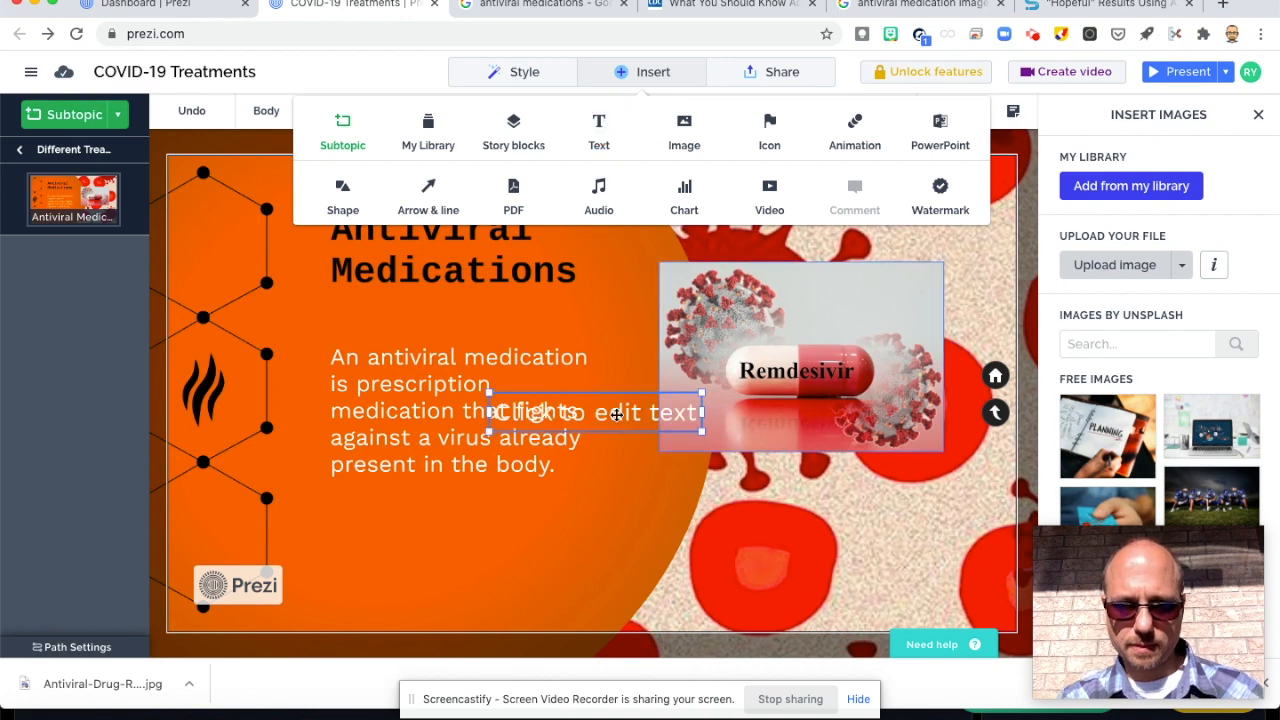
{"action": "left_click", "coordinate": [616, 413]}
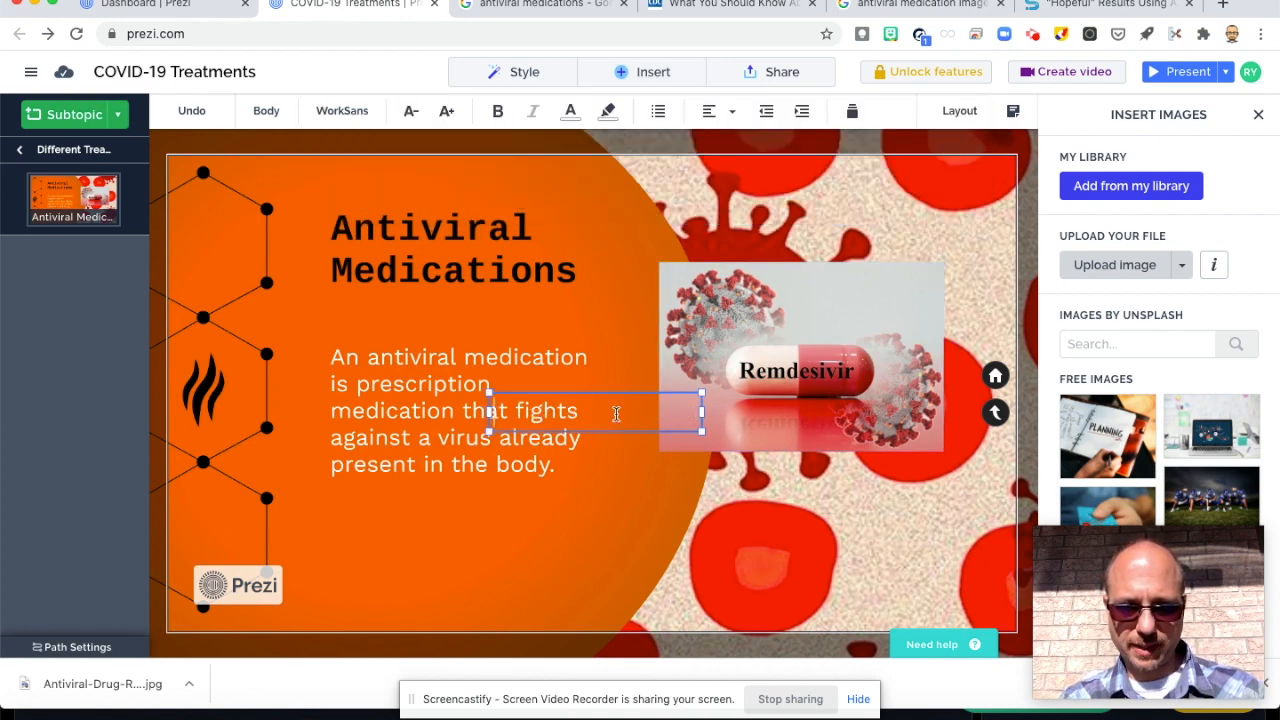
{"action": "key", "text": "super+v"}
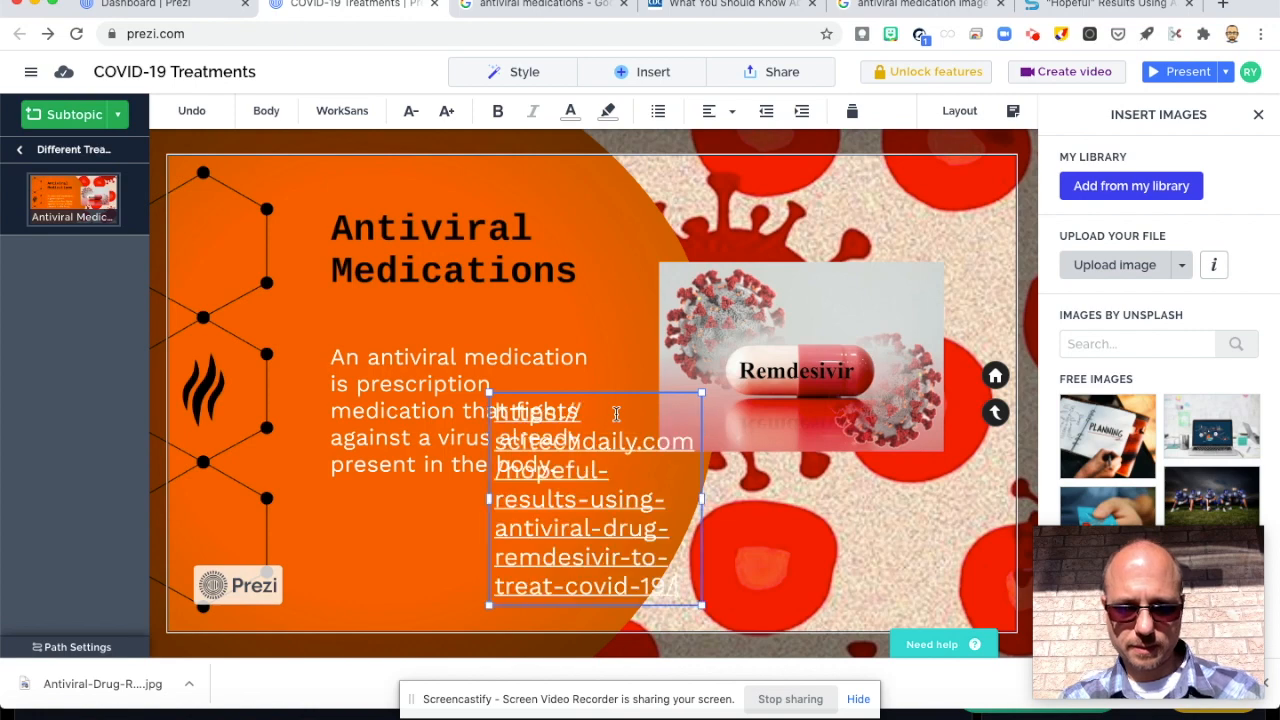
Step: Widen the SciTechDaily address text box and reduce its font size until the address fits on one line
{"action": "left_click_drag", "start_coordinate": [702, 498], "coordinate": [973, 484]}
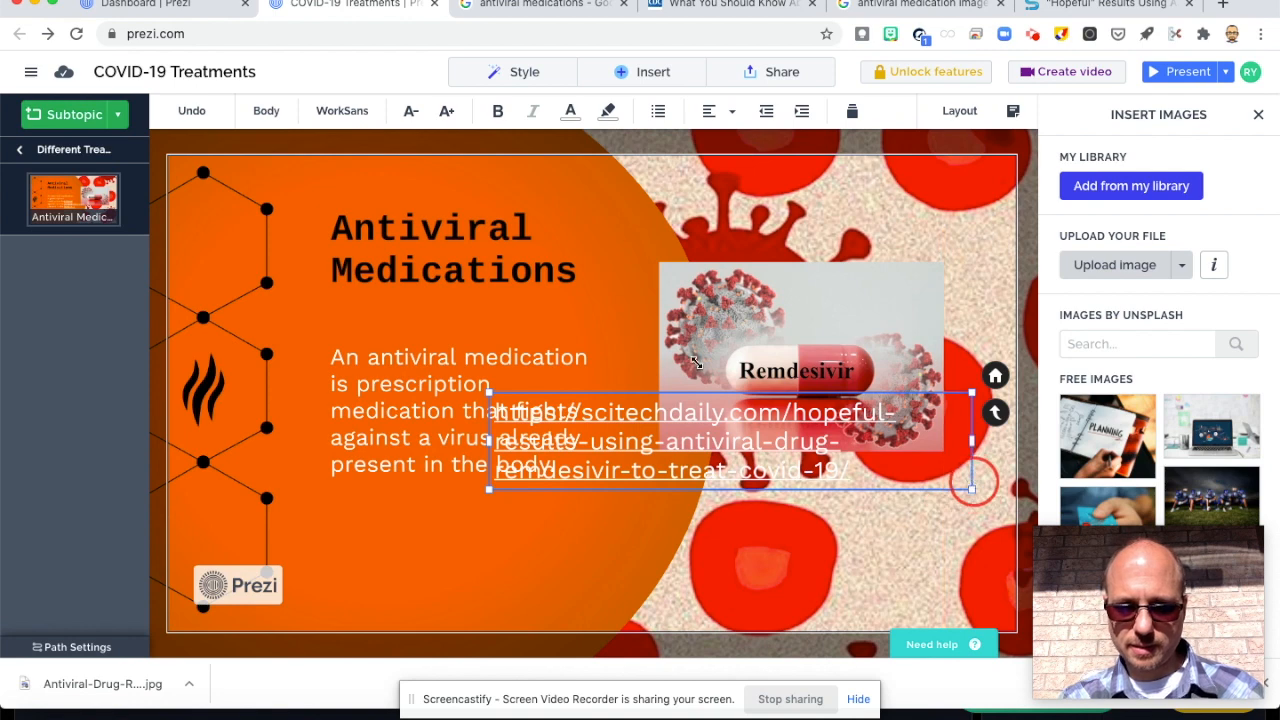
{"action": "left_click", "coordinate": [410, 113]}
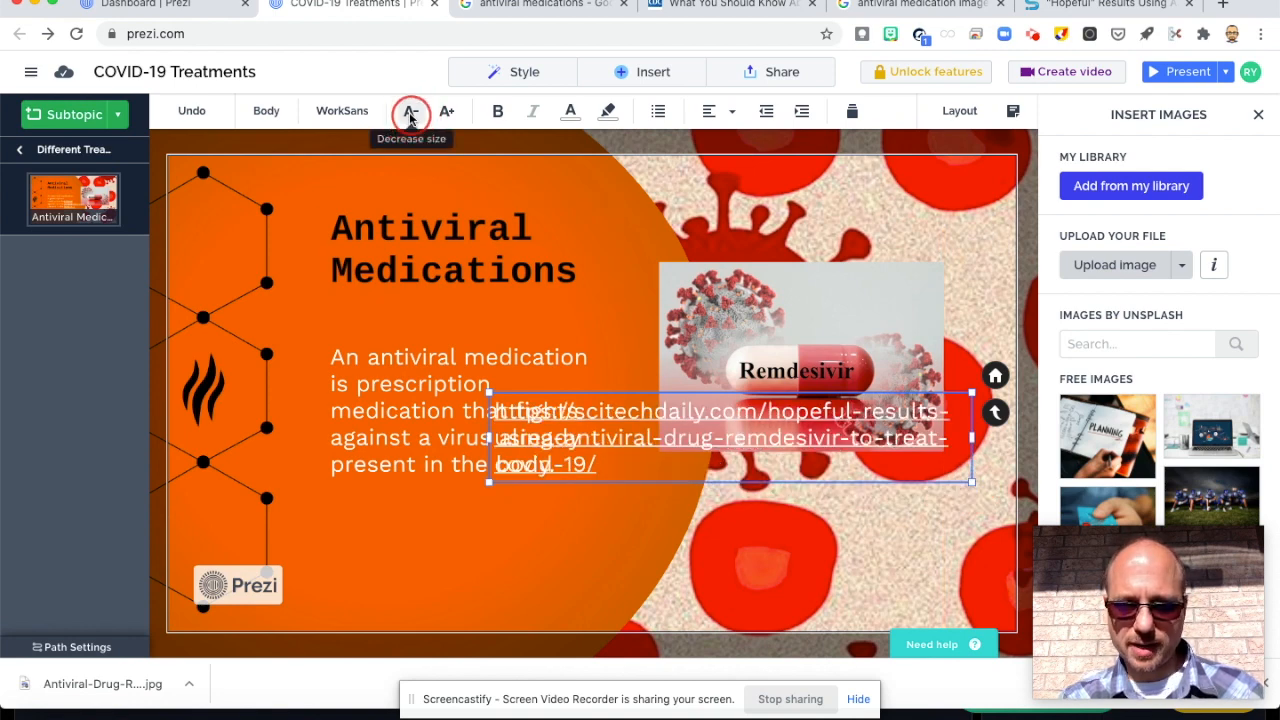
{"action": "left_click", "coordinate": [410, 113]}
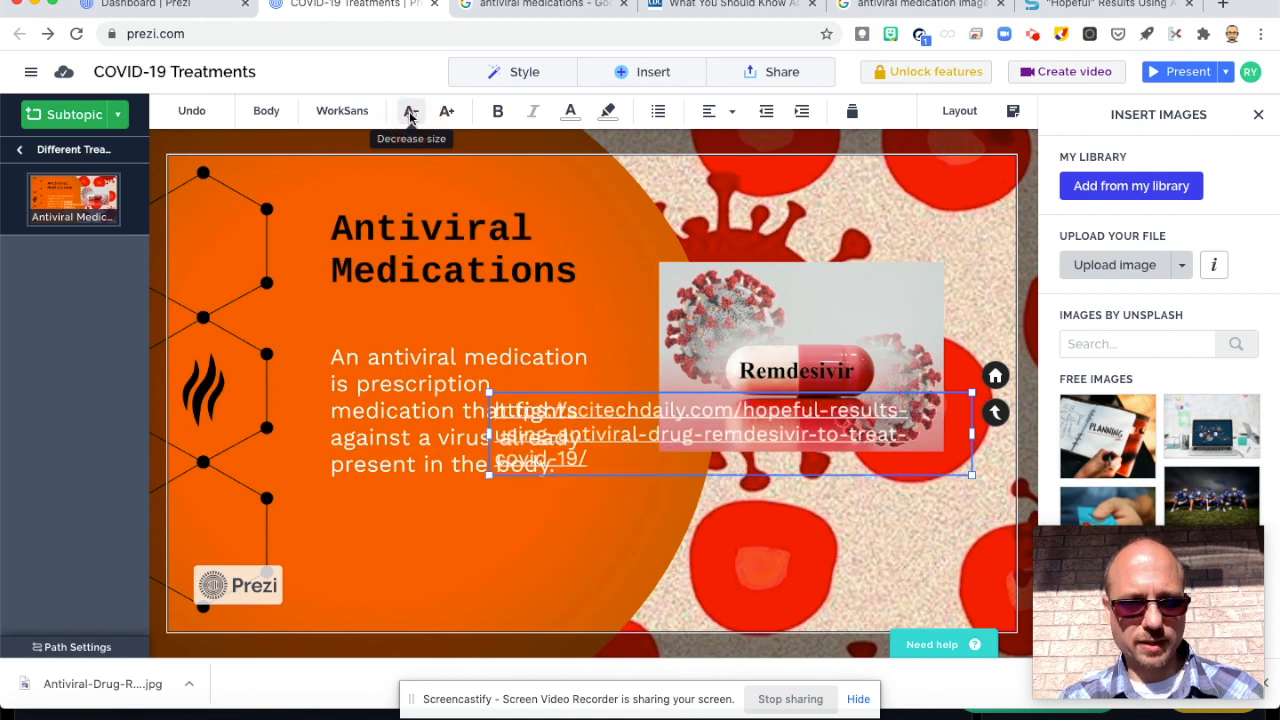
{"action": "left_click", "coordinate": [410, 113]}
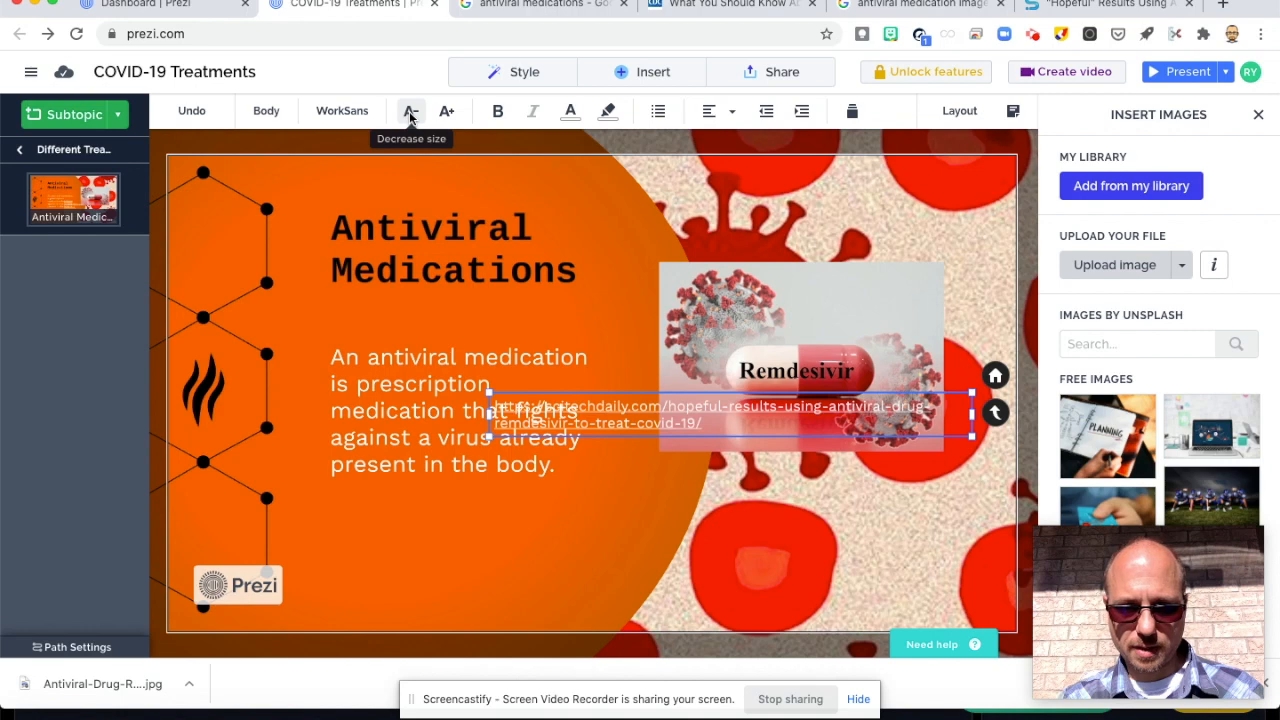
{"action": "left_click", "coordinate": [410, 113]}
{"action": "left_click", "coordinate": [410, 113]}
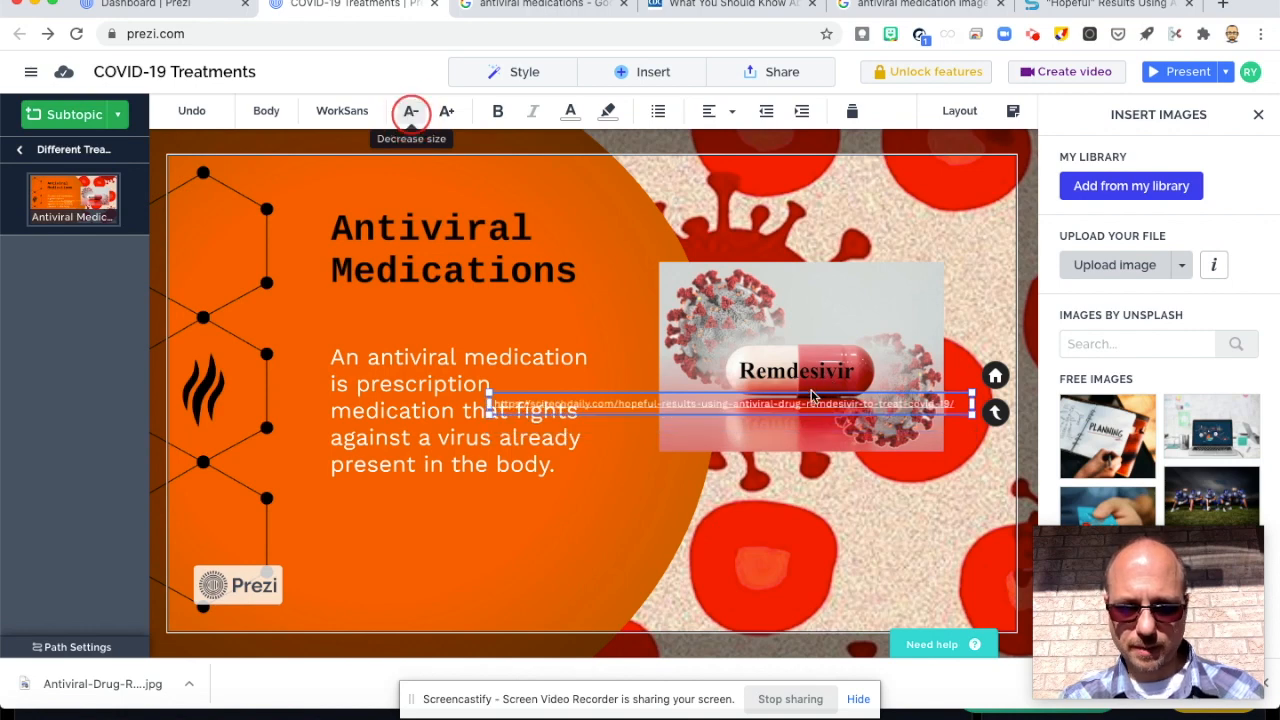
Step: Place the address text directly below the Remdesivir image and narrow its box to about the image's width
{"action": "left_click_drag", "start_coordinate": [826, 403], "coordinate": [880, 472]}
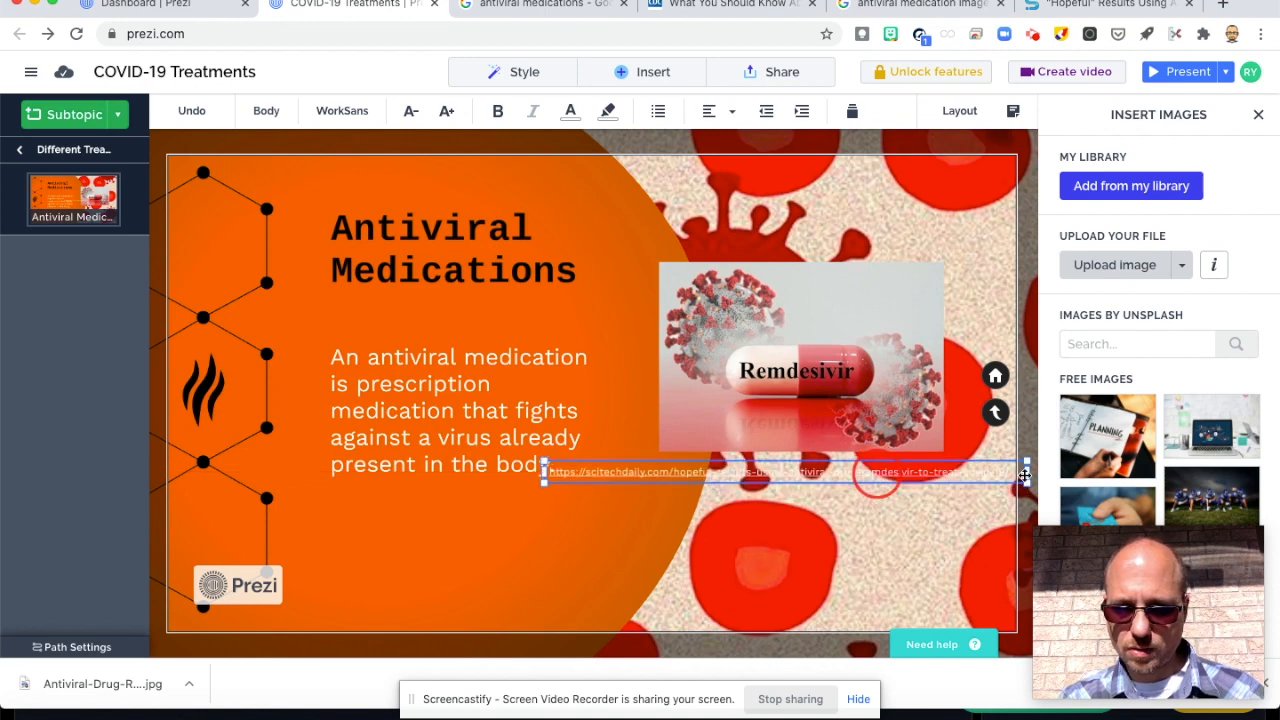
{"action": "left_click_drag", "start_coordinate": [1025, 474], "coordinate": [836, 477]}
{"action": "left_click_drag", "start_coordinate": [716, 478], "coordinate": [800, 468]}
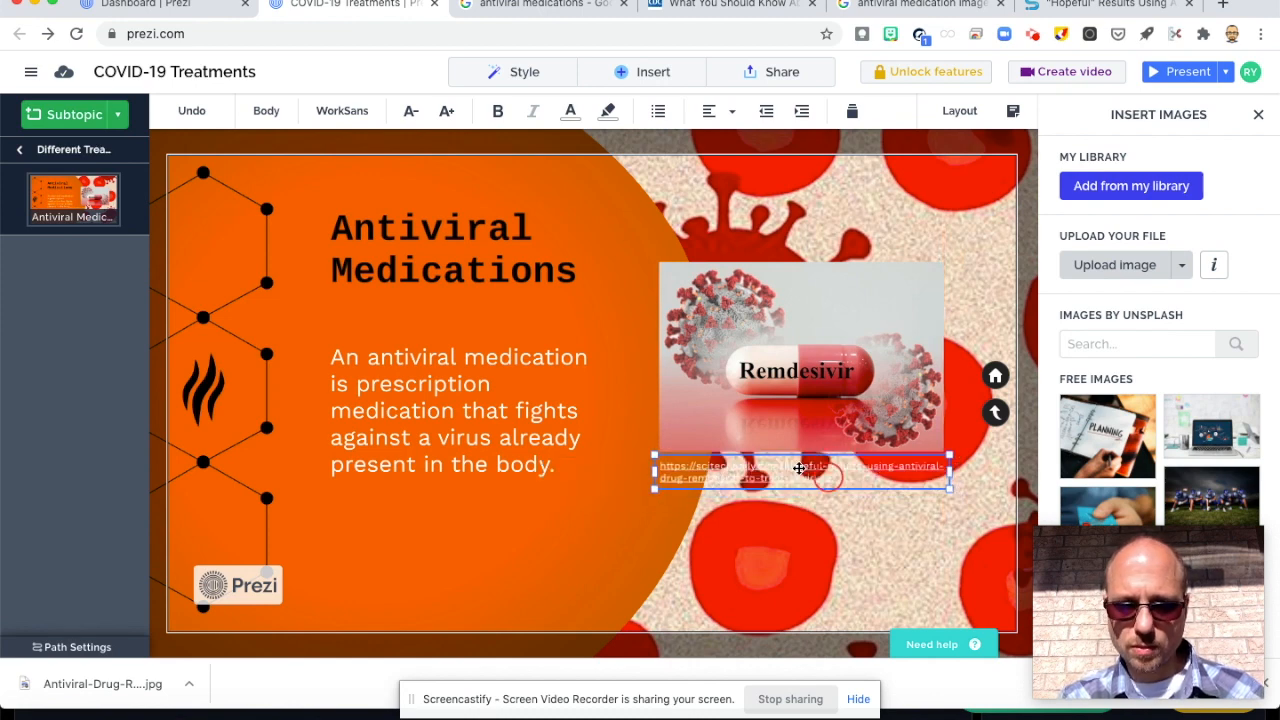
Step: Put "Image Source:" before the address, widen the box to keep two lines, and leave a small gap below the image
{"action": "left_click", "coordinate": [898, 481]}
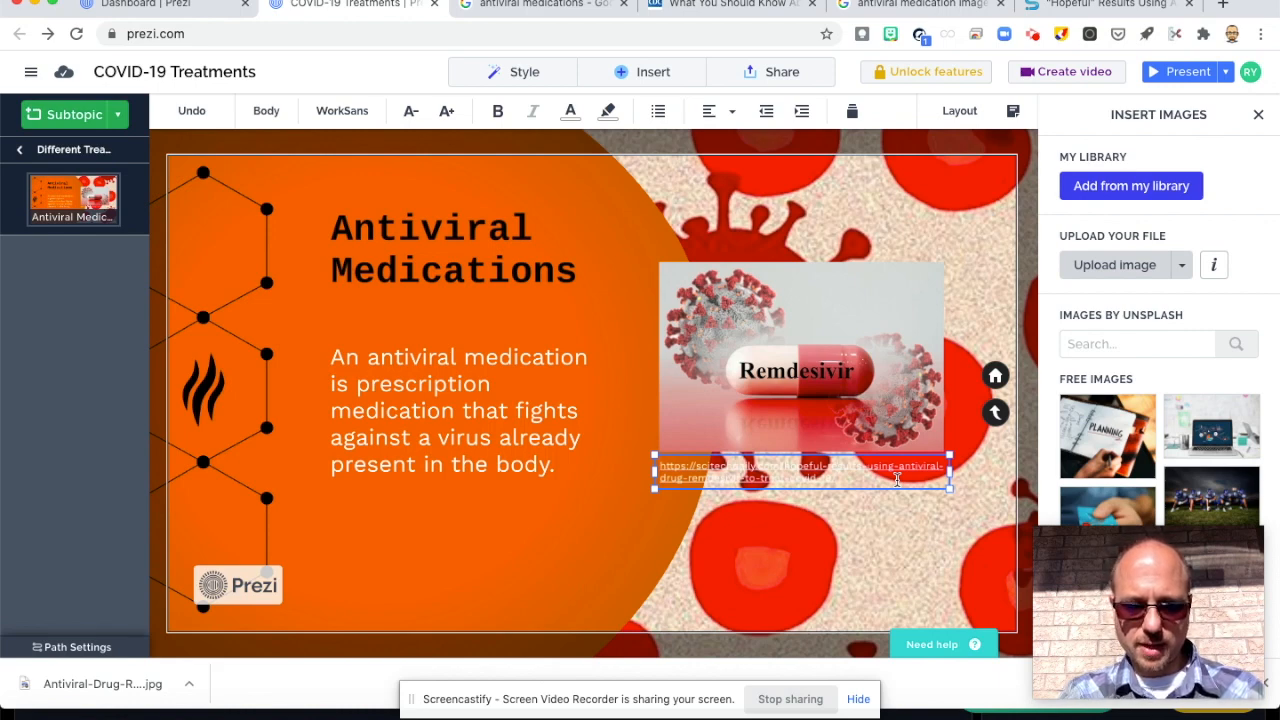
{"action": "type", "text": "("}
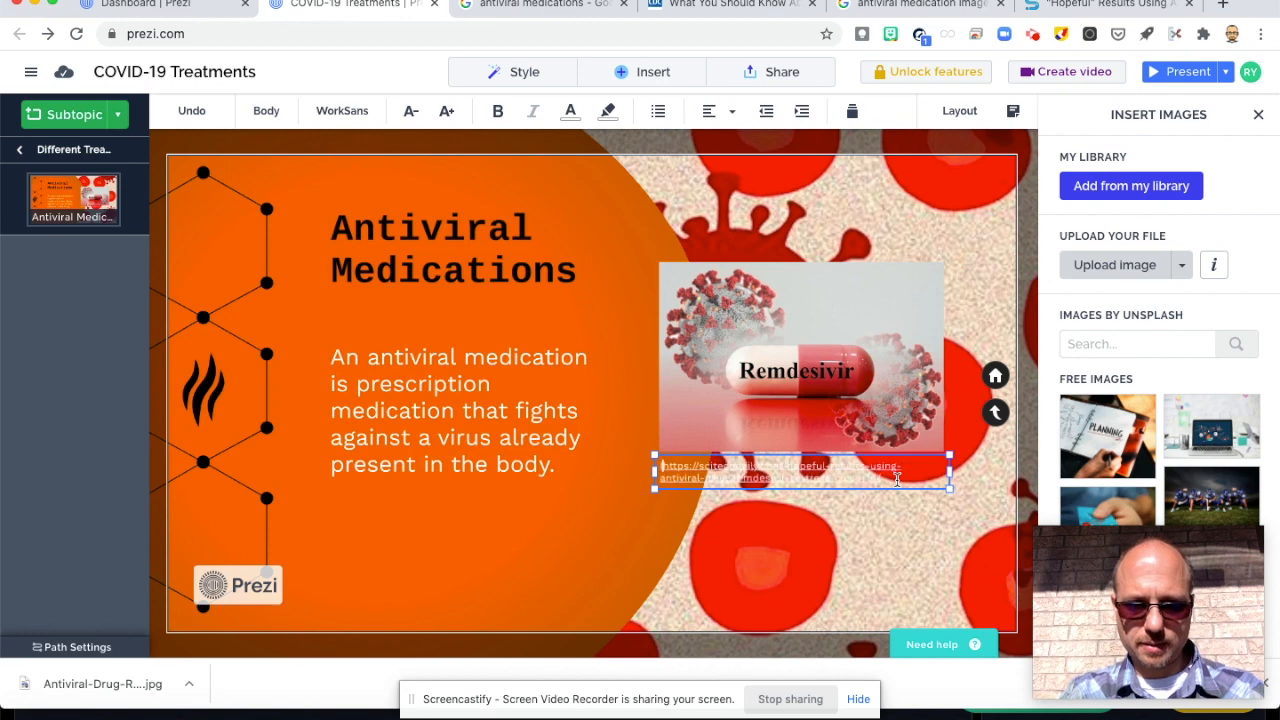
{"action": "type", "text": "mage Source: "}
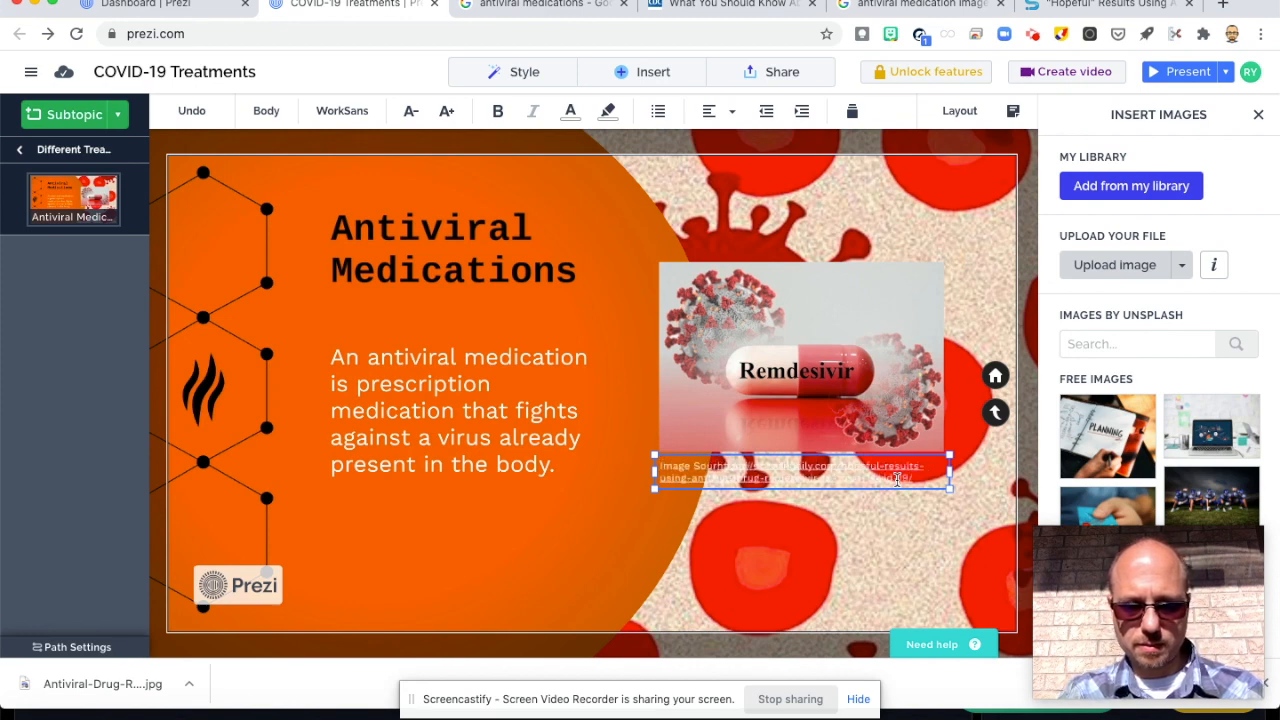
{"action": "type", "text": "ce:"}
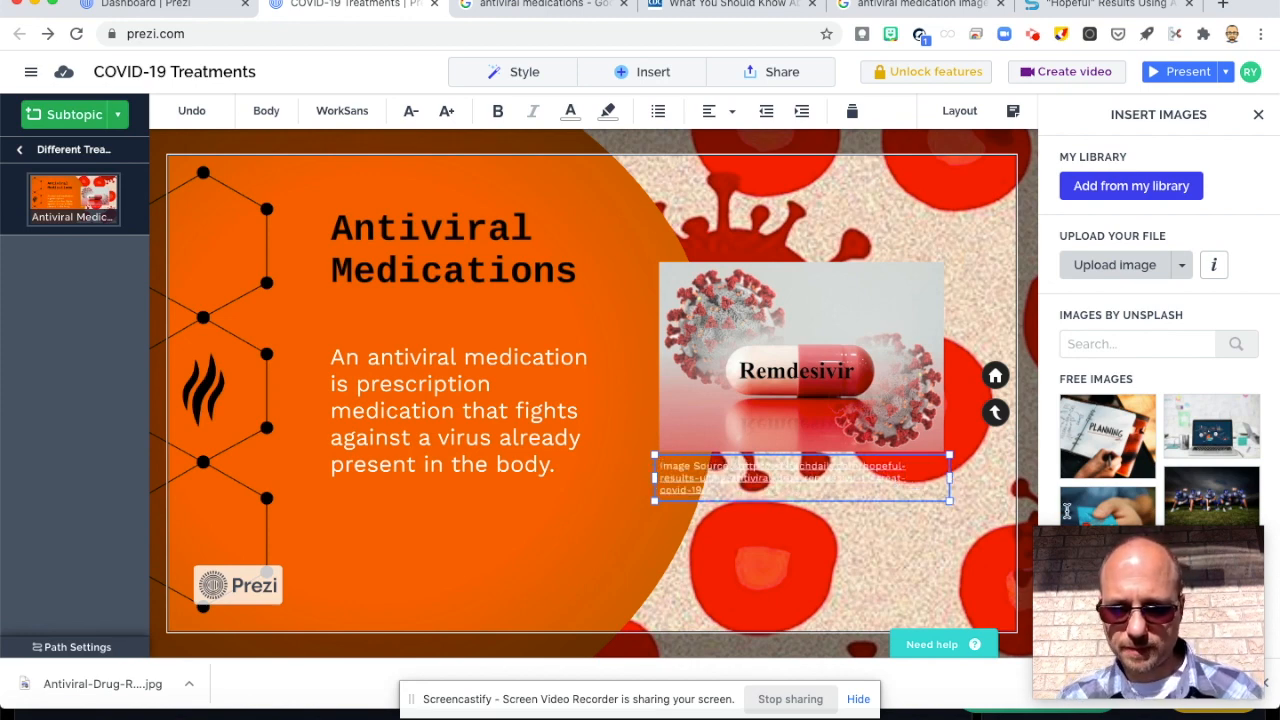
{"action": "left_click_drag", "start_coordinate": [948, 479], "coordinate": [952, 479]}
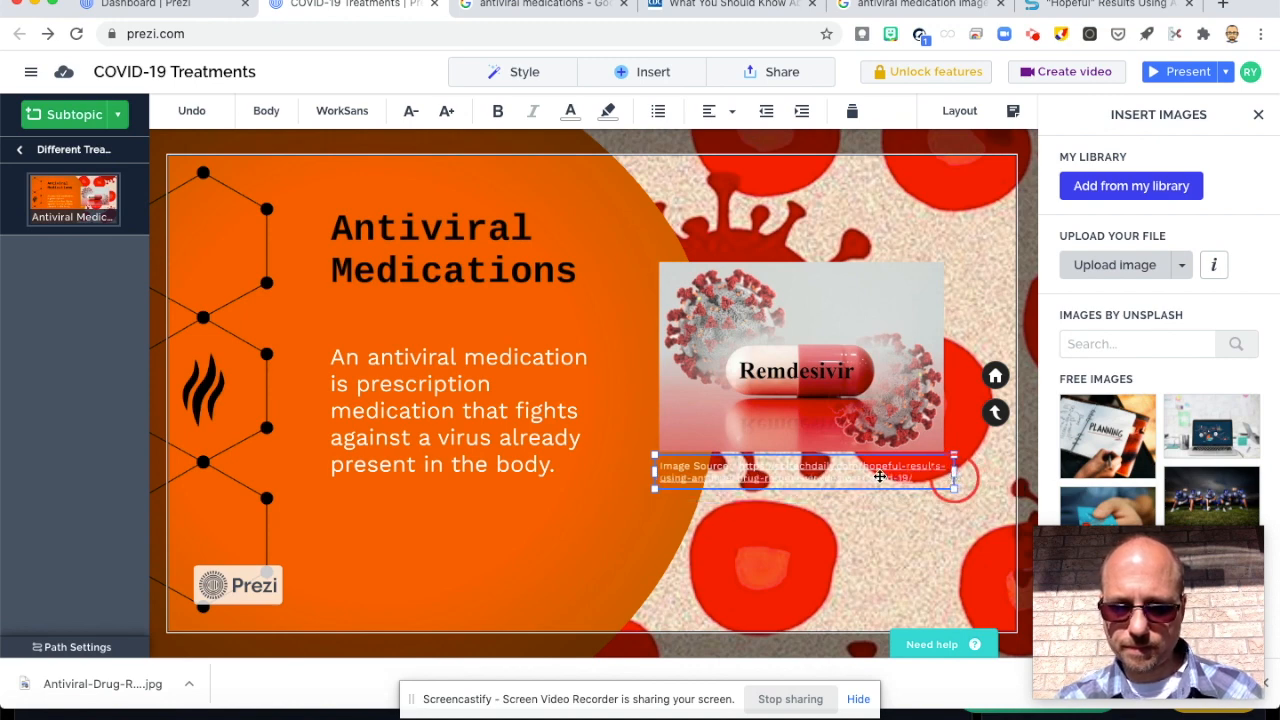
{"action": "left_click_drag", "start_coordinate": [868, 479], "coordinate": [882, 481]}
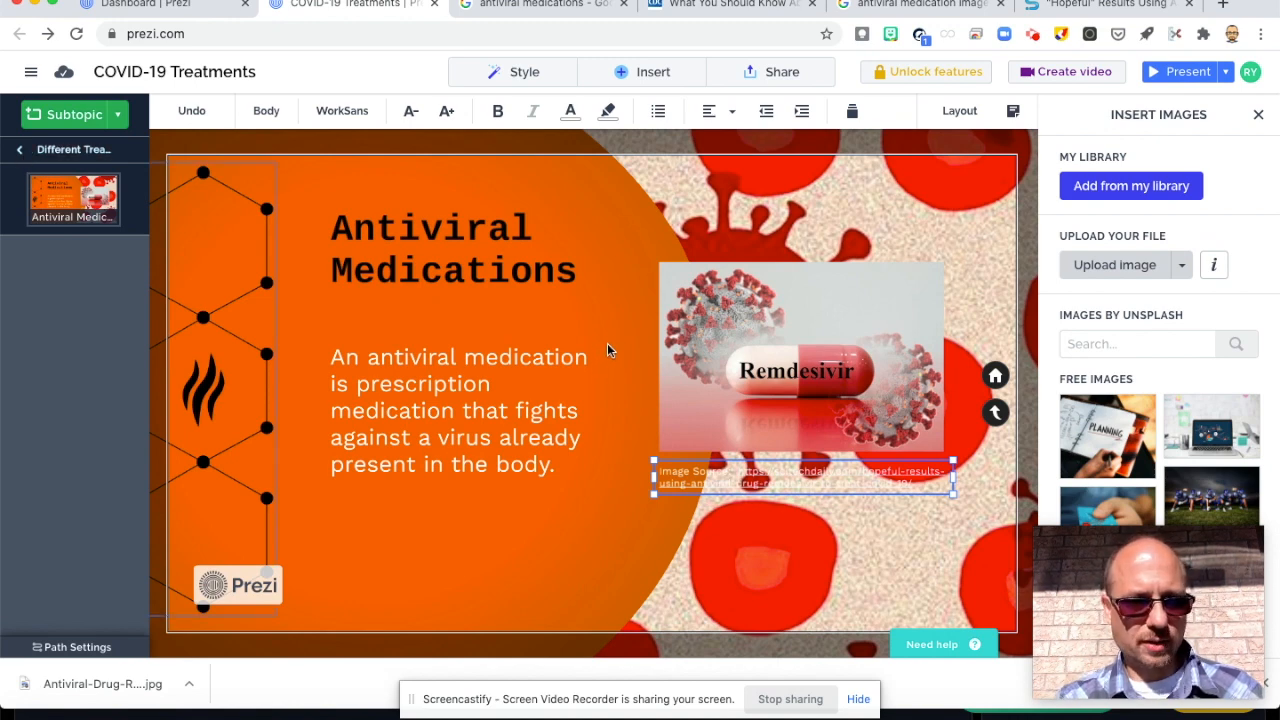
Step: Go back to the presentation's overview and add a text box reading "Image Source:"
{"action": "left_click", "coordinate": [21, 152]}
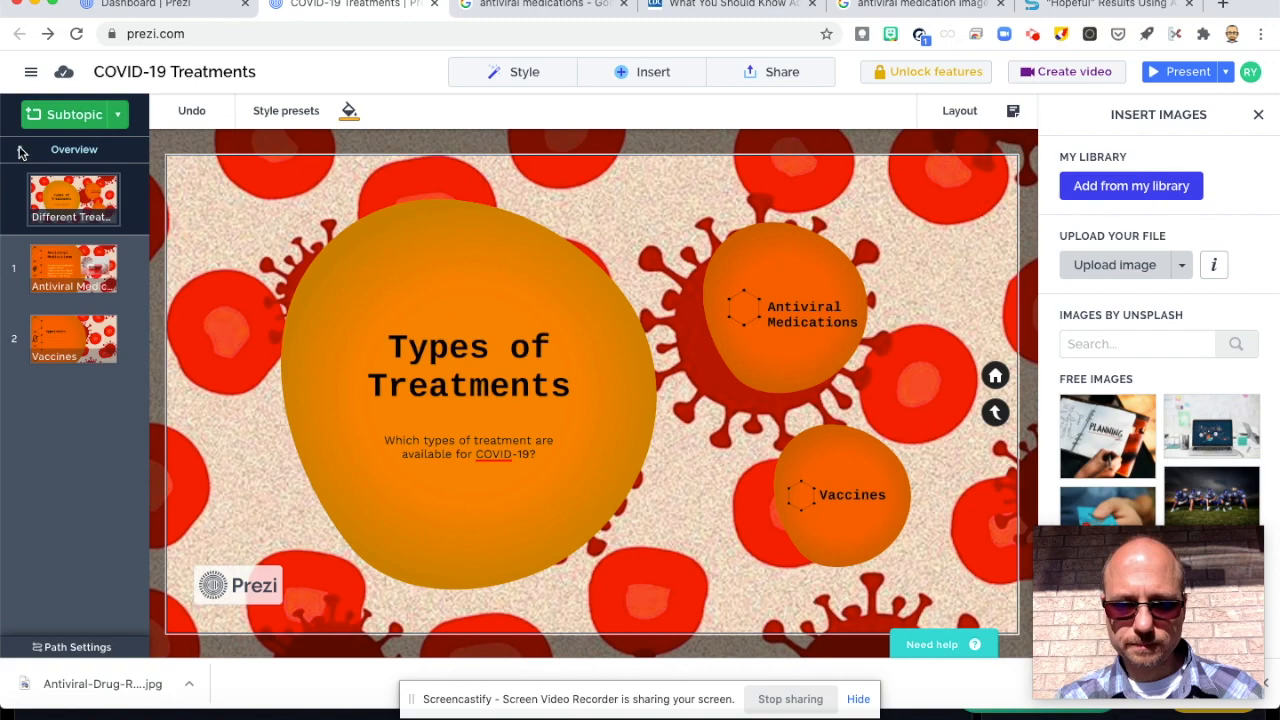
{"action": "left_click", "coordinate": [21, 152]}
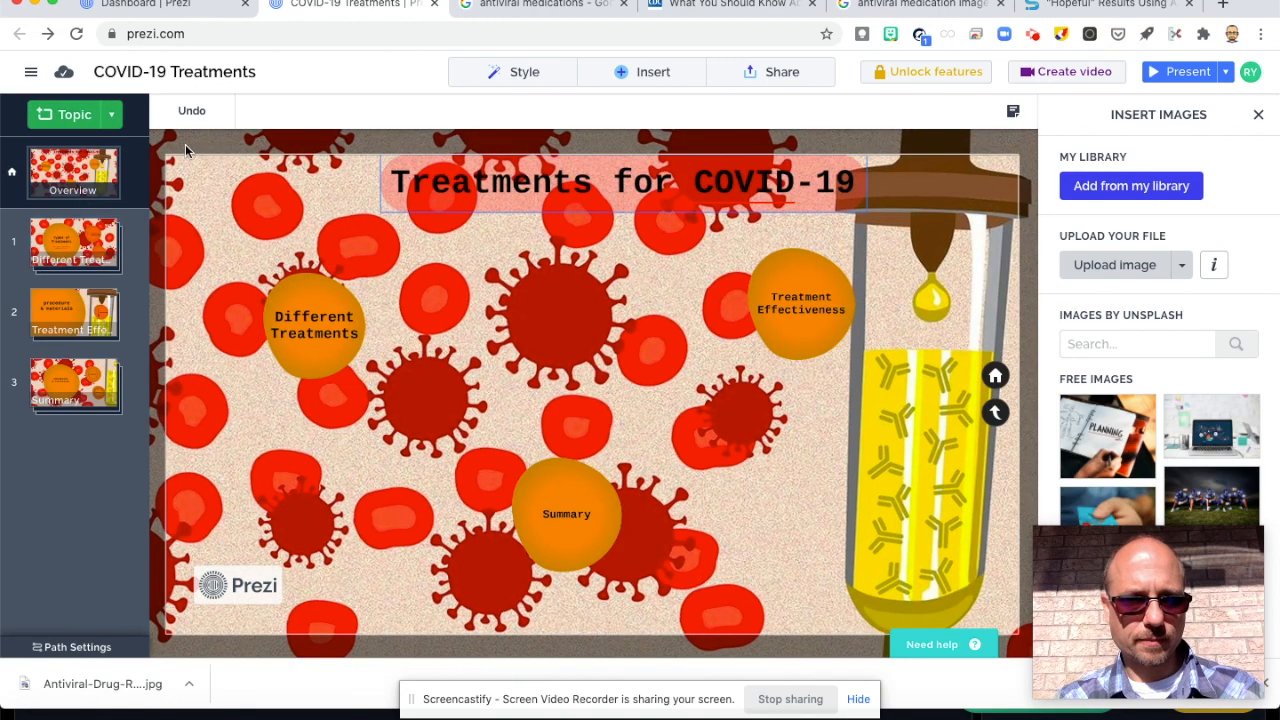
{"action": "left_click", "coordinate": [637, 74]}
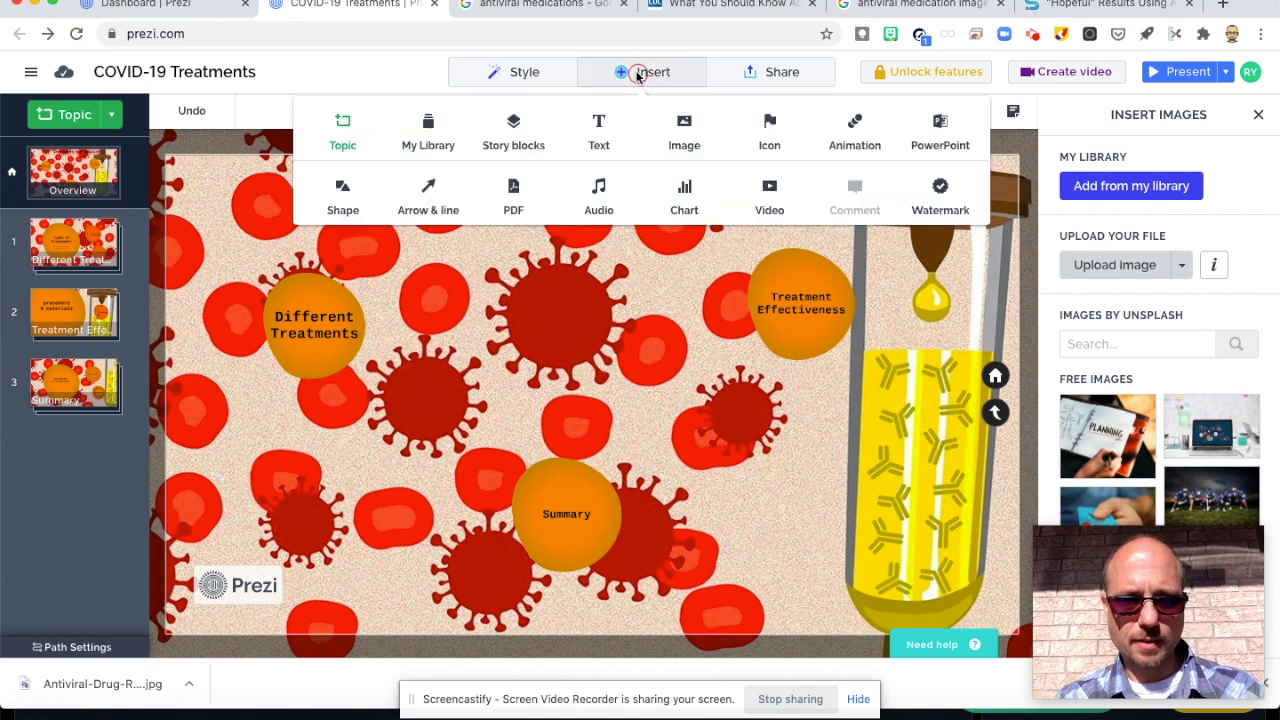
{"action": "left_click", "coordinate": [605, 130]}
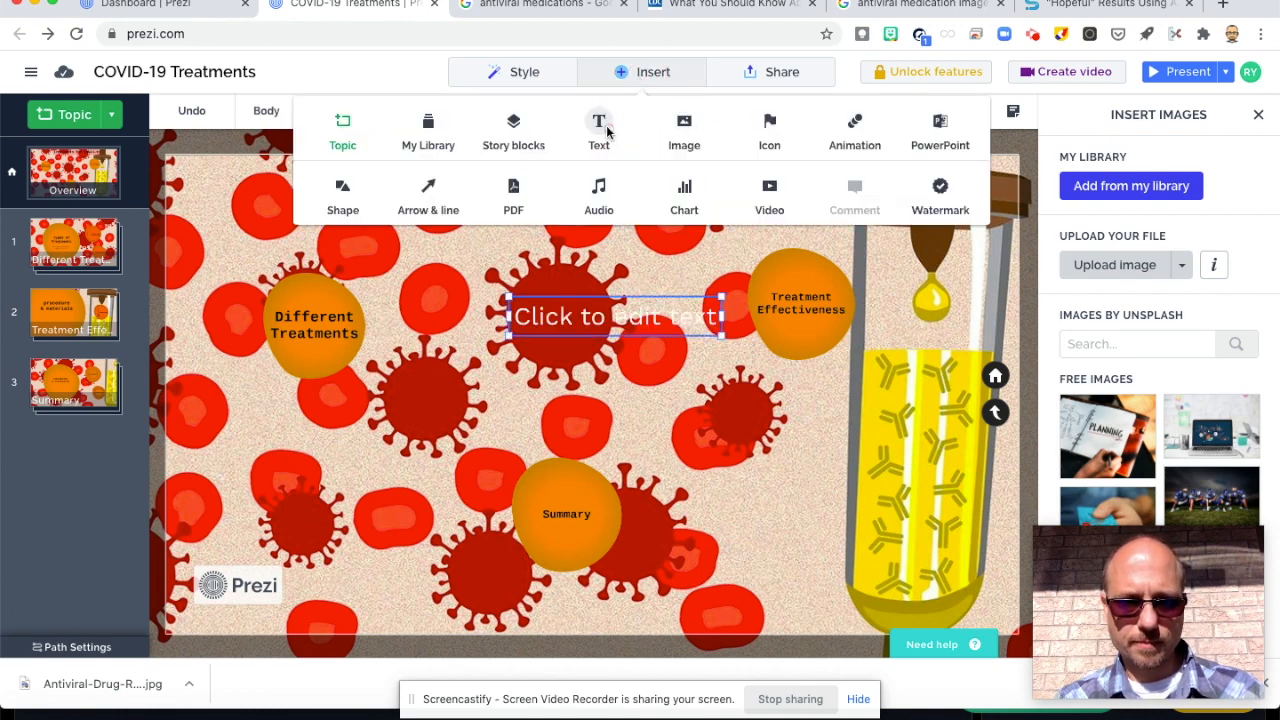
{"action": "left_click", "coordinate": [669, 315]}
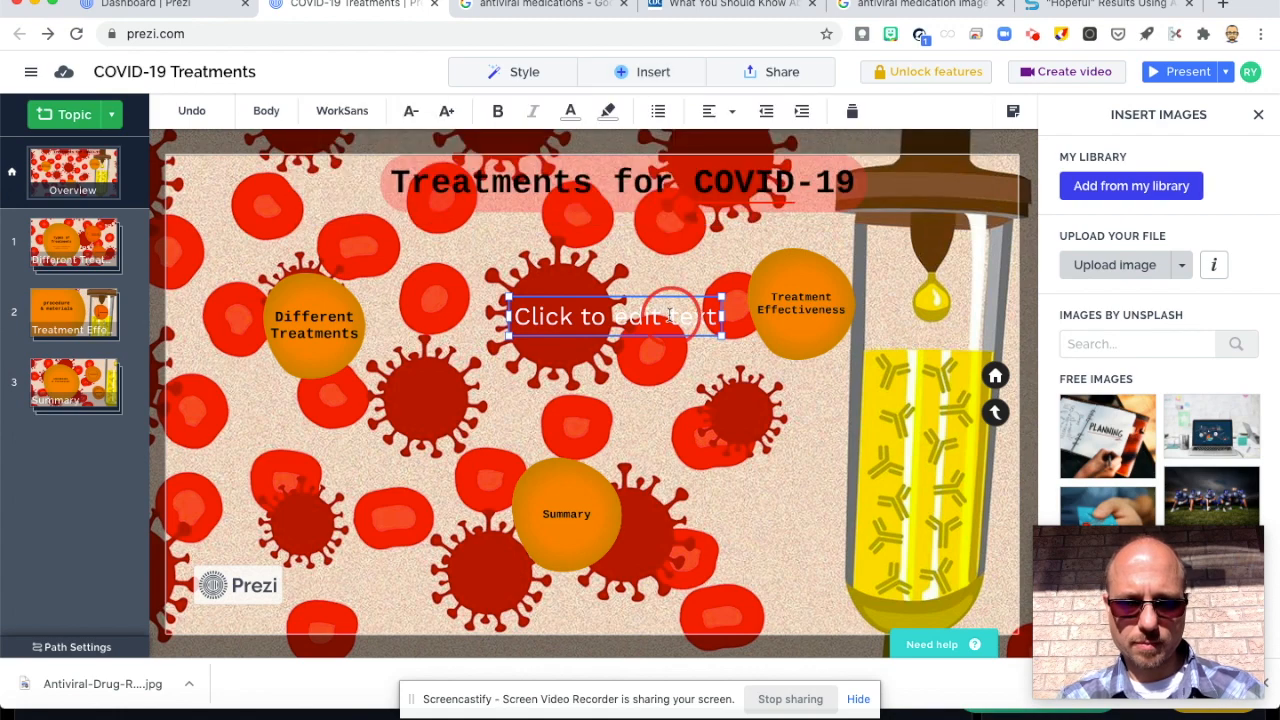
{"action": "type", "text": "Image "}
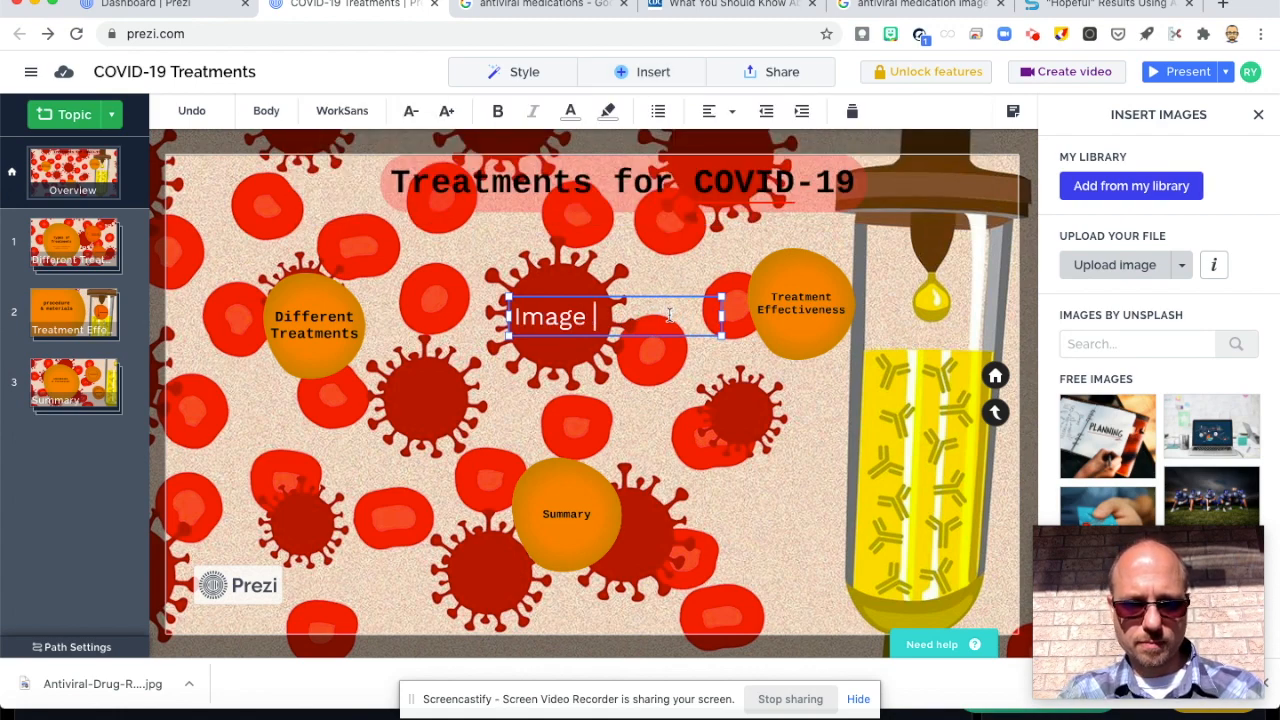
{"action": "type", "text": "Source"}
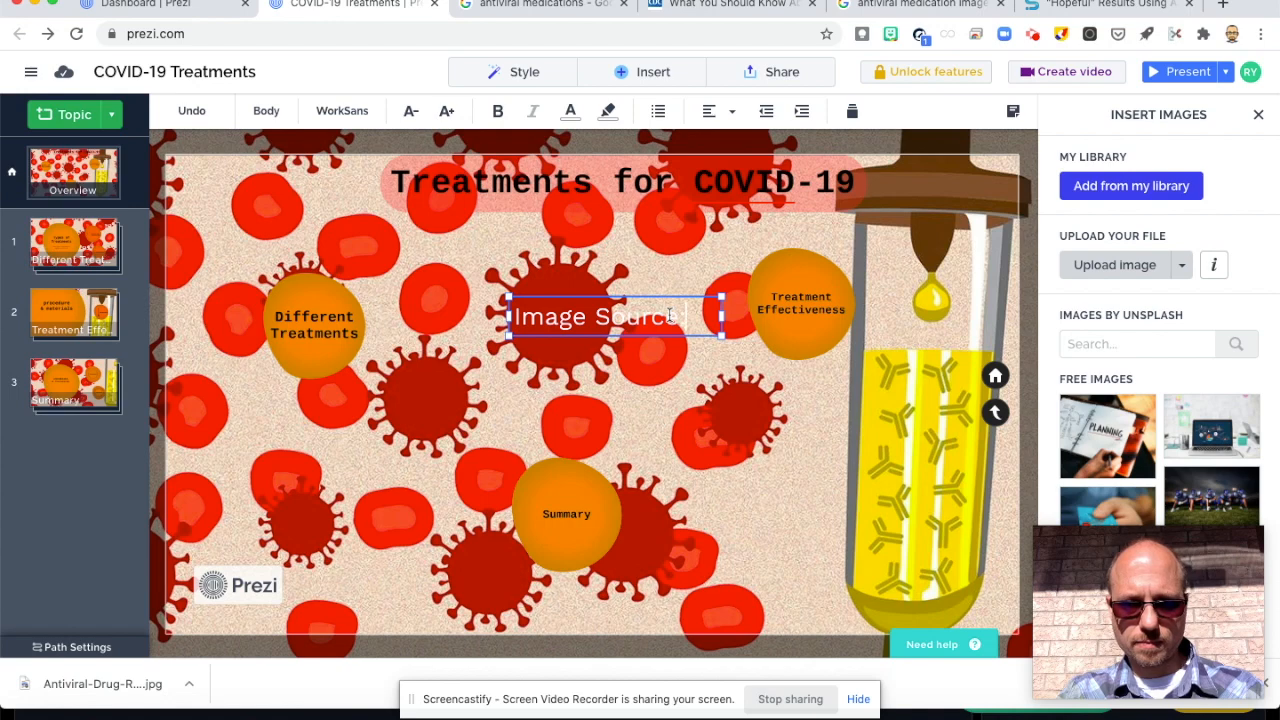
Step: Copy the hub.jhu.edu address from the "COVID-19 Treatments Background Image" note in Notes and paste it after "Image Source:" on the overview
{"action": "key", "text": "super+Tab"}
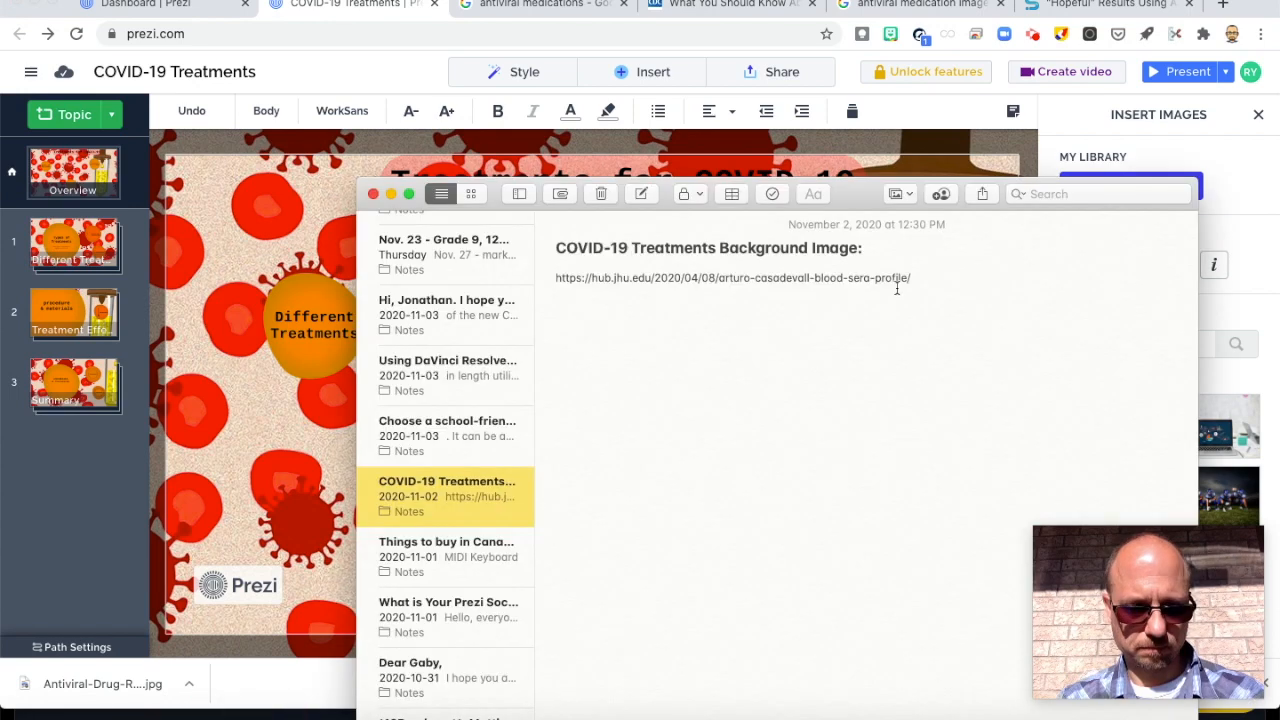
{"action": "left_click_drag", "start_coordinate": [941, 279], "coordinate": [553, 283]}
{"action": "key", "text": "super+c"}
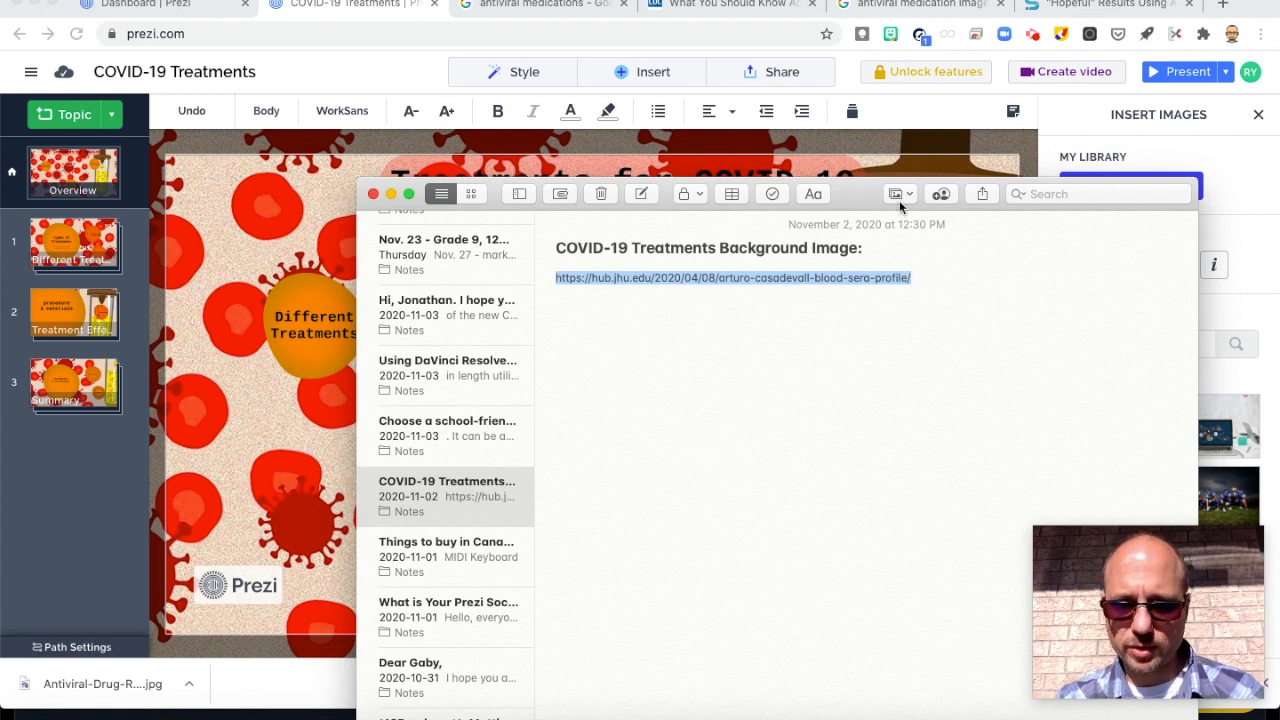
{"action": "left_click", "coordinate": [874, 137]}
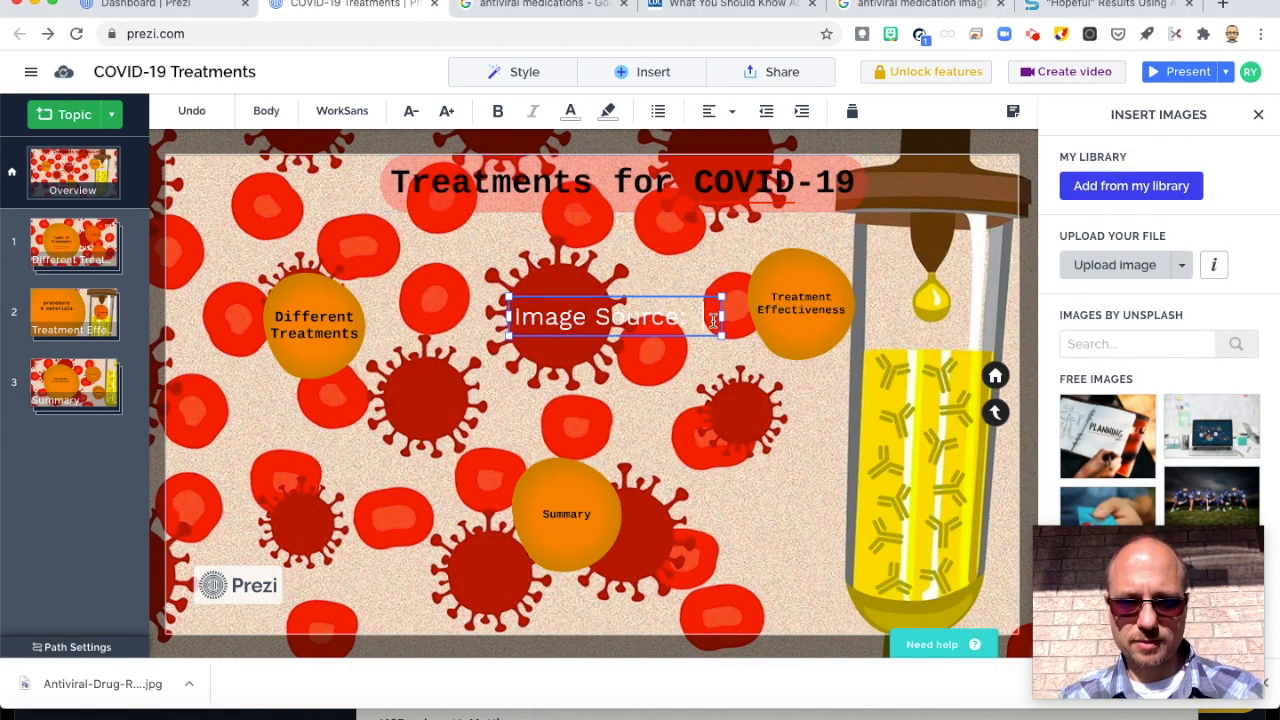
{"action": "key", "text": "super+v"}
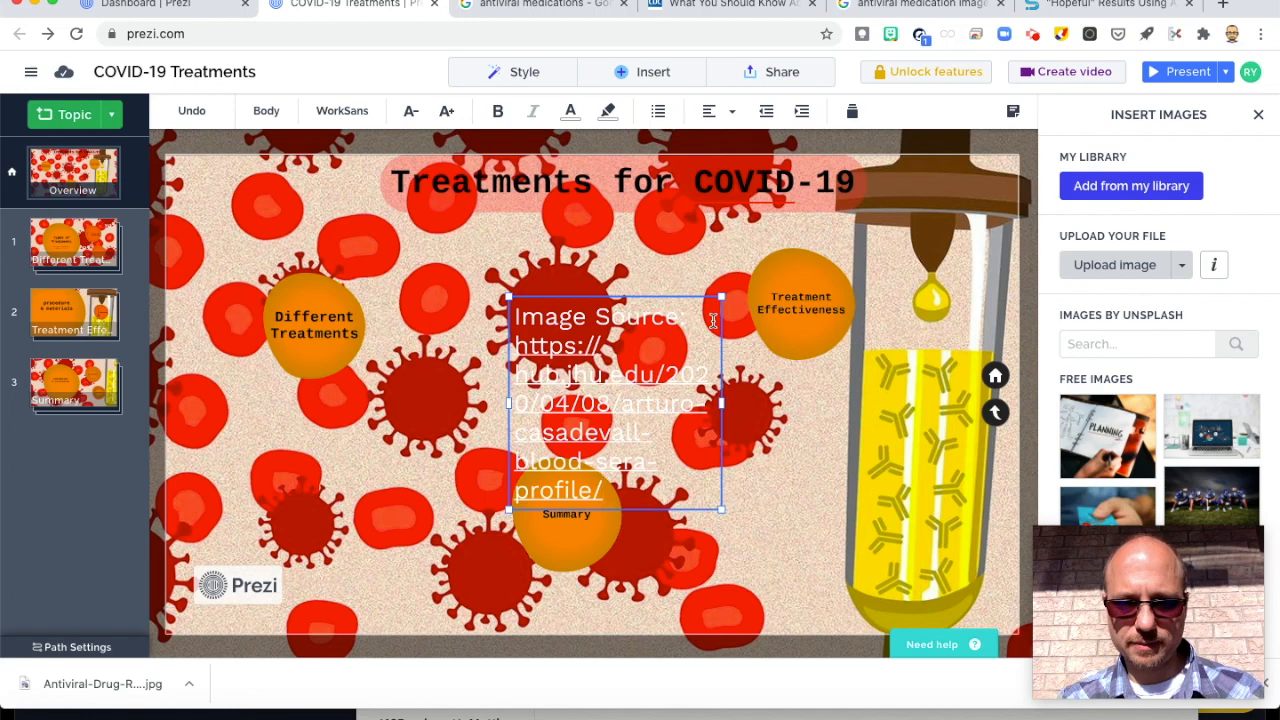
Step: Widen the image source box on the overview and reduce its text size seven steps, down to small credit-line text
{"action": "left_click_drag", "start_coordinate": [721, 403], "coordinate": [1006, 381]}
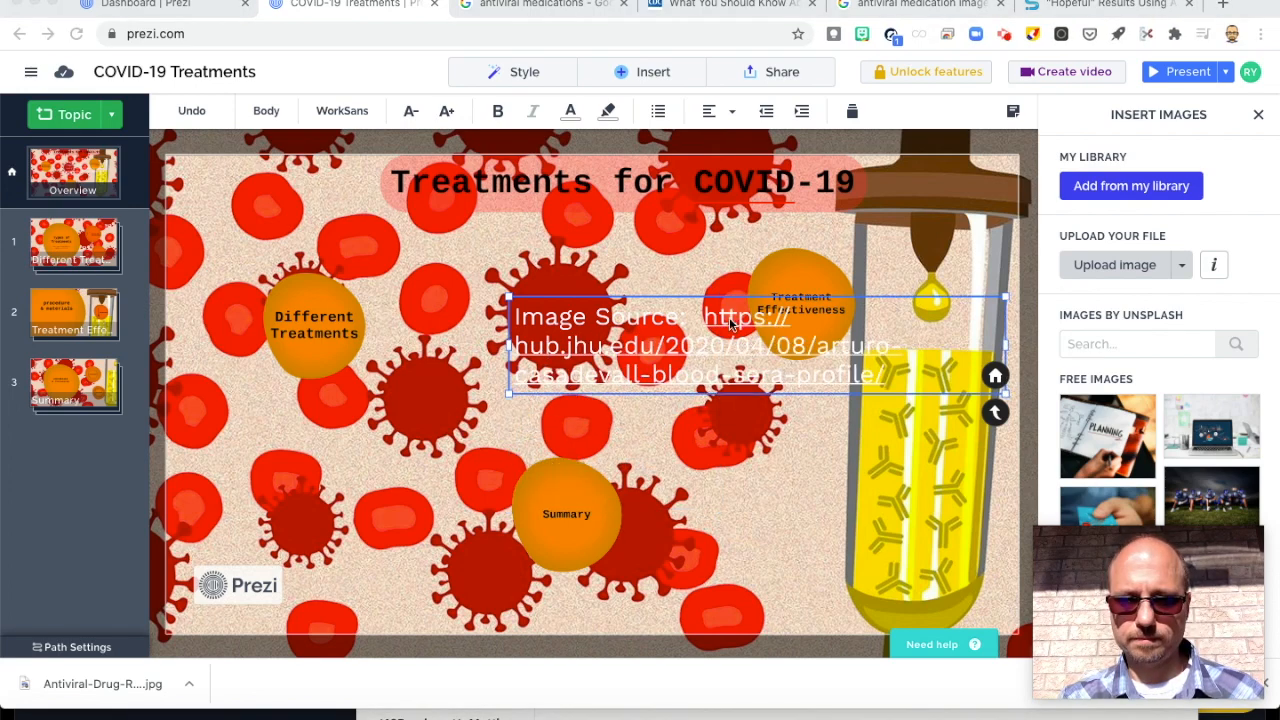
{"action": "triple_click", "coordinate": [670, 317]}
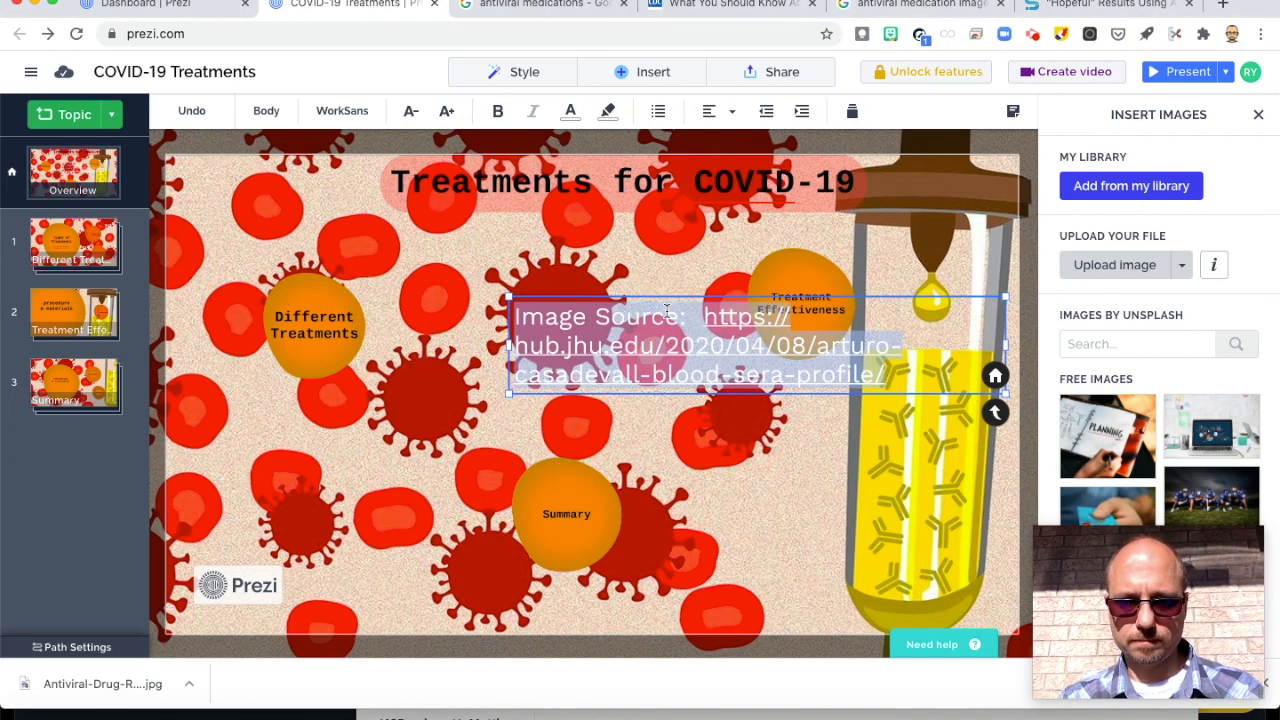
{"action": "left_click", "coordinate": [409, 111]}
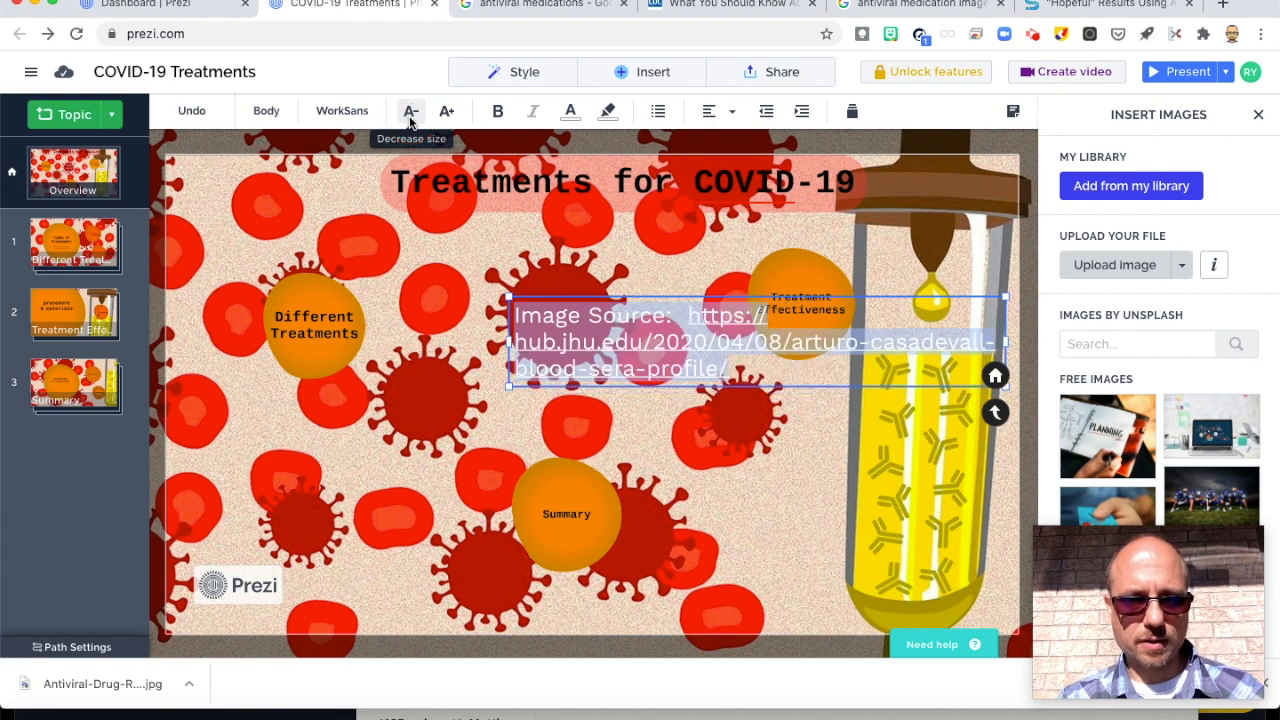
{"action": "left_click", "coordinate": [409, 111]}
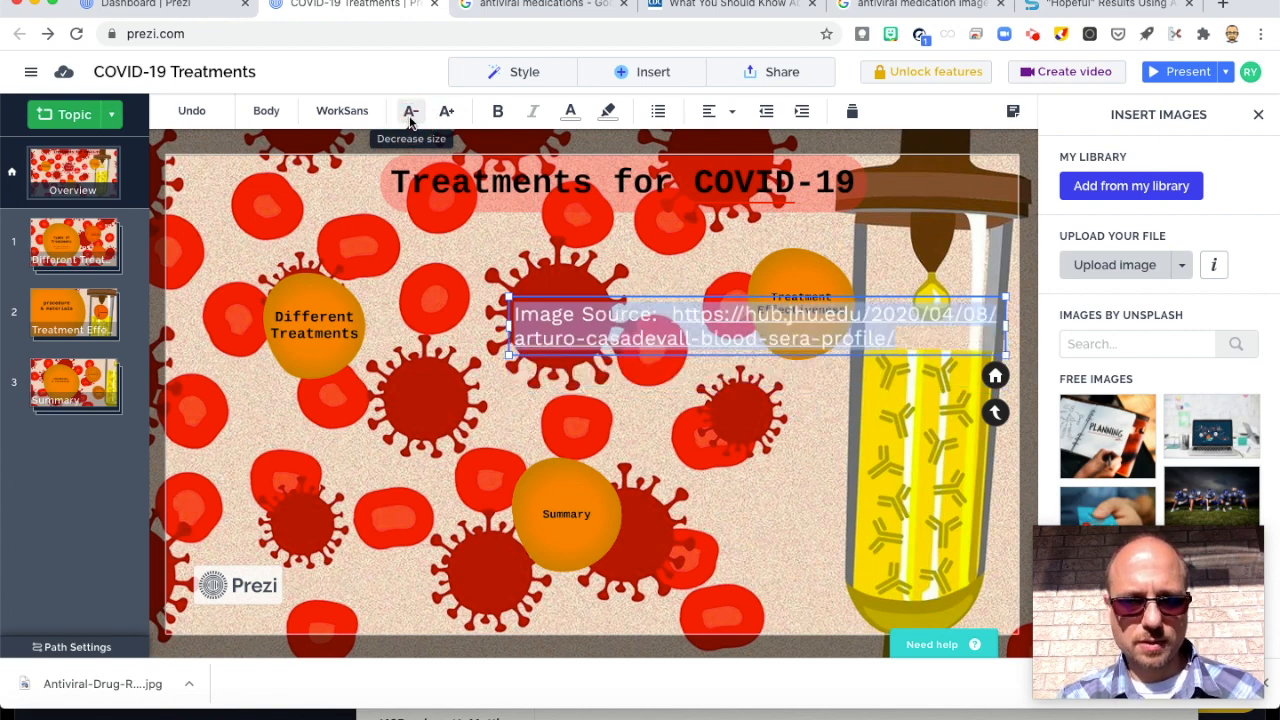
{"action": "left_click", "coordinate": [409, 111]}
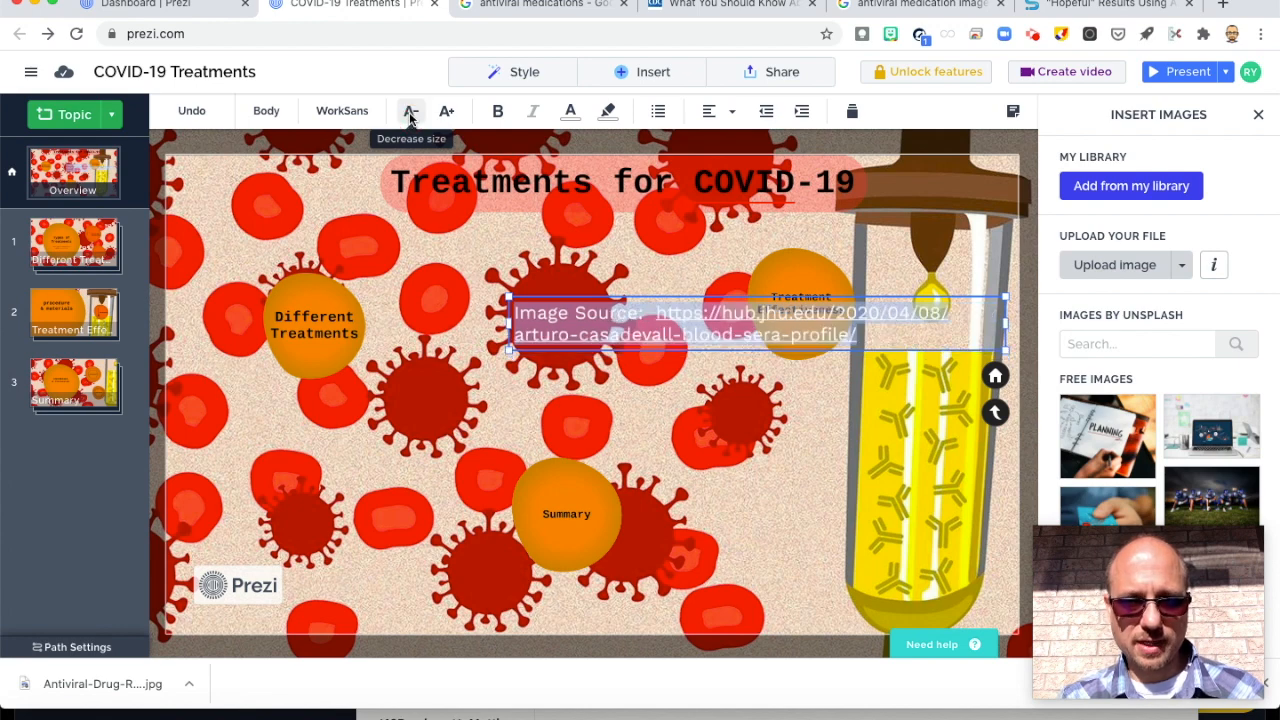
{"action": "left_click", "coordinate": [409, 111]}
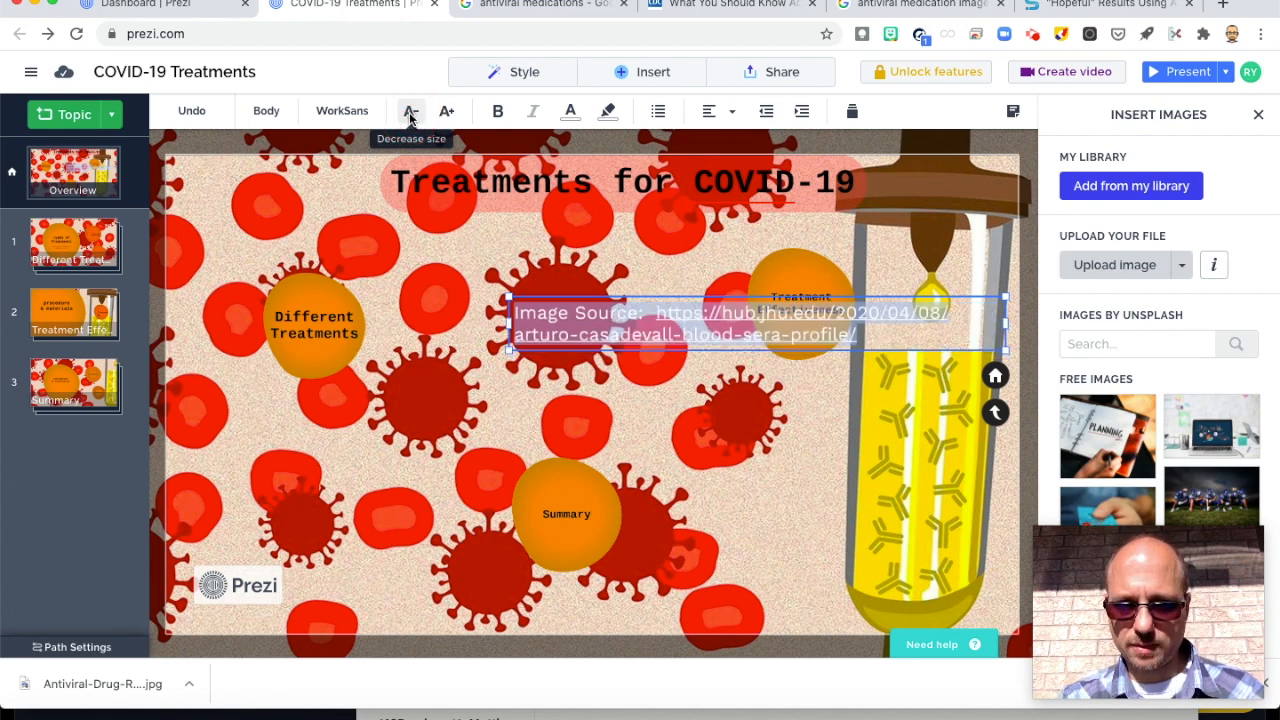
{"action": "left_click", "coordinate": [409, 111]}
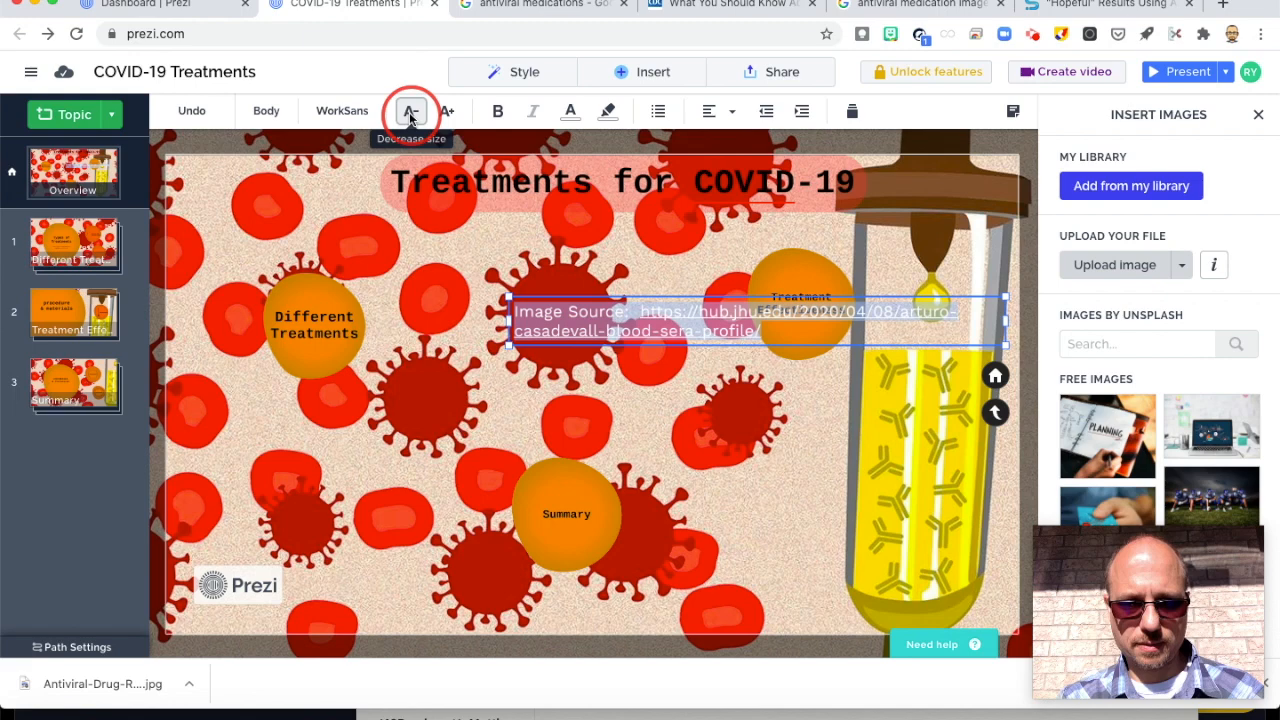
{"action": "left_click", "coordinate": [409, 111]}
{"action": "left_click", "coordinate": [409, 111]}
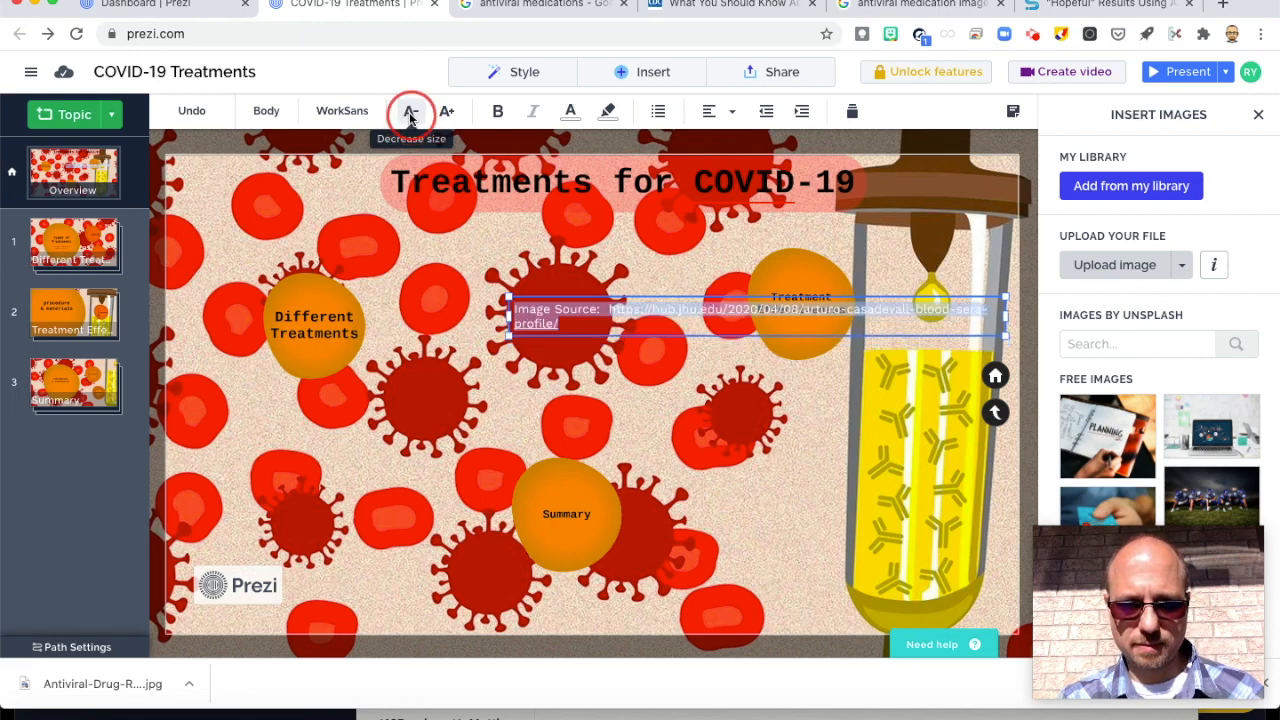
Step: Move the image source text to the overview's lower edge, beneath the Summary topic, and open its background color options
{"action": "left_click", "coordinate": [735, 297]}
{"action": "left_click_drag", "start_coordinate": [735, 303], "coordinate": [530, 612]}
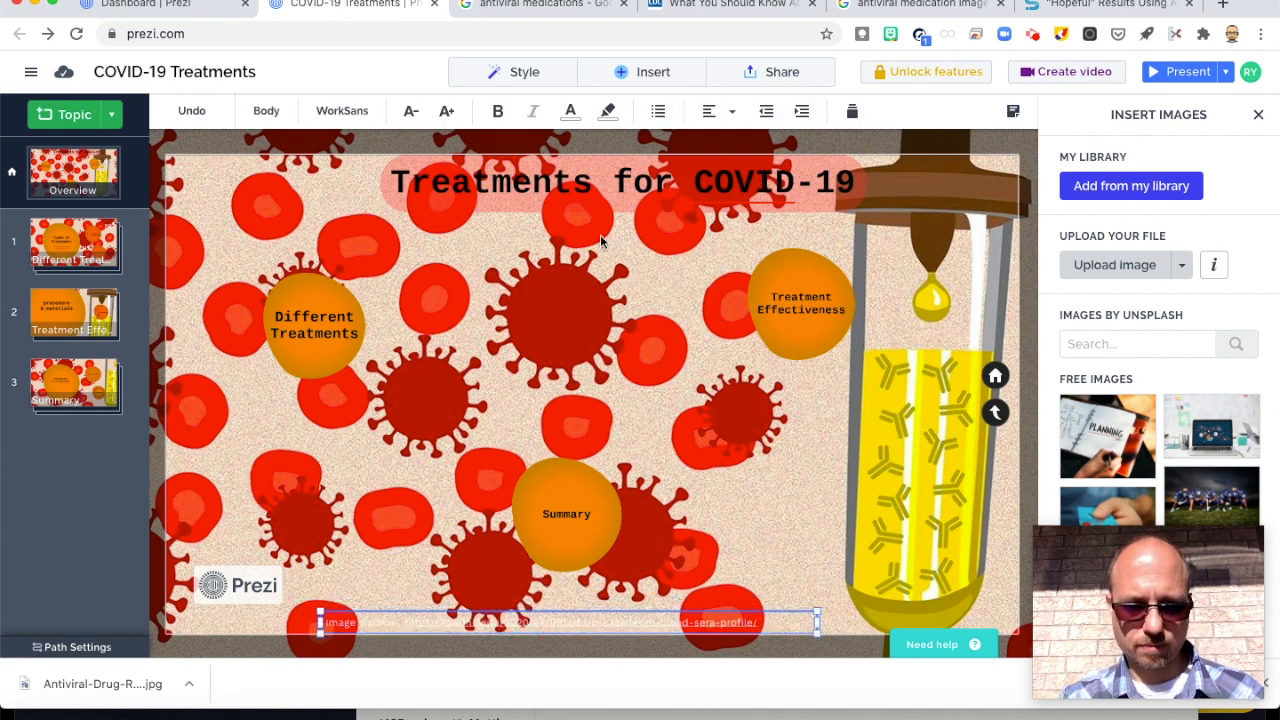
{"action": "left_click", "coordinate": [607, 110]}
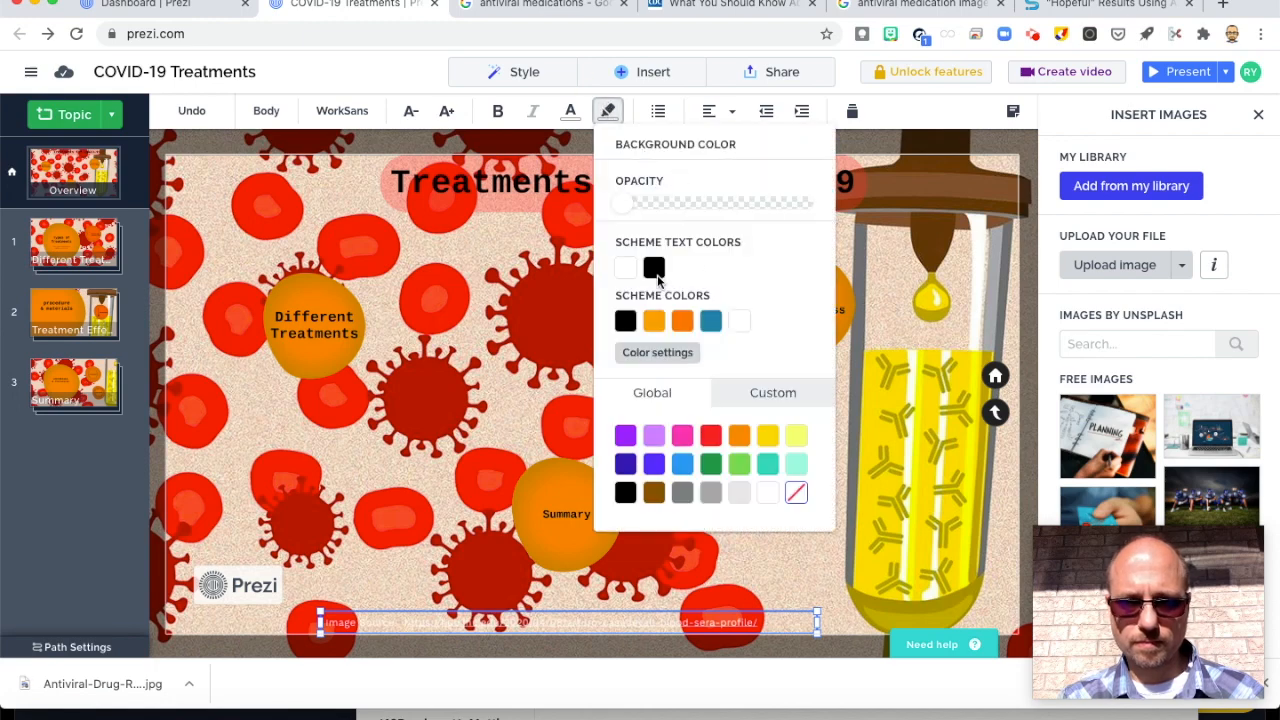
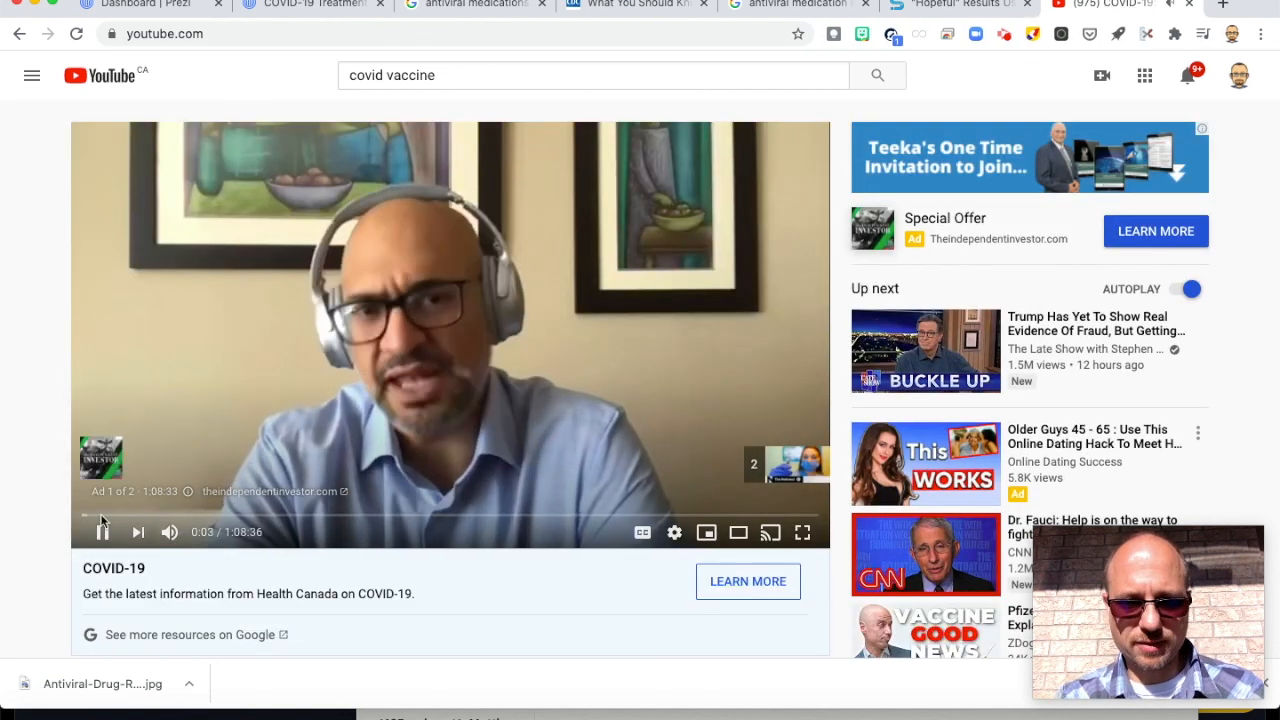
Step: Skip the ad on the YouTube video "COVID-19: What Pfizer's vaccine trial means for the pandemic" and copy the video's share link
{"action": "left_click", "coordinate": [102, 532]}
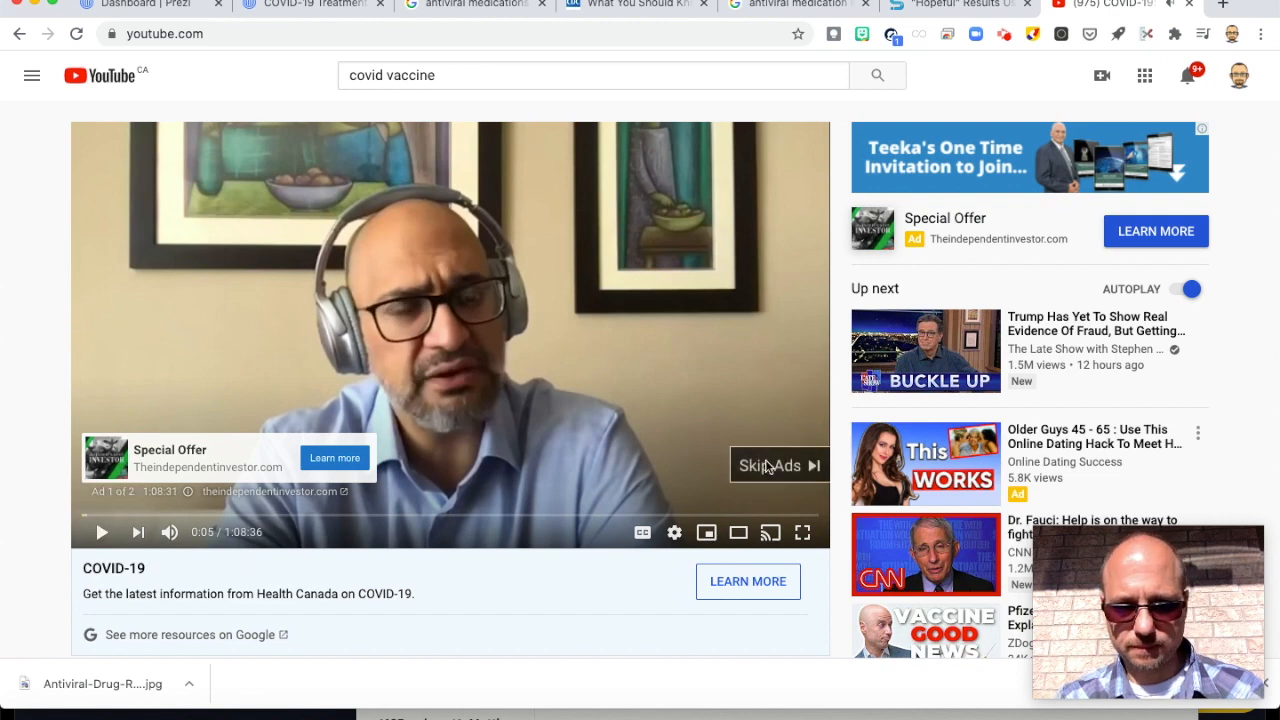
{"action": "left_click", "coordinate": [766, 463]}
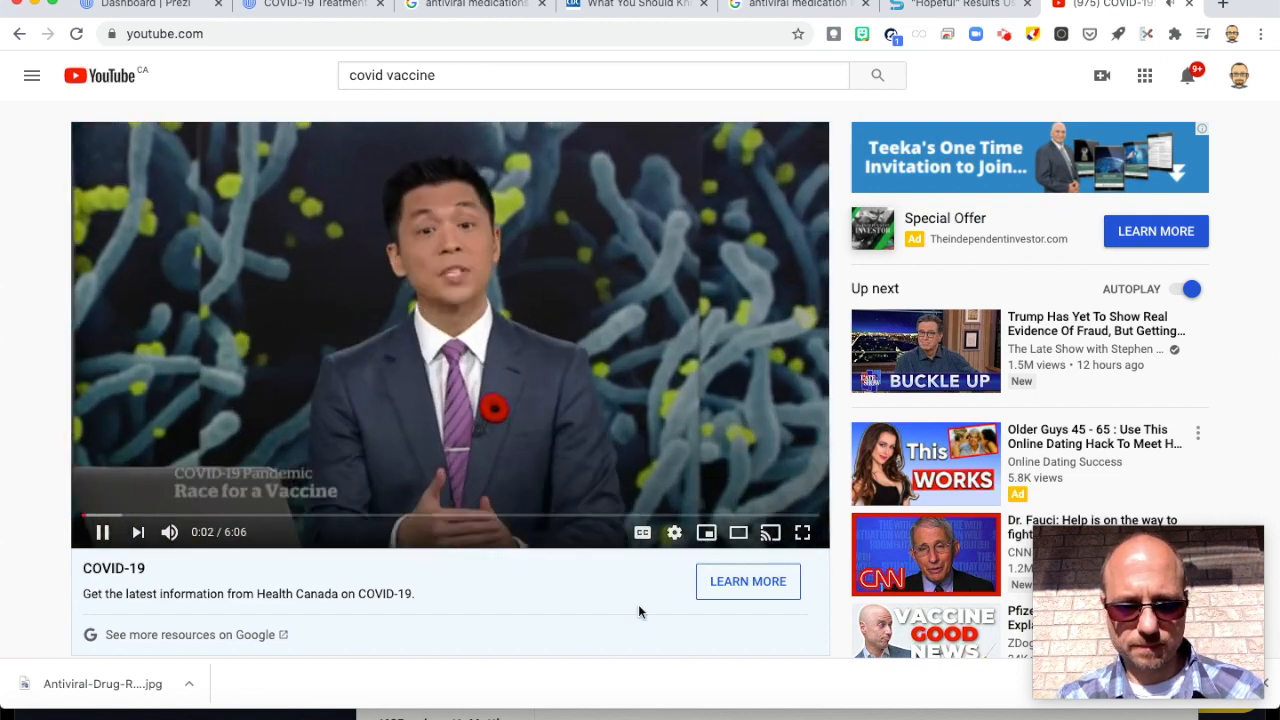
{"action": "scroll", "coordinate": [638, 604], "scroll_direction": "down", "scroll_amount": 1}
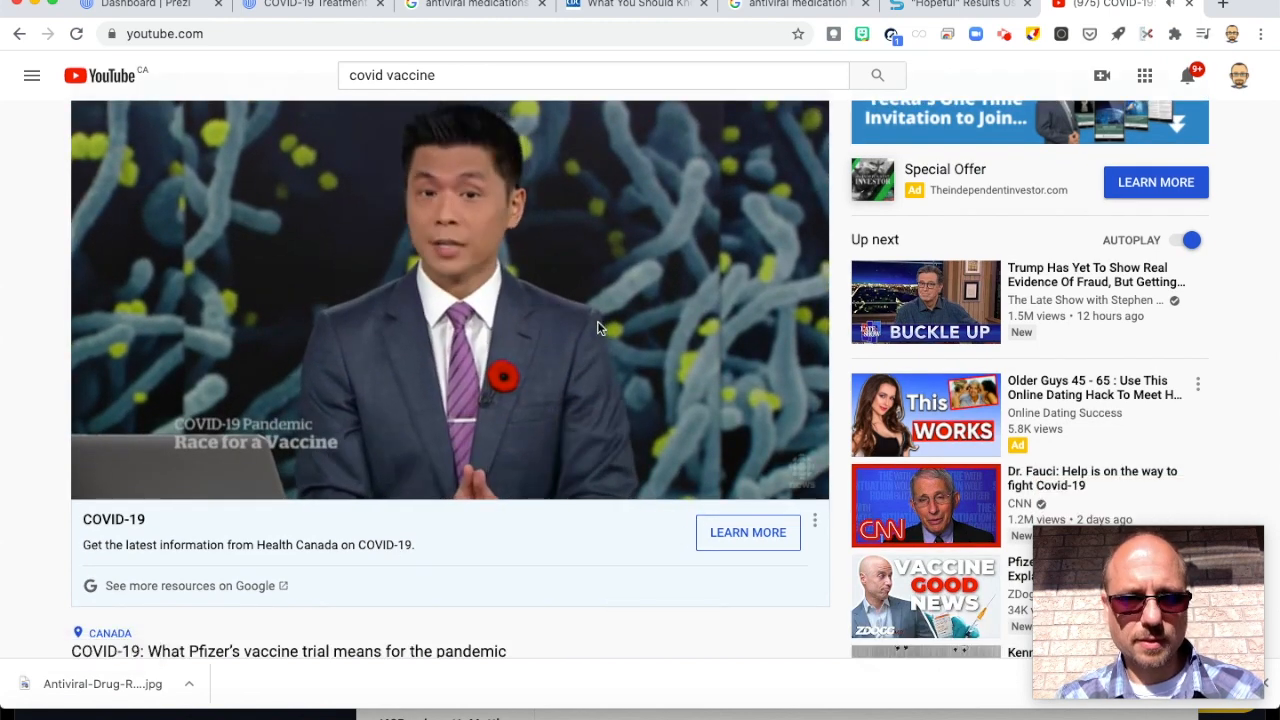
{"action": "scroll", "coordinate": [616, 522], "scroll_direction": "down", "scroll_amount": 1}
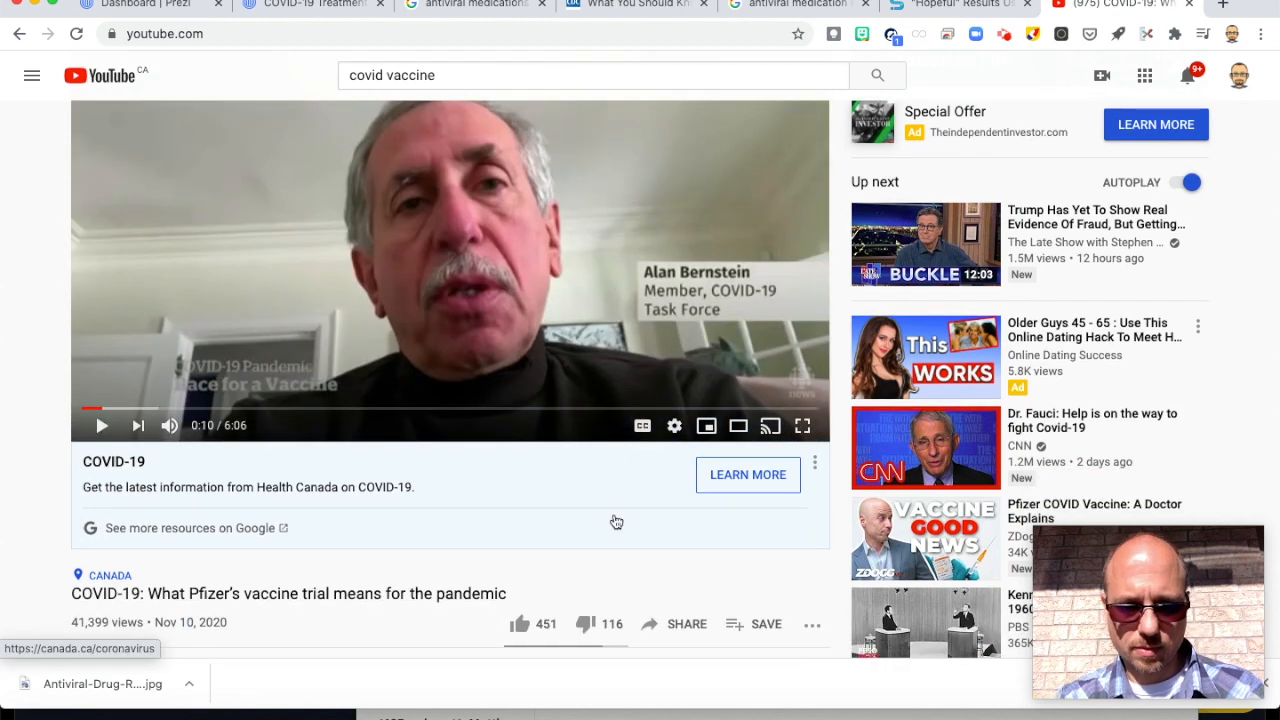
{"action": "scroll", "coordinate": [616, 522], "scroll_direction": "down", "scroll_amount": 2}
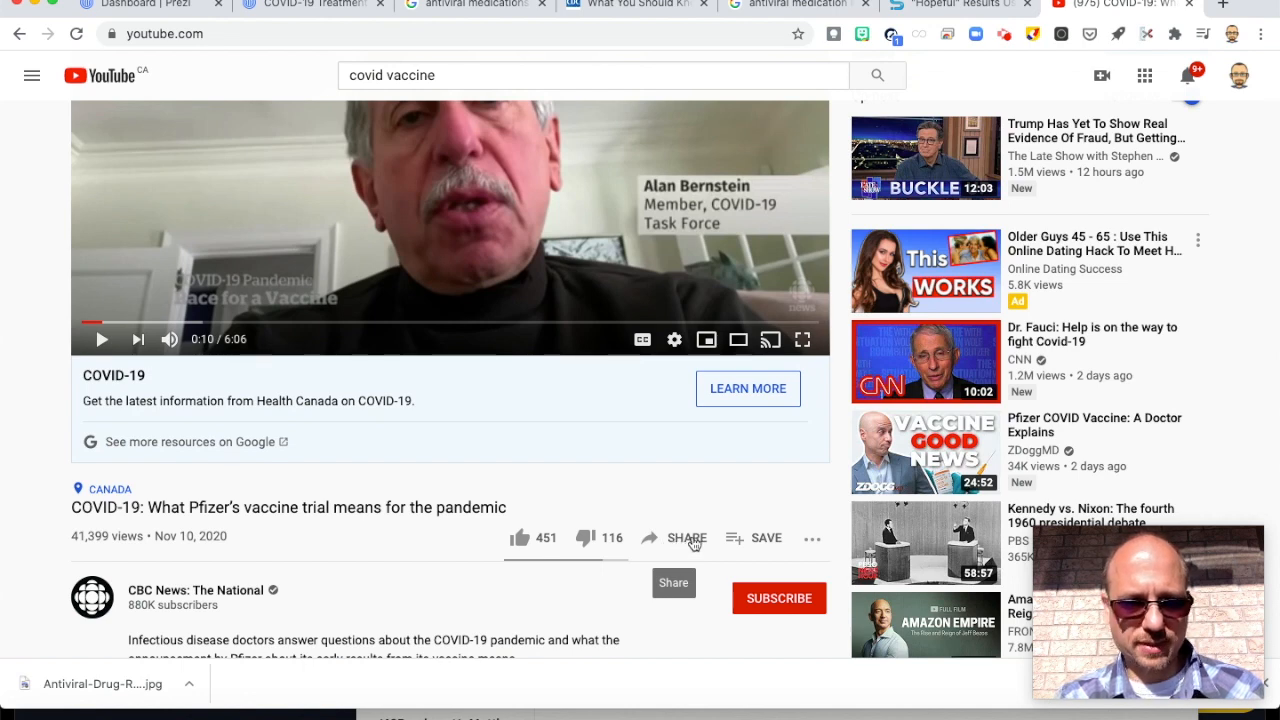
{"action": "left_click", "coordinate": [690, 540]}
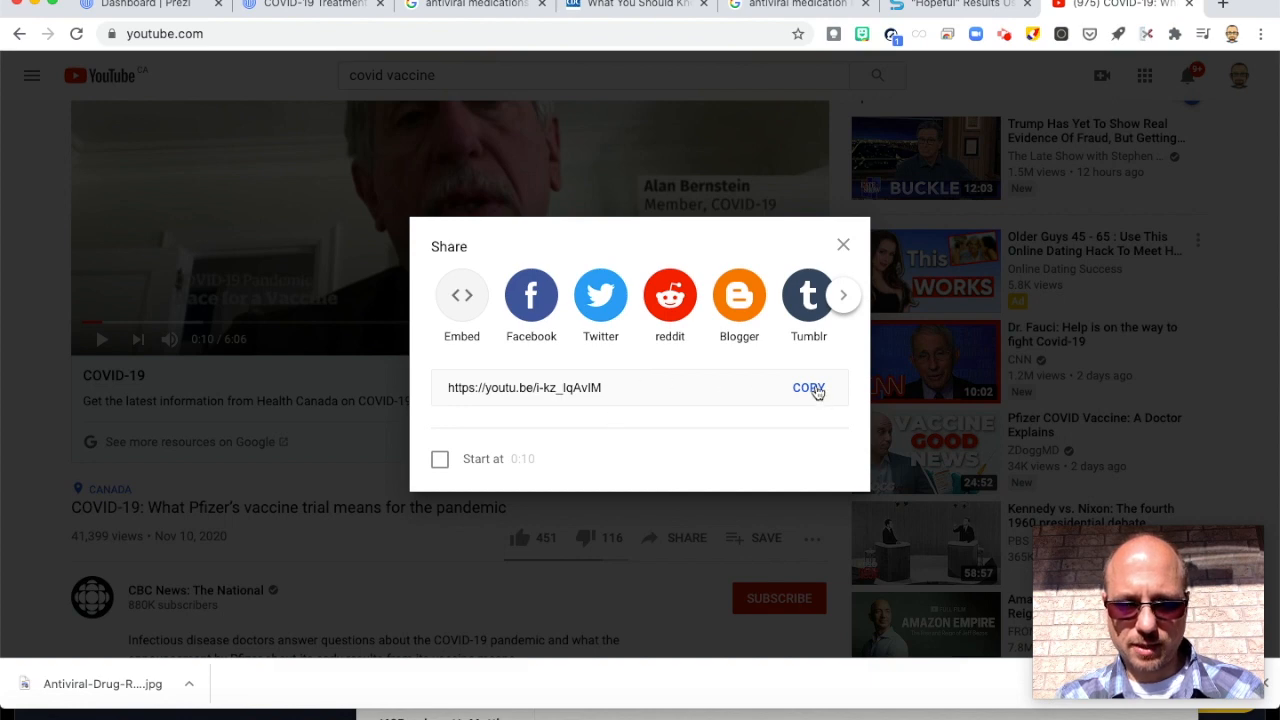
{"action": "left_click", "coordinate": [809, 388]}
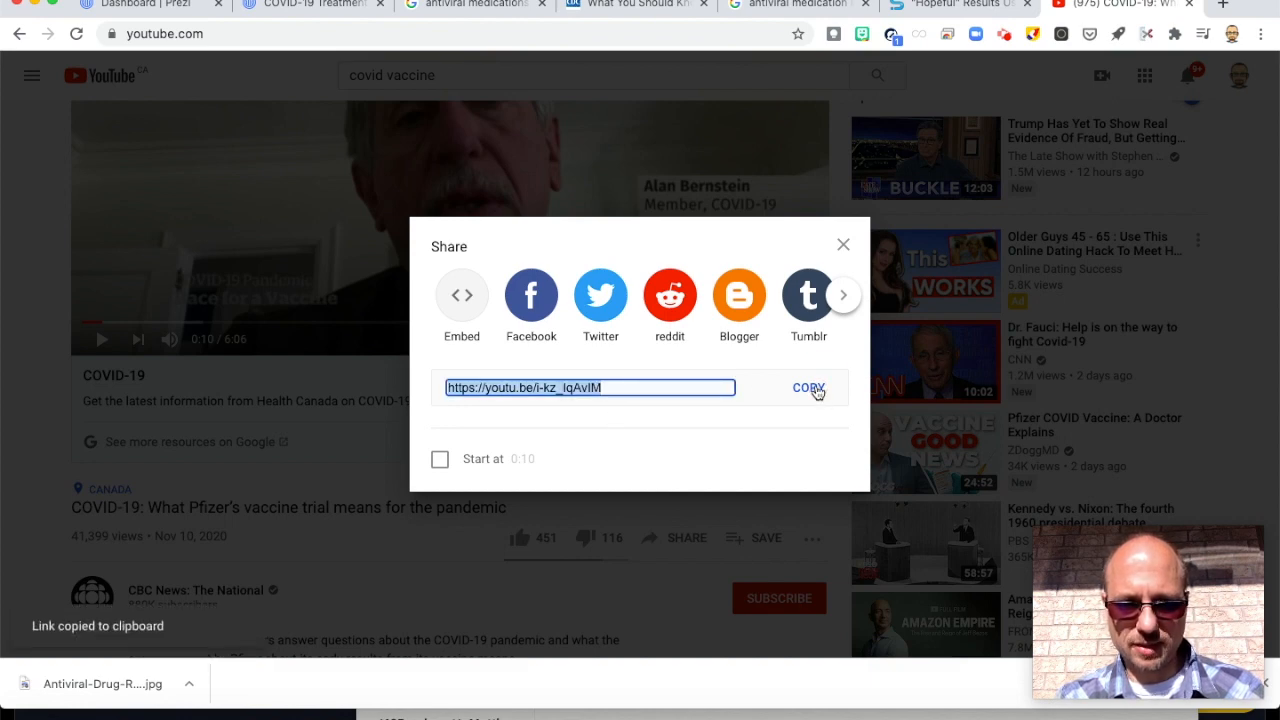
{"action": "left_click", "coordinate": [843, 245]}
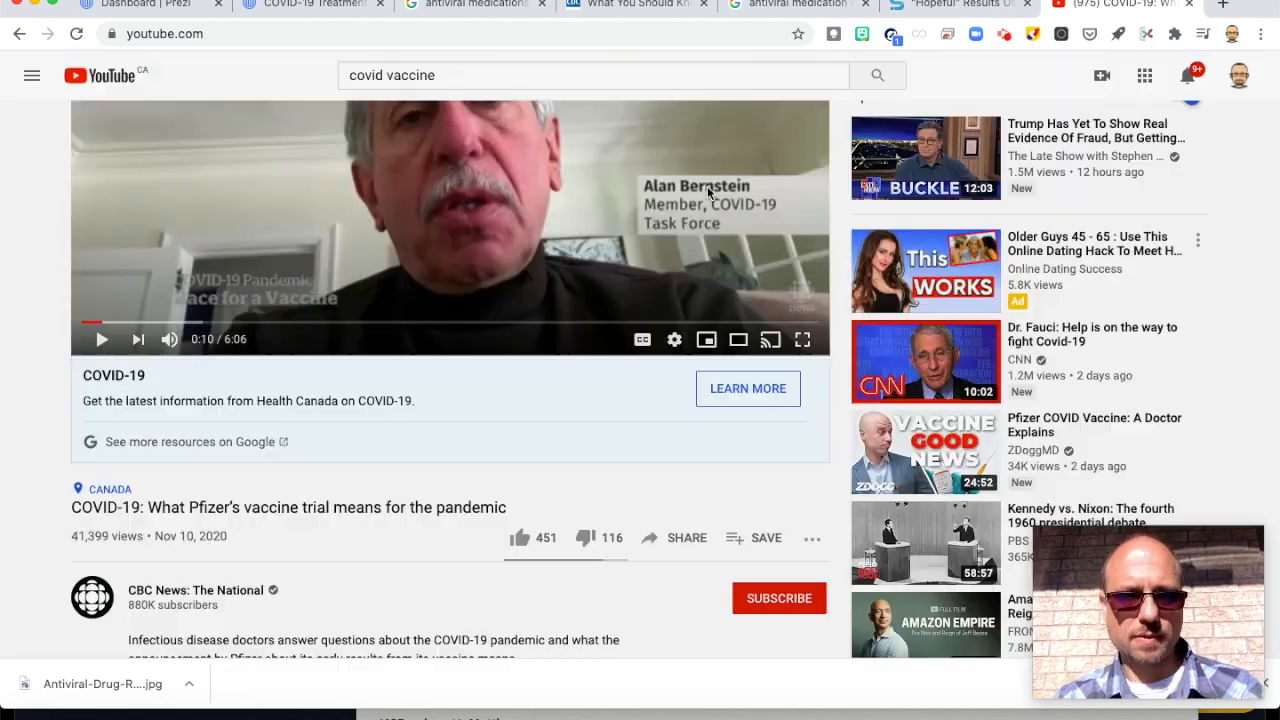
Step: Return to the Prezi presentation and embed the YouTube video in the Vaccines subtopic using the copied link
{"action": "left_click", "coordinate": [323, 5]}
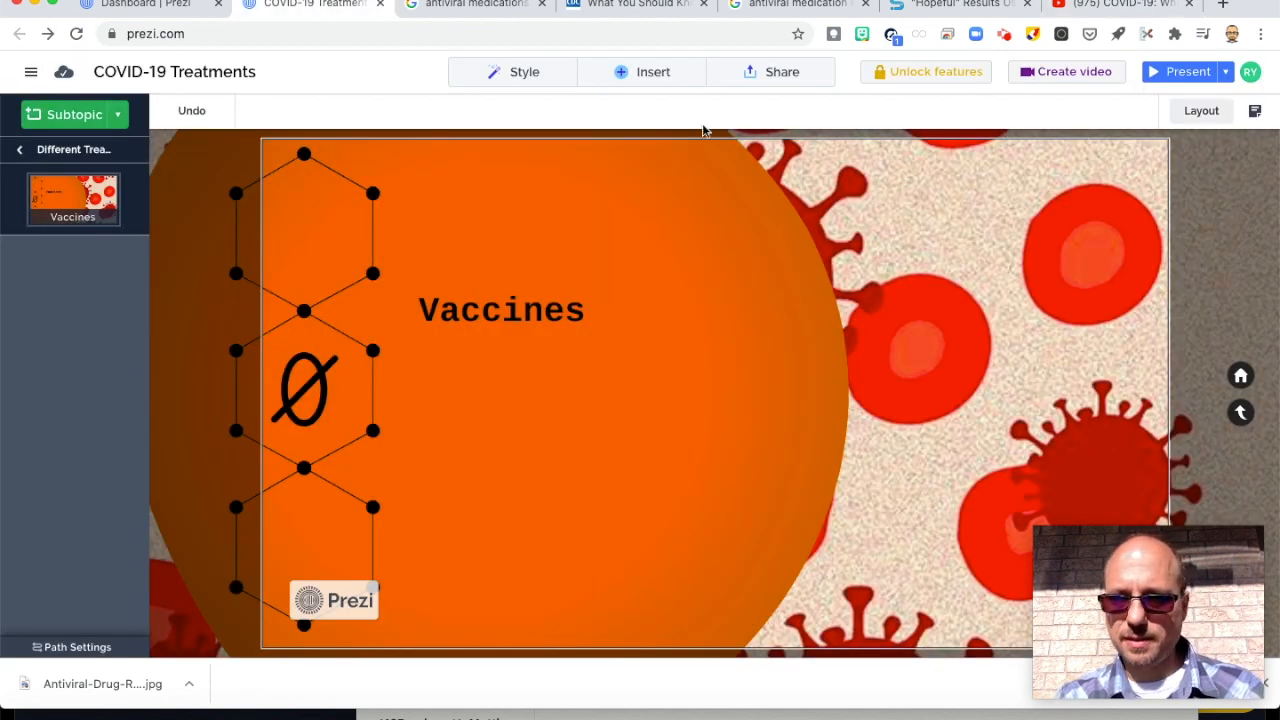
{"action": "left_click", "coordinate": [653, 74]}
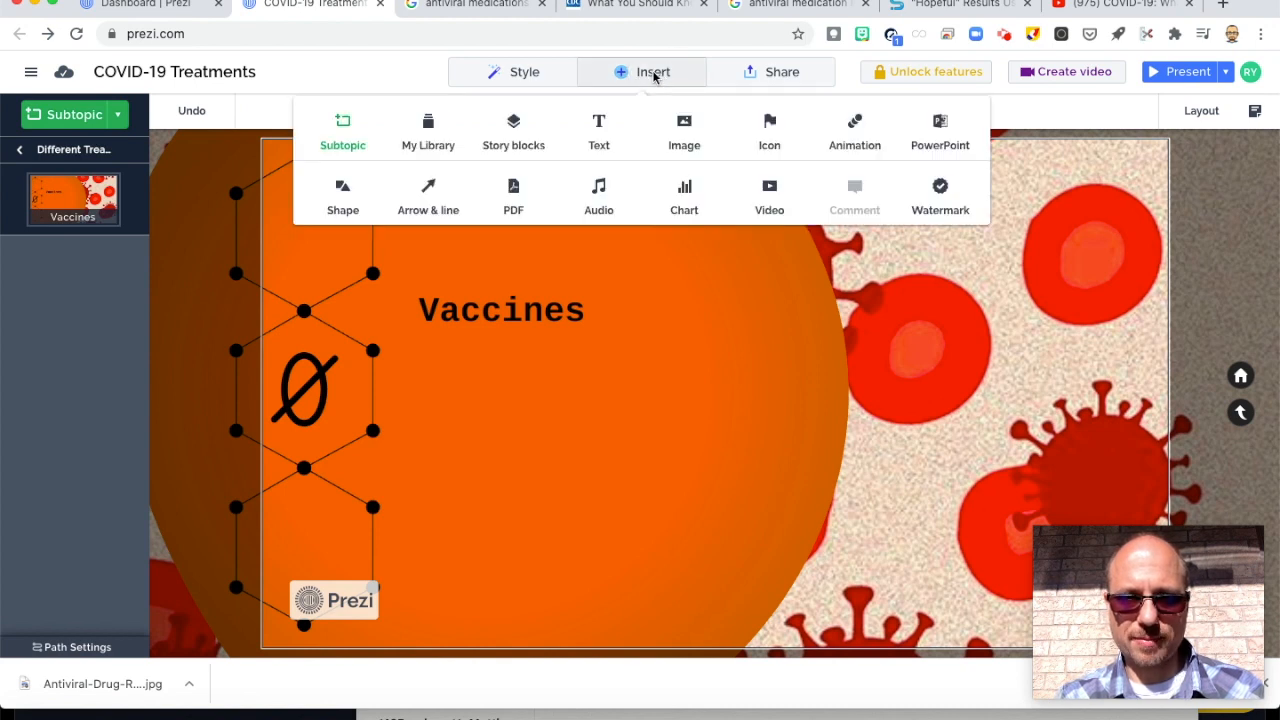
{"action": "left_click", "coordinate": [769, 188]}
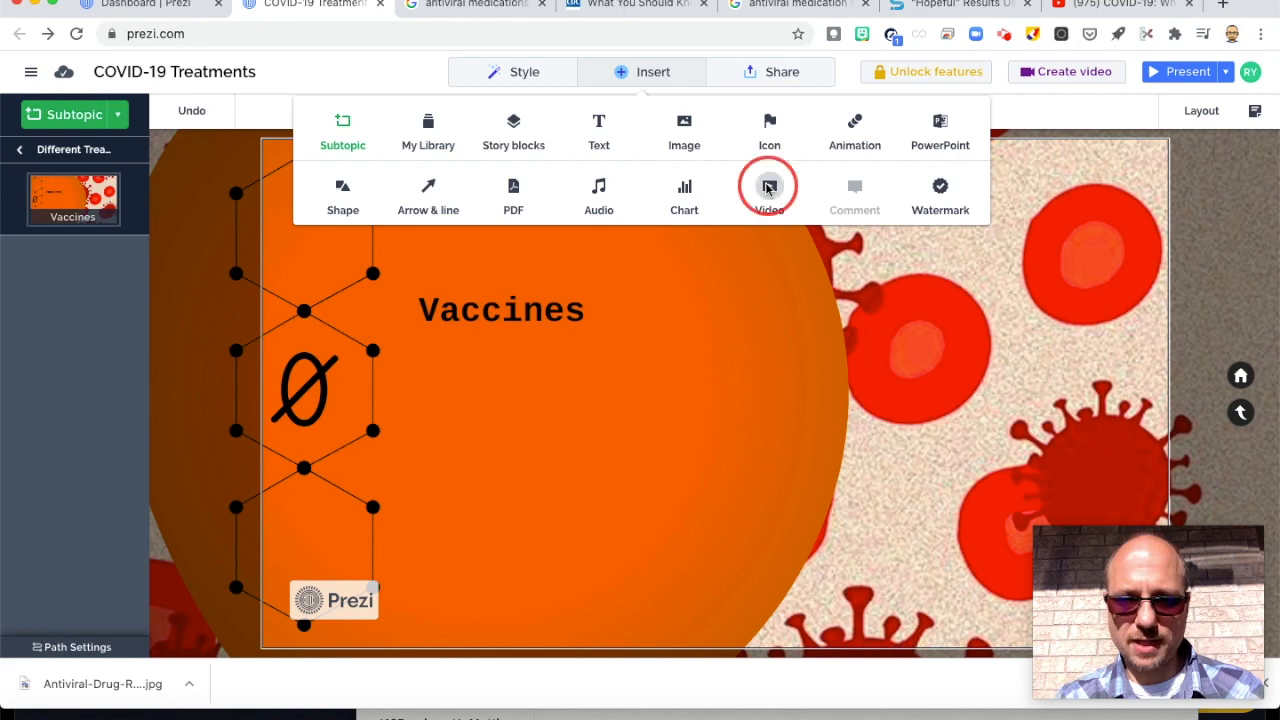
{"action": "left_click", "coordinate": [1114, 343]}
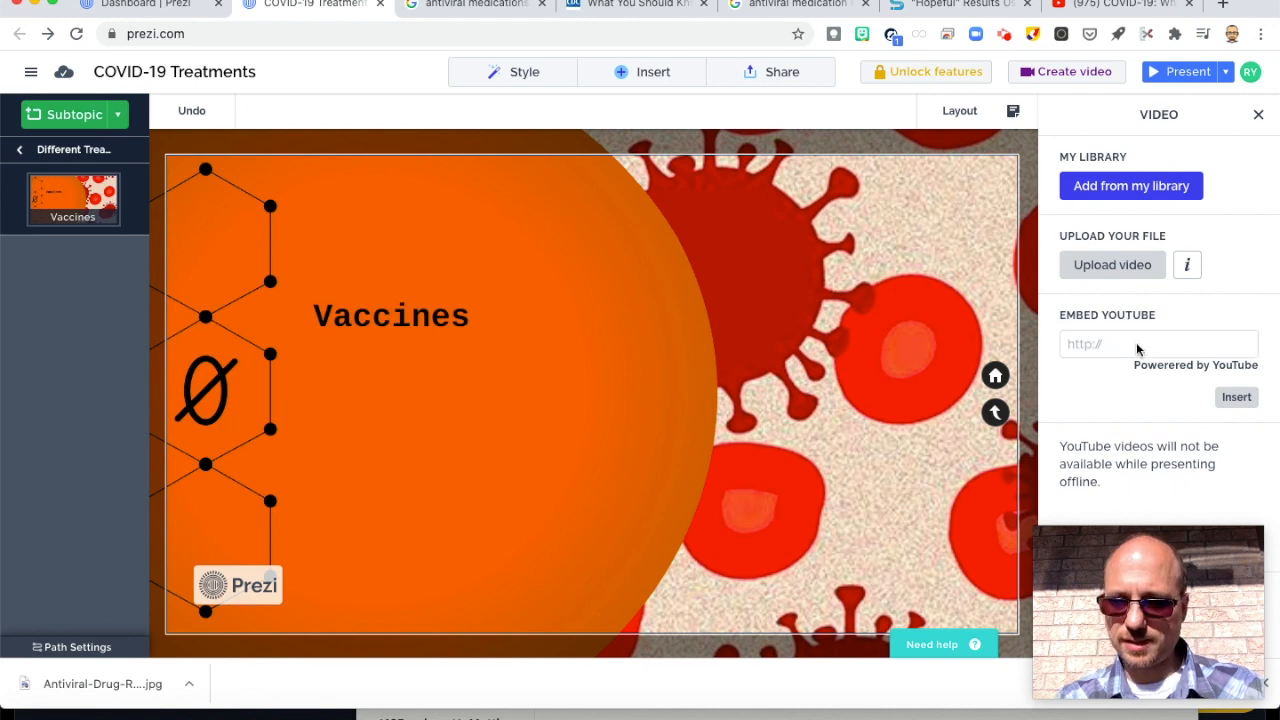
{"action": "key", "text": "super+v"}
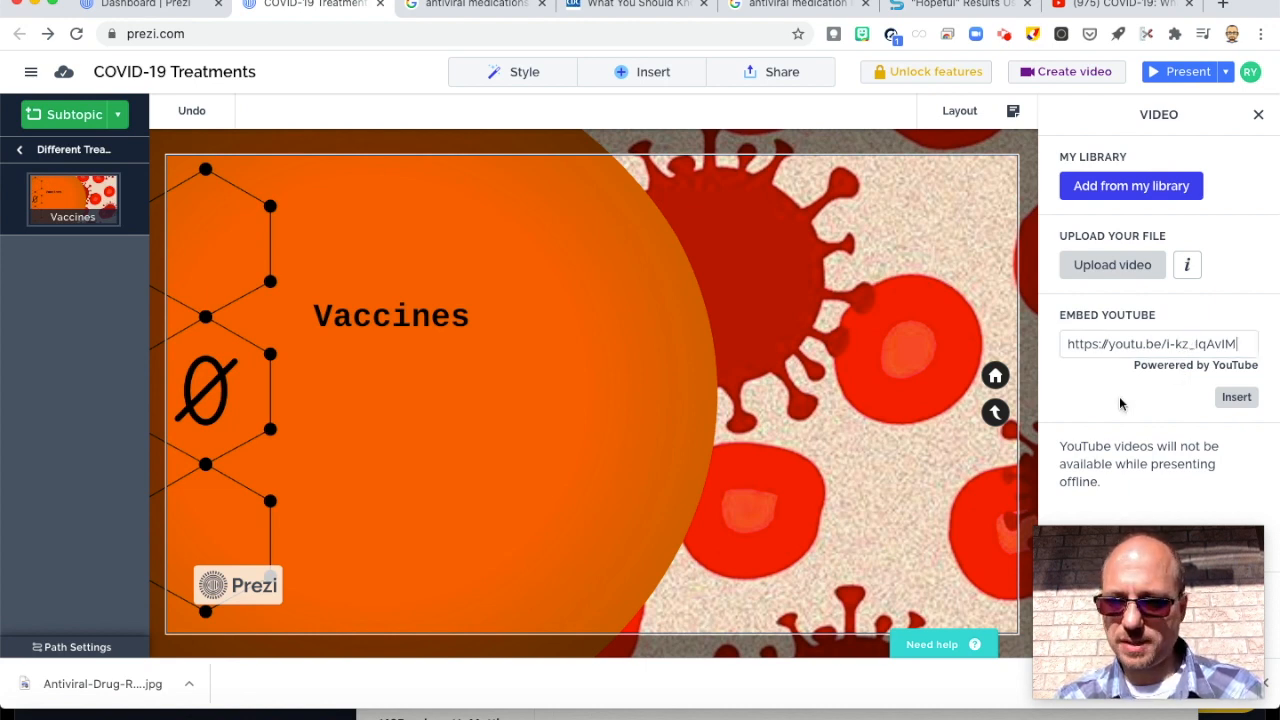
{"action": "left_click", "coordinate": [1191, 344]}
{"action": "triple_click", "coordinate": [1191, 344]}
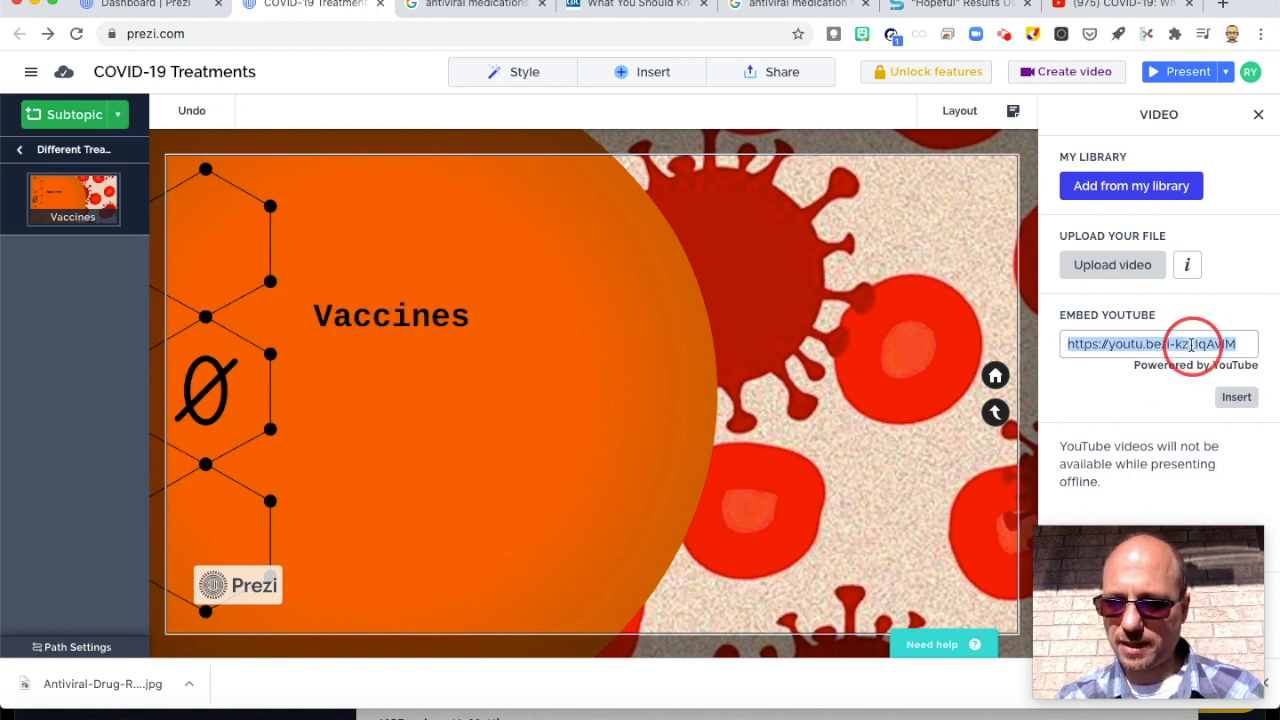
{"action": "right_click", "coordinate": [1191, 344]}
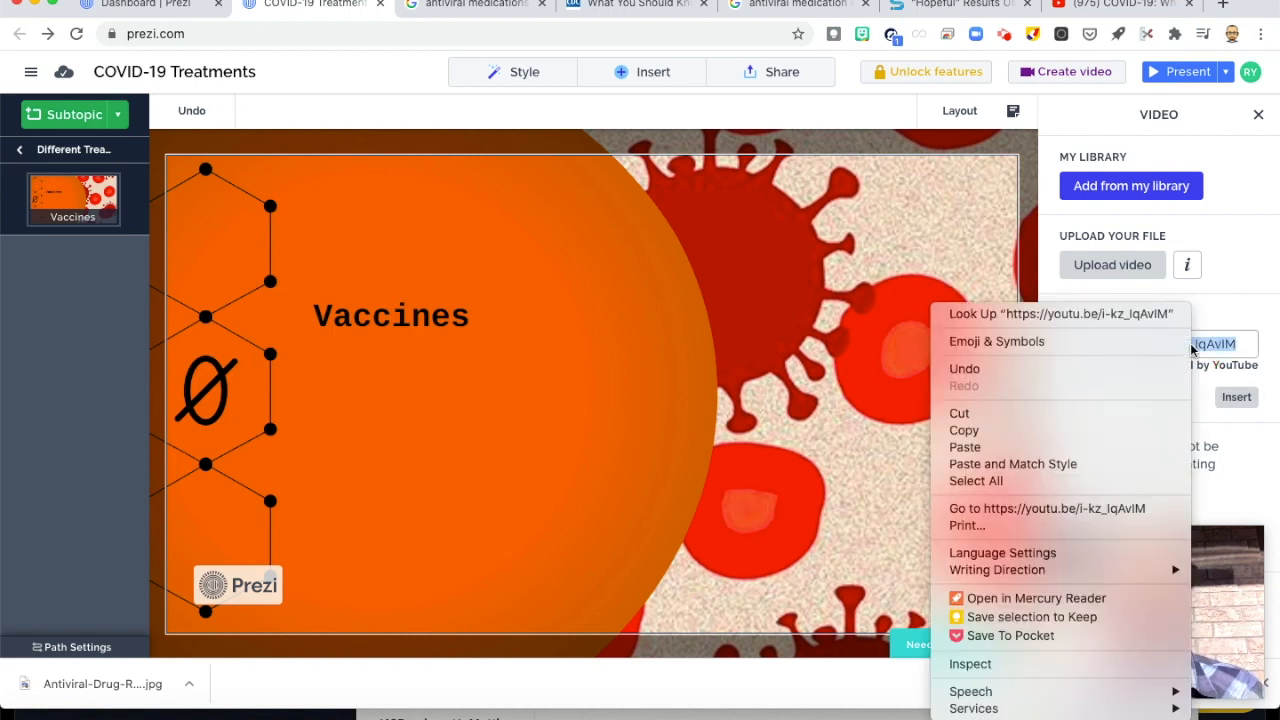
{"action": "left_click", "coordinate": [998, 452]}
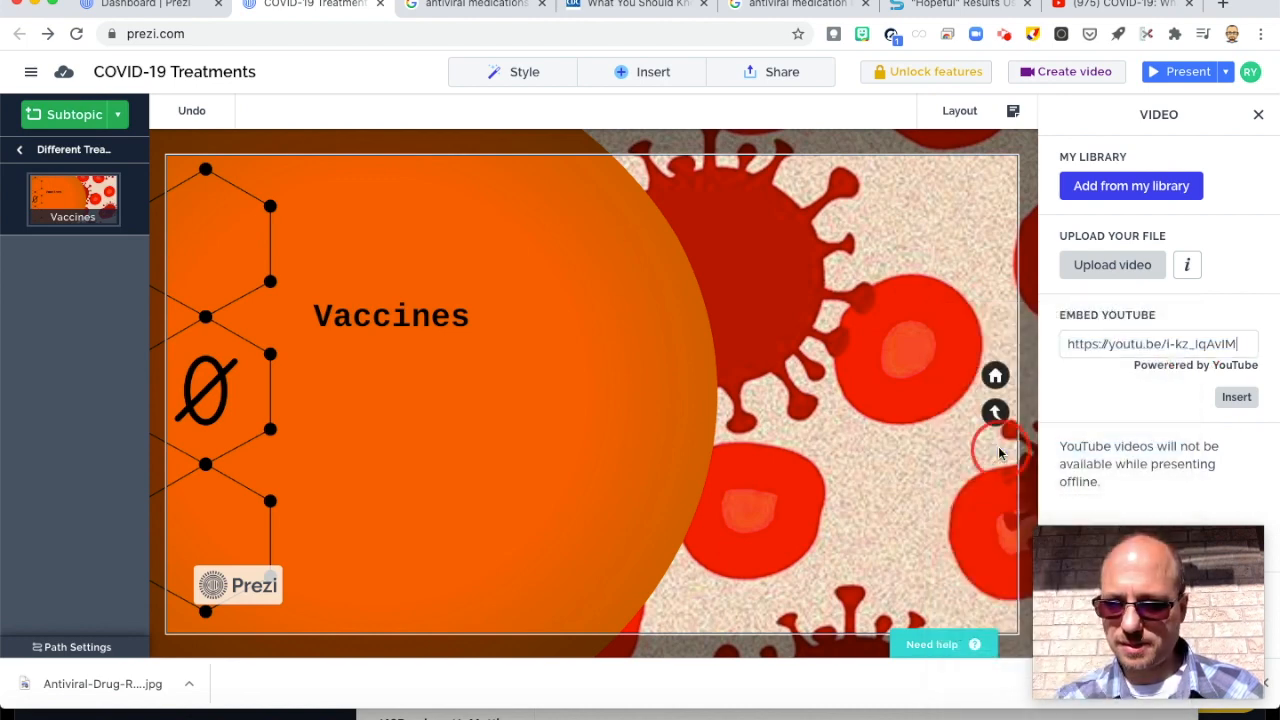
{"action": "left_click", "coordinate": [1239, 399]}
{"action": "left_click", "coordinate": [1240, 399]}
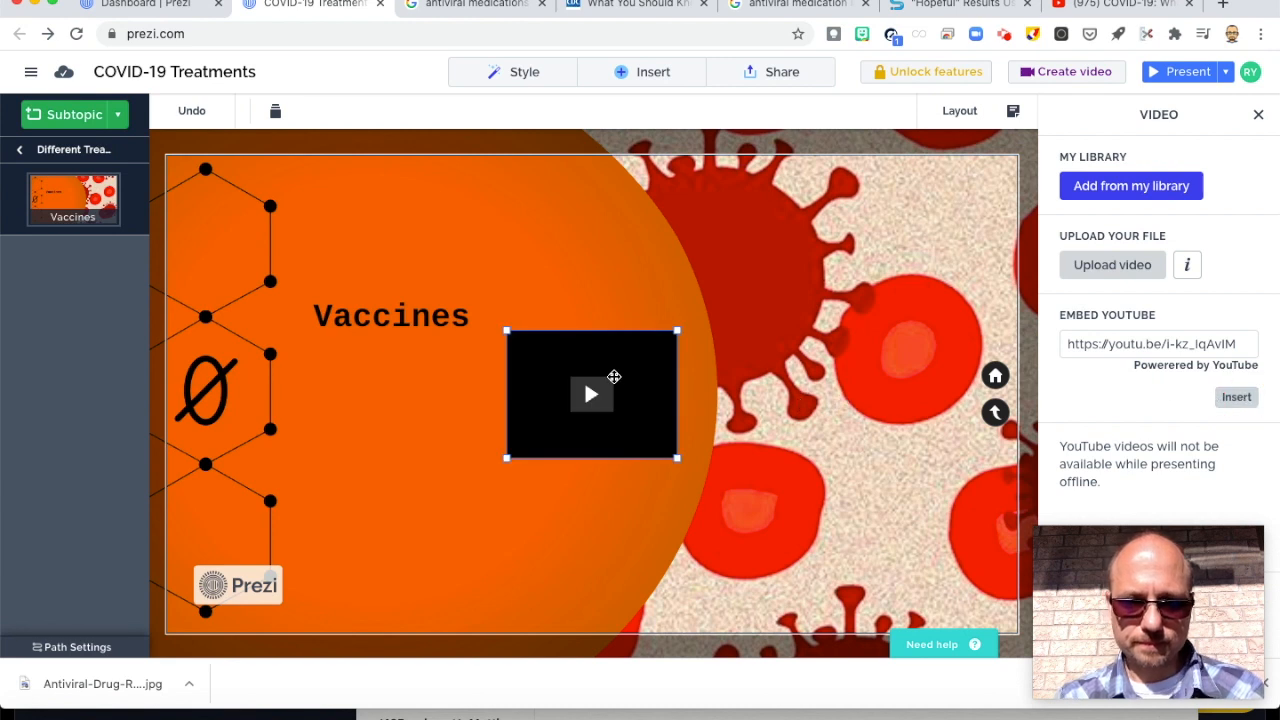
Step: Place the embedded video to the right of the Vaccines heading, across the orange circle's edge, and enlarge it to about double size
{"action": "left_click_drag", "start_coordinate": [614, 376], "coordinate": [764, 322]}
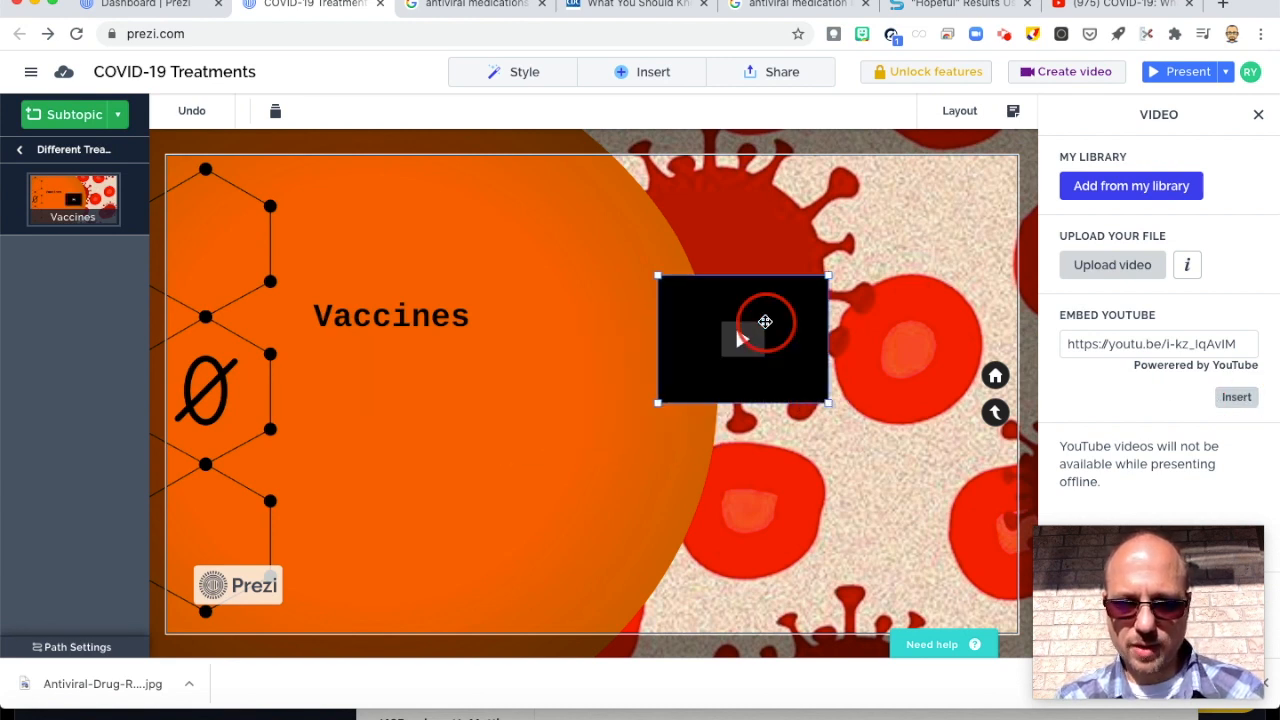
{"action": "left_click_drag", "start_coordinate": [679, 329], "coordinate": [677, 330]}
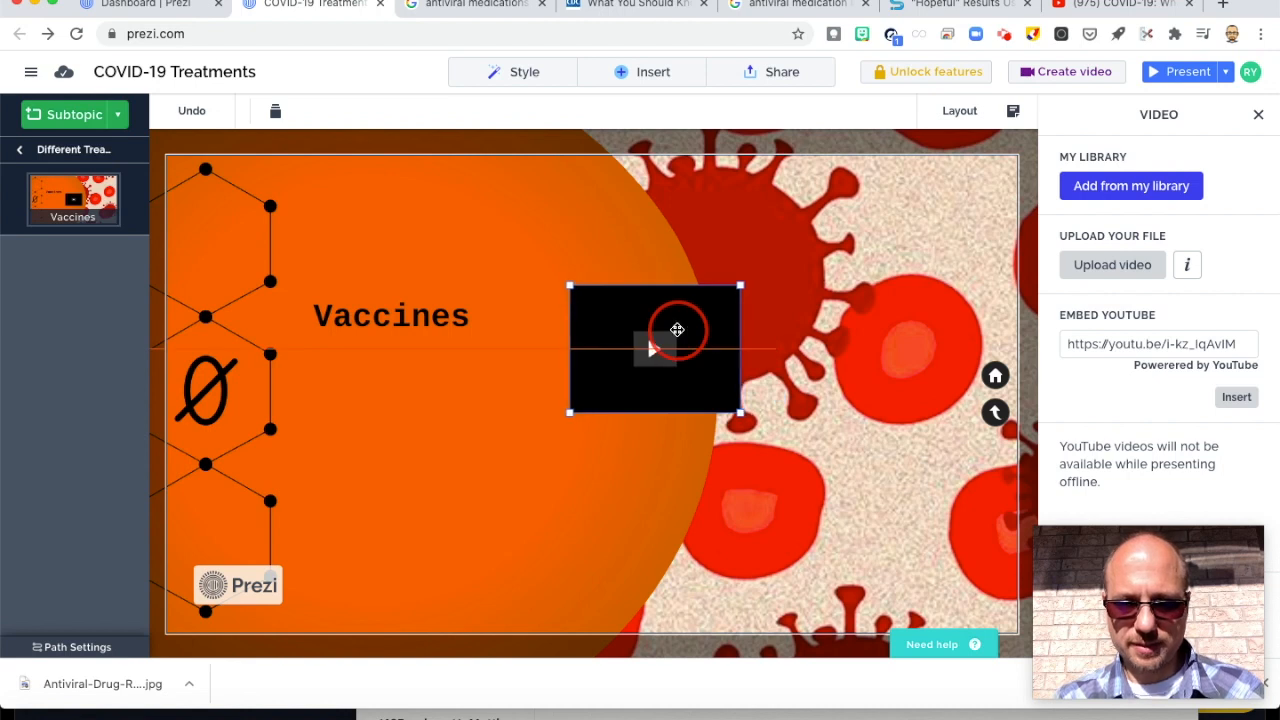
{"action": "left_click_drag", "start_coordinate": [741, 412], "coordinate": [901, 548]}
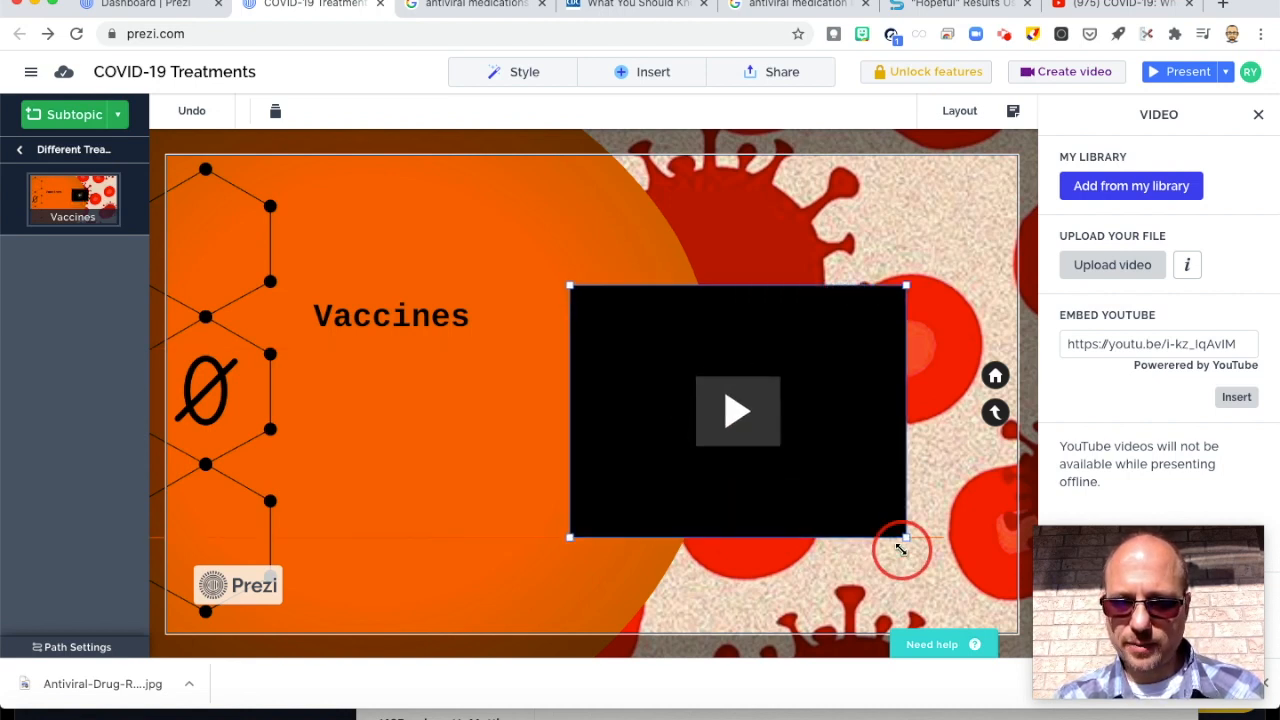
{"action": "left_click_drag", "start_coordinate": [820, 421], "coordinate": [819, 415]}
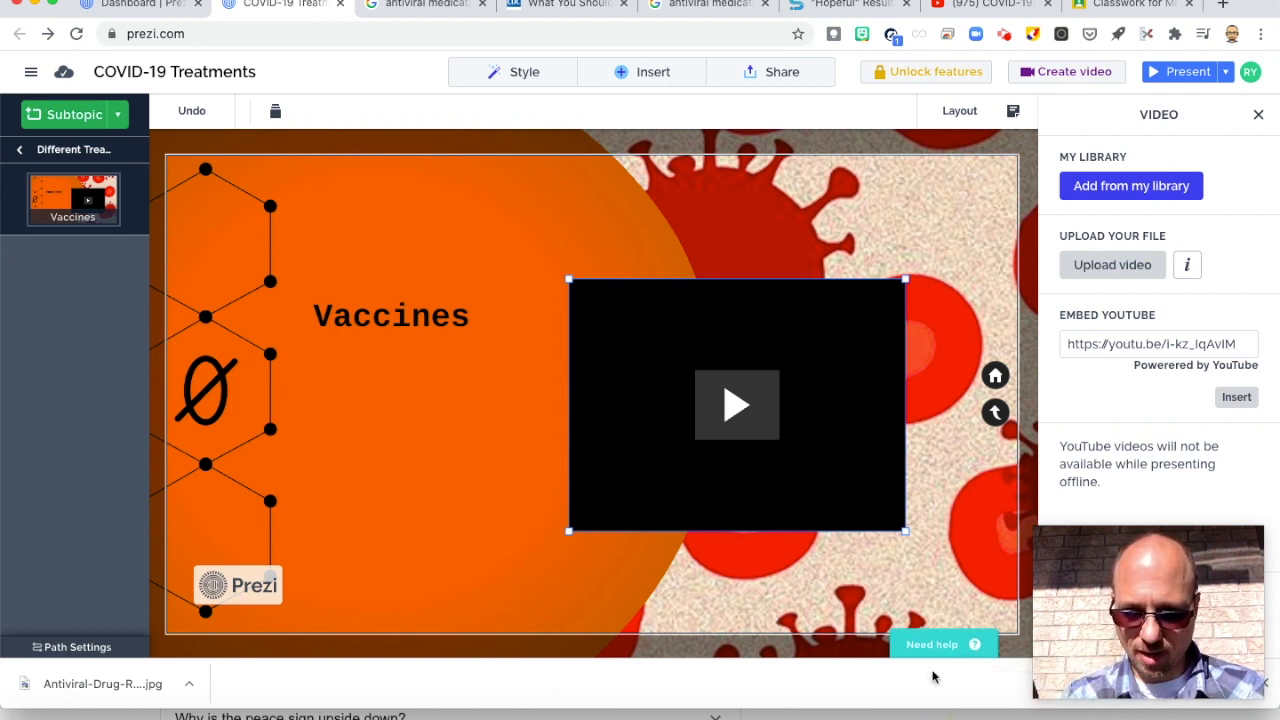
Step: Switch to the assignment sheet in Preview, review the "Step 2 - Creating the Prezi Presentation" instructions, and return to the presentation
{"action": "left_click", "coordinate": [1135, 714]}
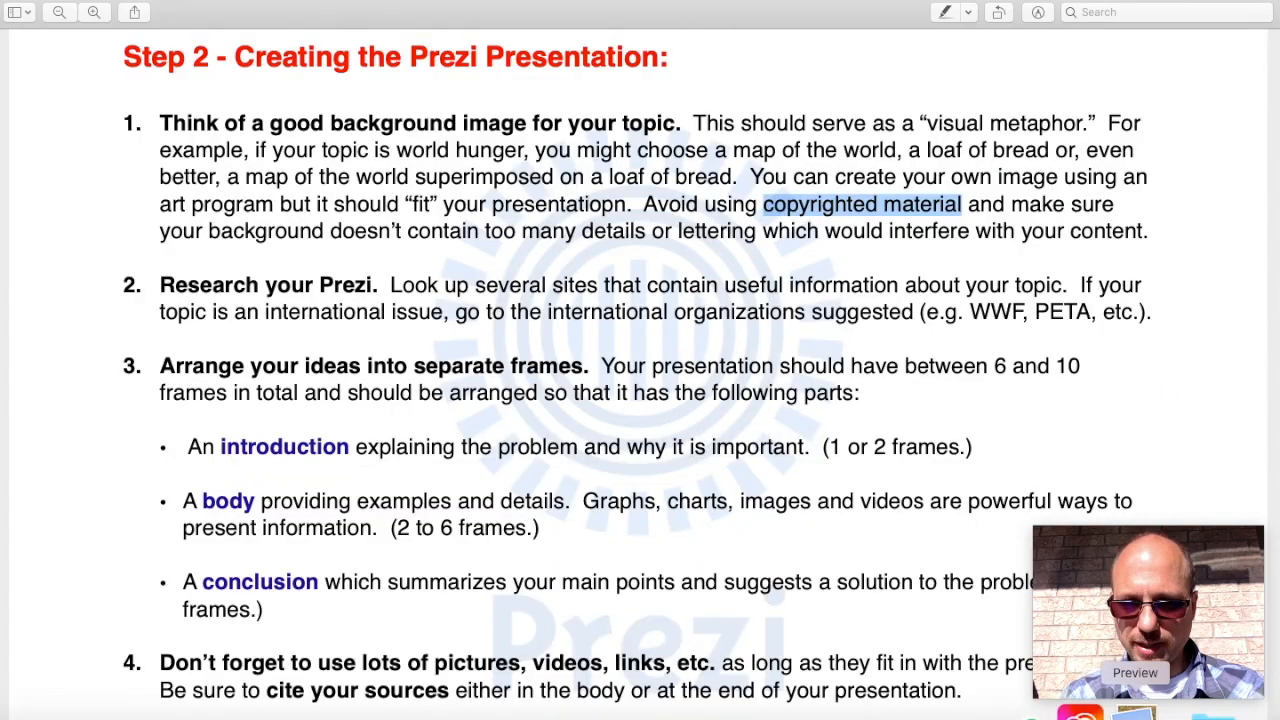
{"action": "scroll", "coordinate": [730, 308], "scroll_direction": "down", "scroll_amount": 5}
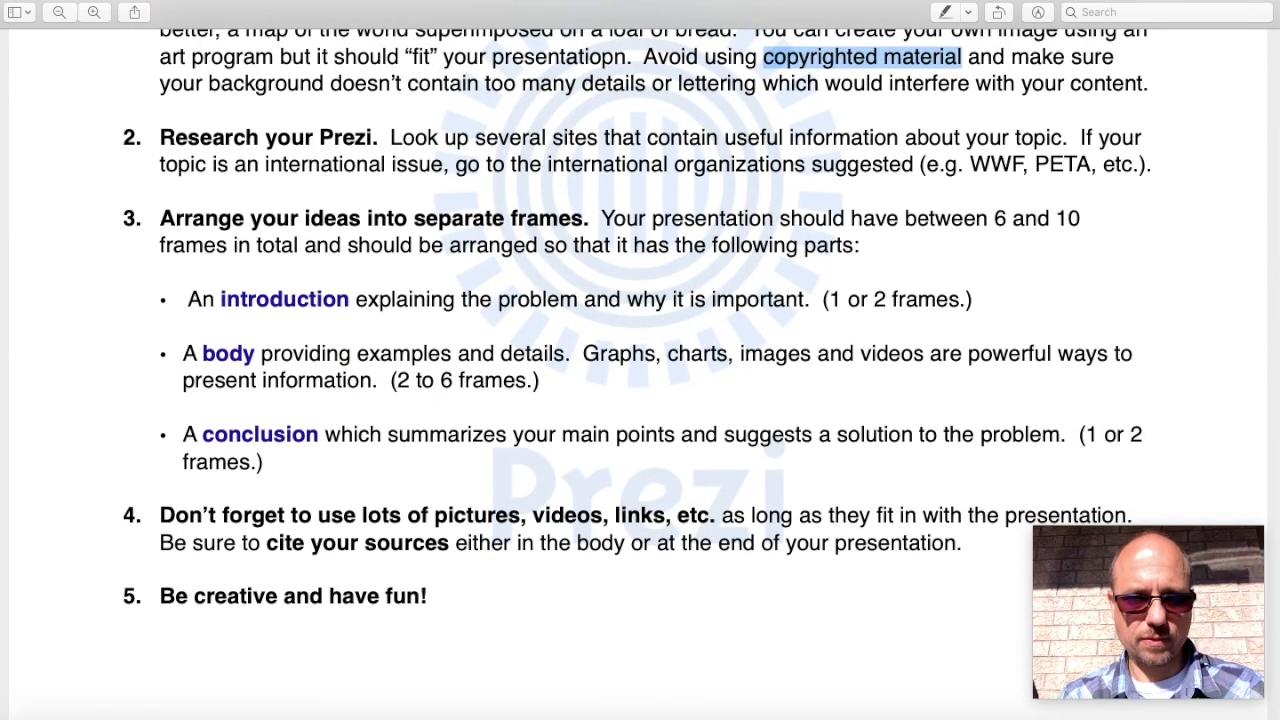
{"action": "key", "text": "super+Tab"}
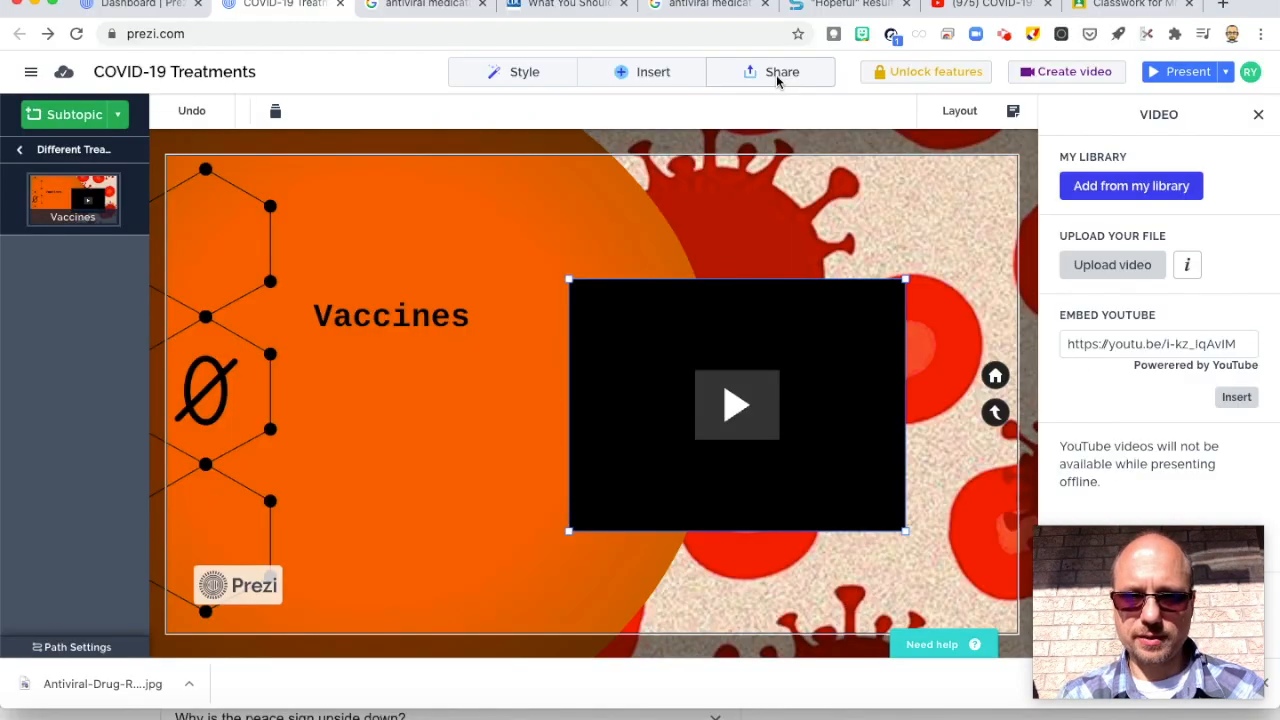
Step: Create a view link for the COVID-19 Treatments presentation, entering the teacher's name as the viewer
{"action": "left_click", "coordinate": [777, 73]}
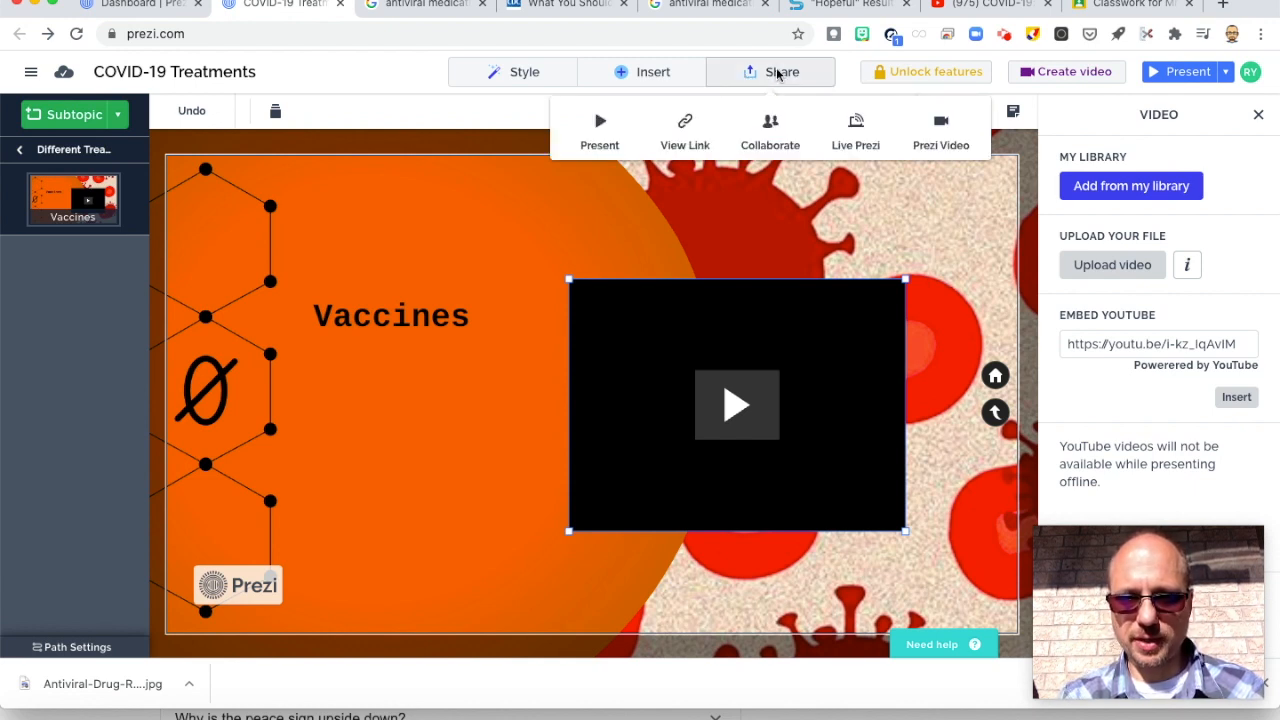
{"action": "left_click", "coordinate": [684, 128]}
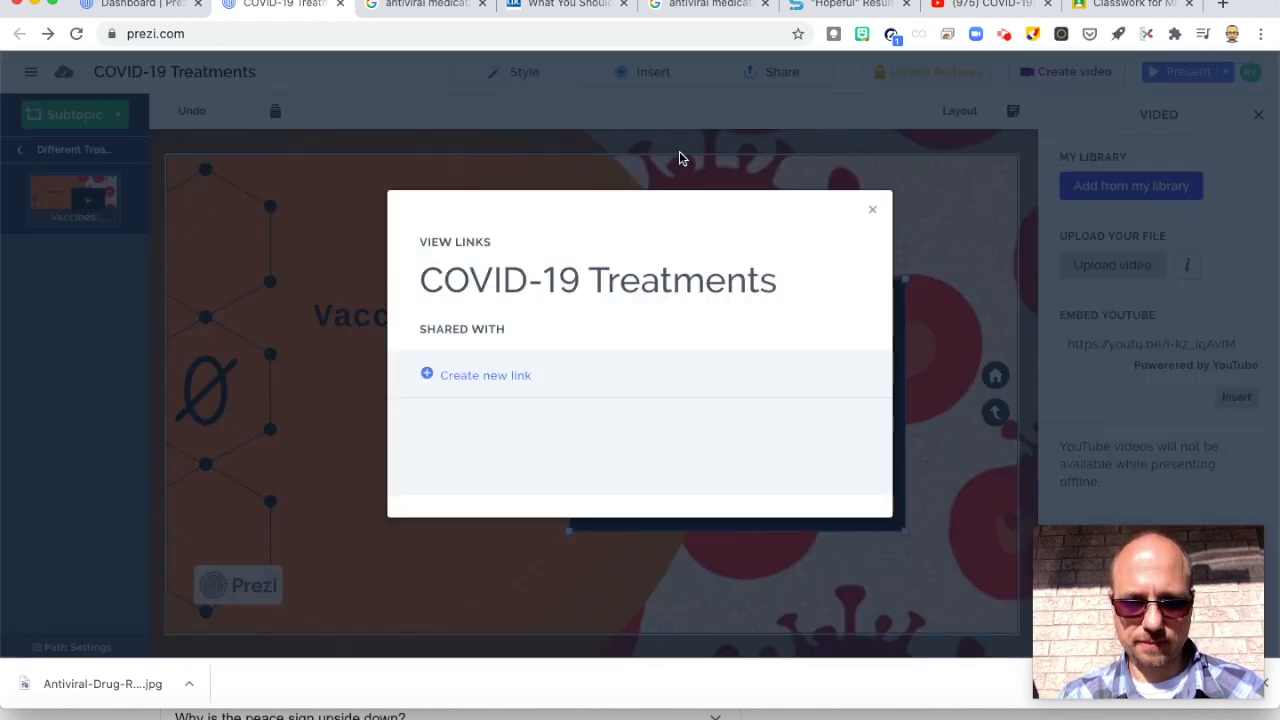
{"action": "left_click", "coordinate": [501, 385]}
{"action": "left_click", "coordinate": [524, 358]}
{"action": "left_click", "coordinate": [524, 358]}
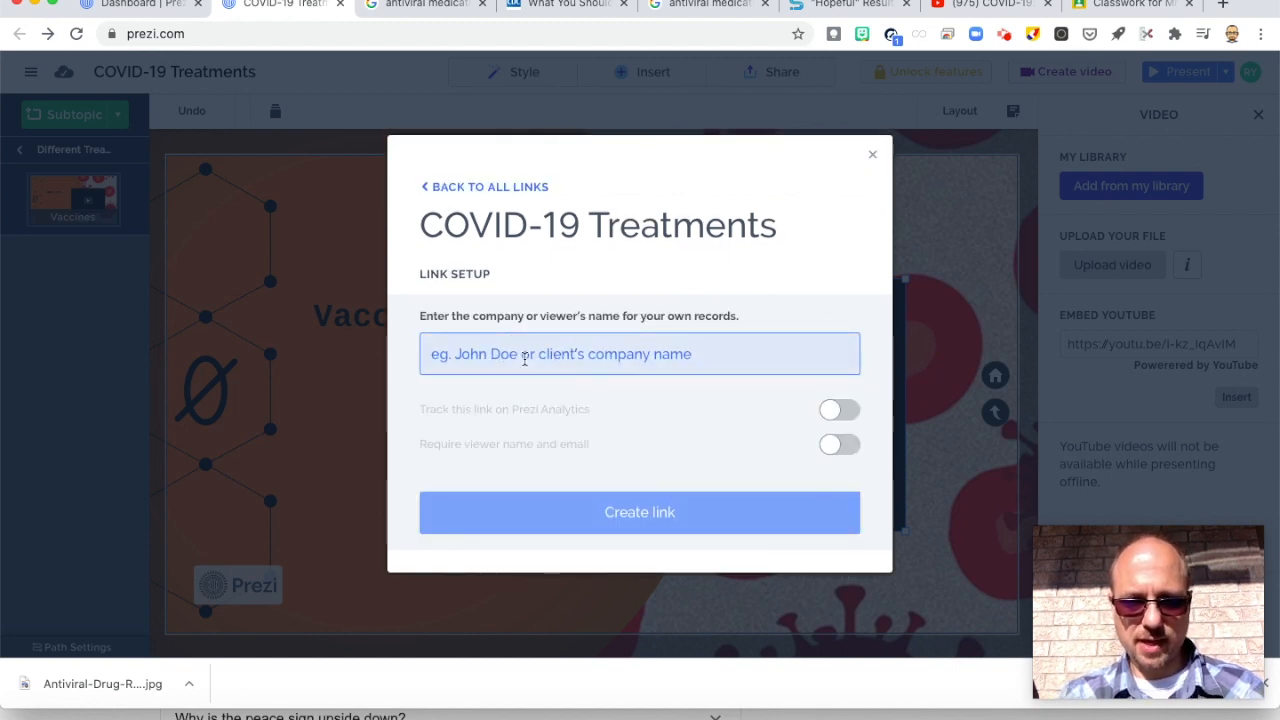
{"action": "type", "text": "Mr. Young"}
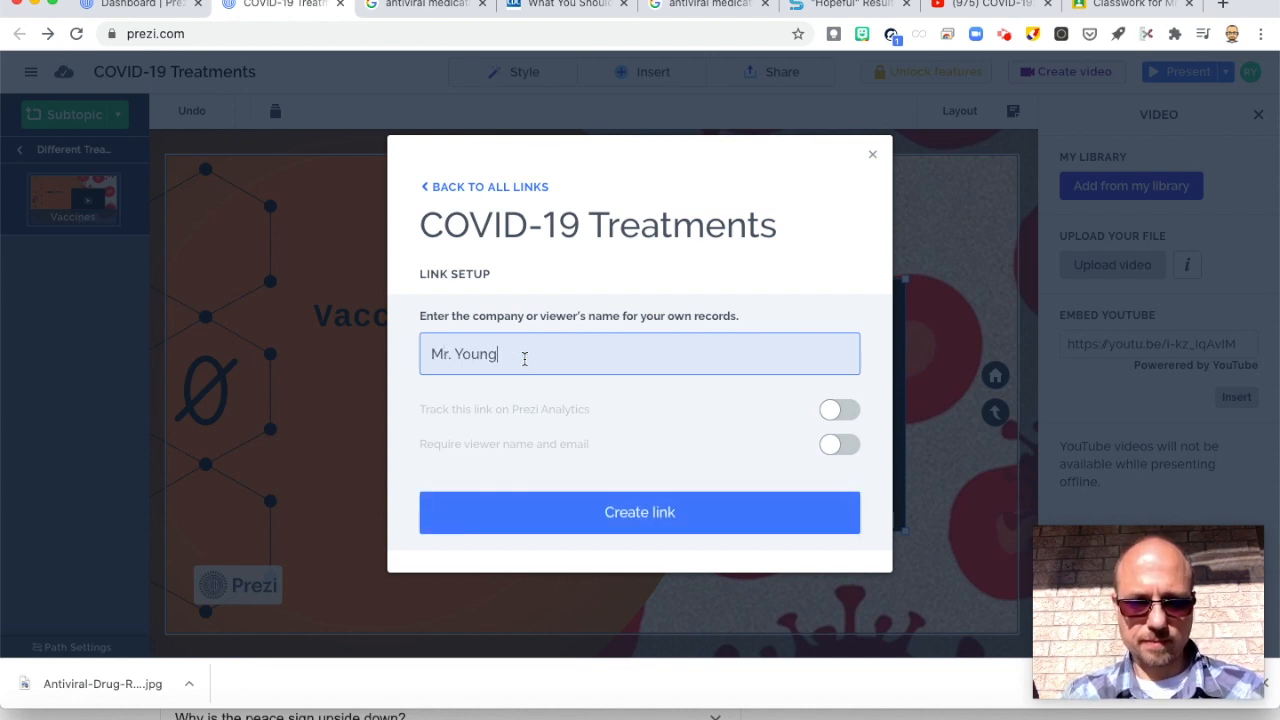
{"action": "left_click", "coordinate": [720, 512]}
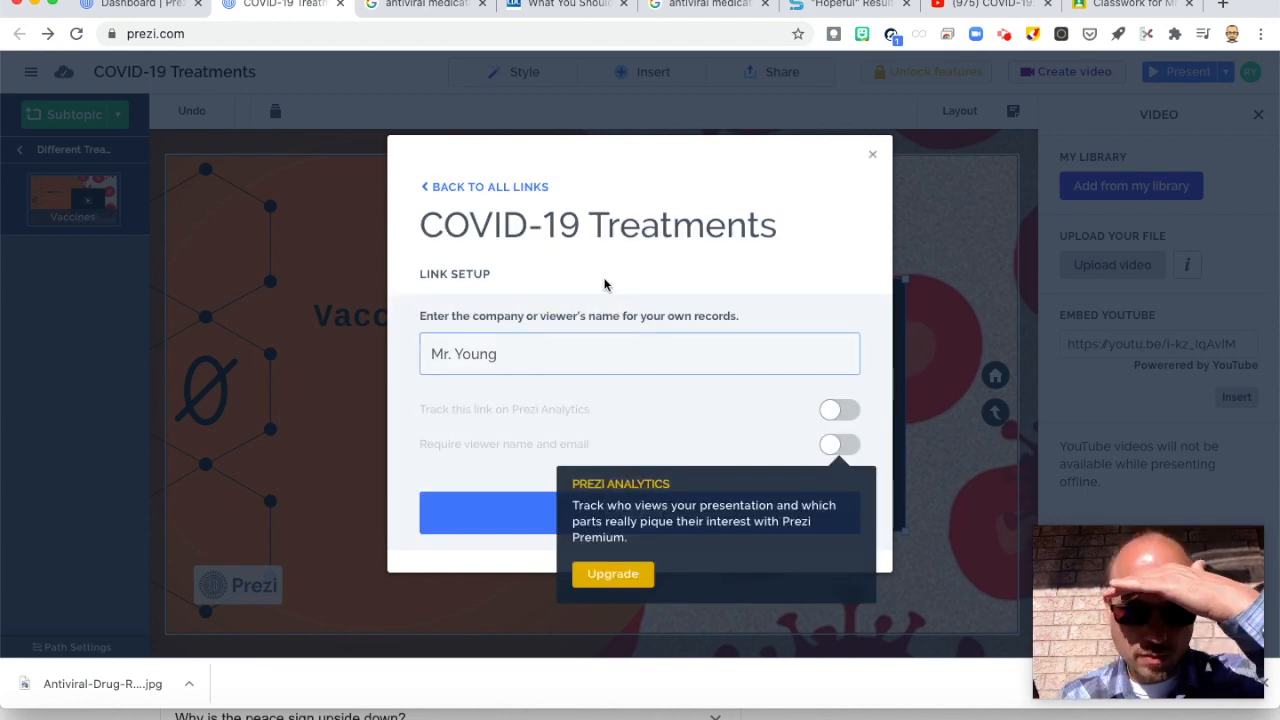
Step: Return to the list of view links, open the new link's details and copy its address
{"action": "left_click", "coordinate": [503, 187]}
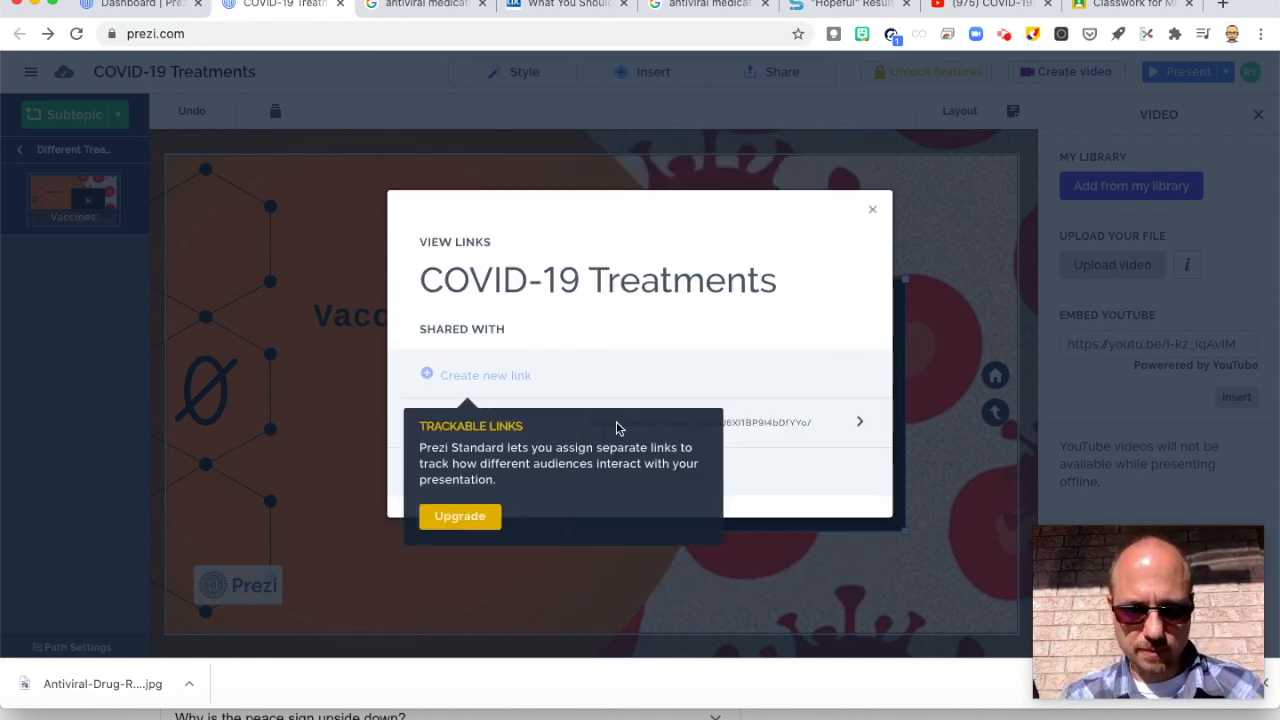
{"action": "left_click", "coordinate": [860, 422]}
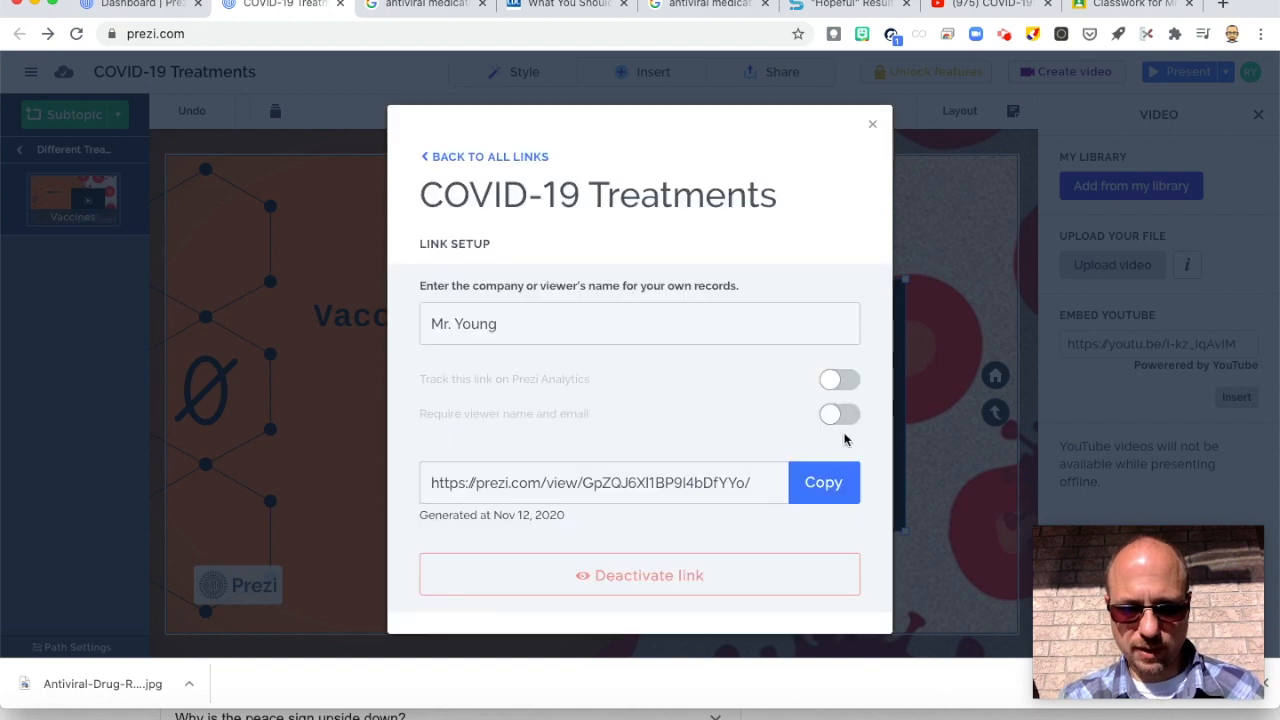
{"action": "left_click", "coordinate": [820, 482]}
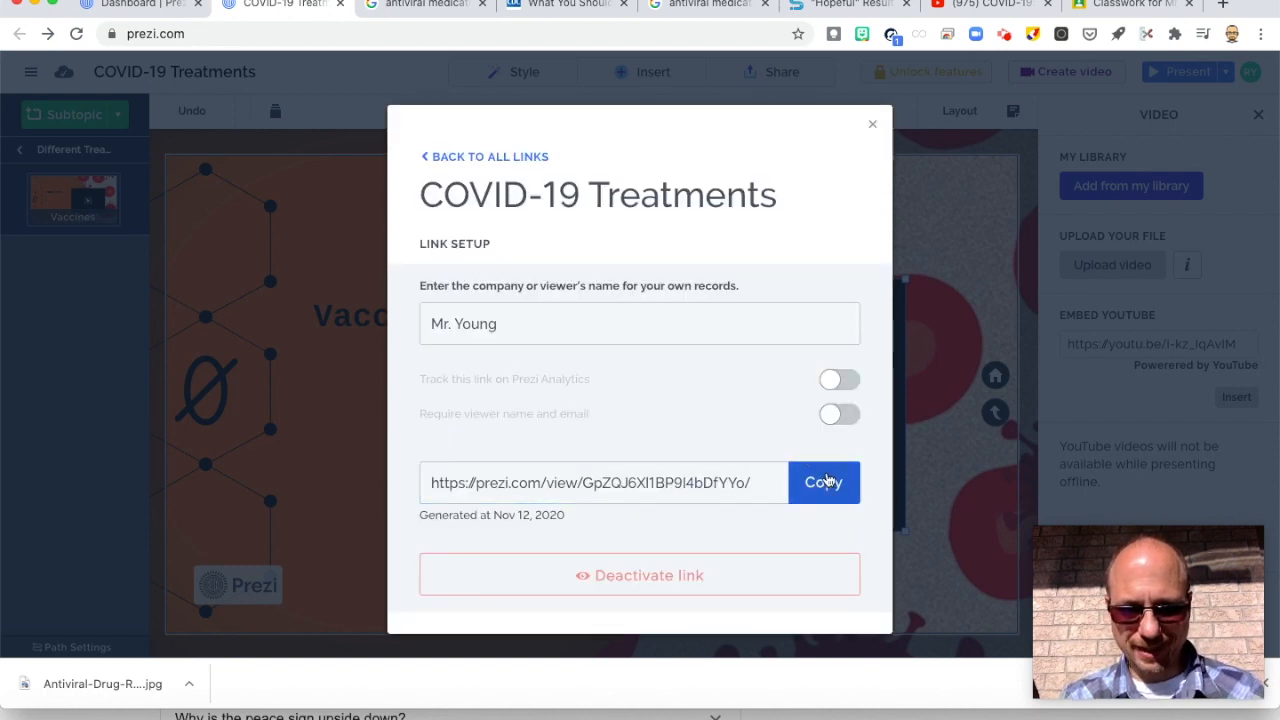
{"action": "left_click", "coordinate": [827, 482]}
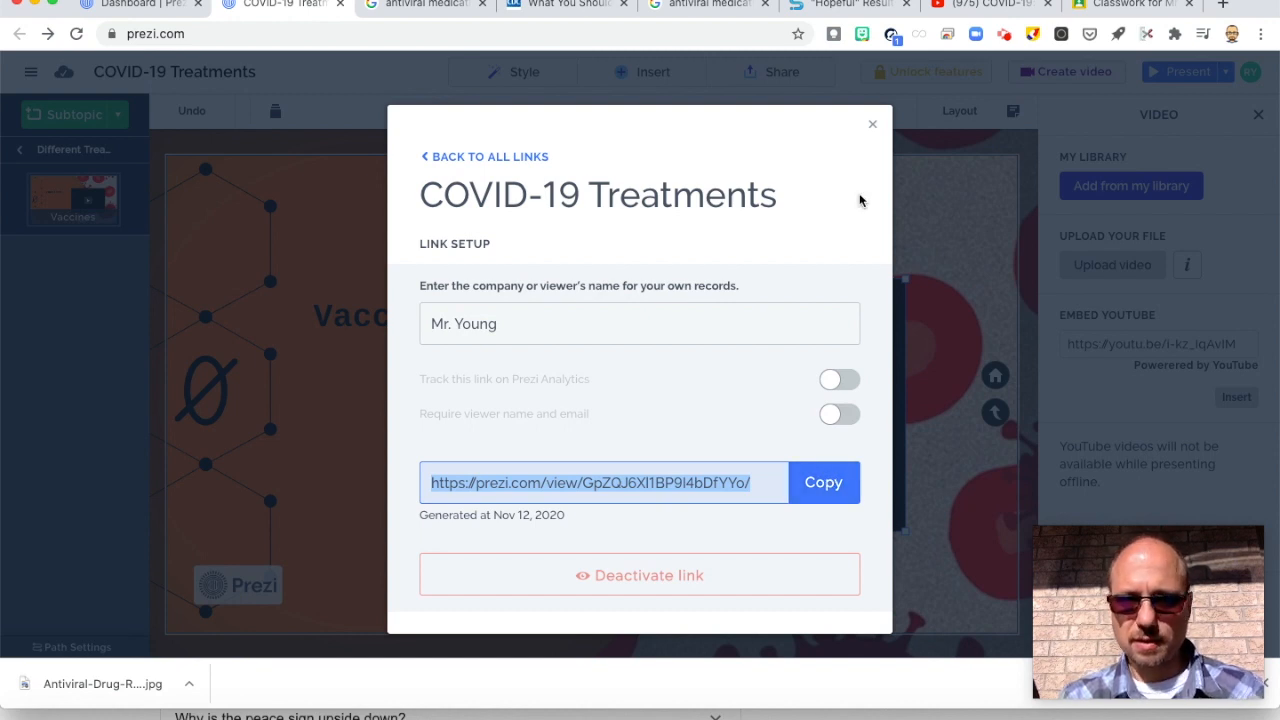
Step: Switch to Google Classroom and open the full page of the Prezi Presentation assignment
{"action": "left_click", "coordinate": [1140, 6]}
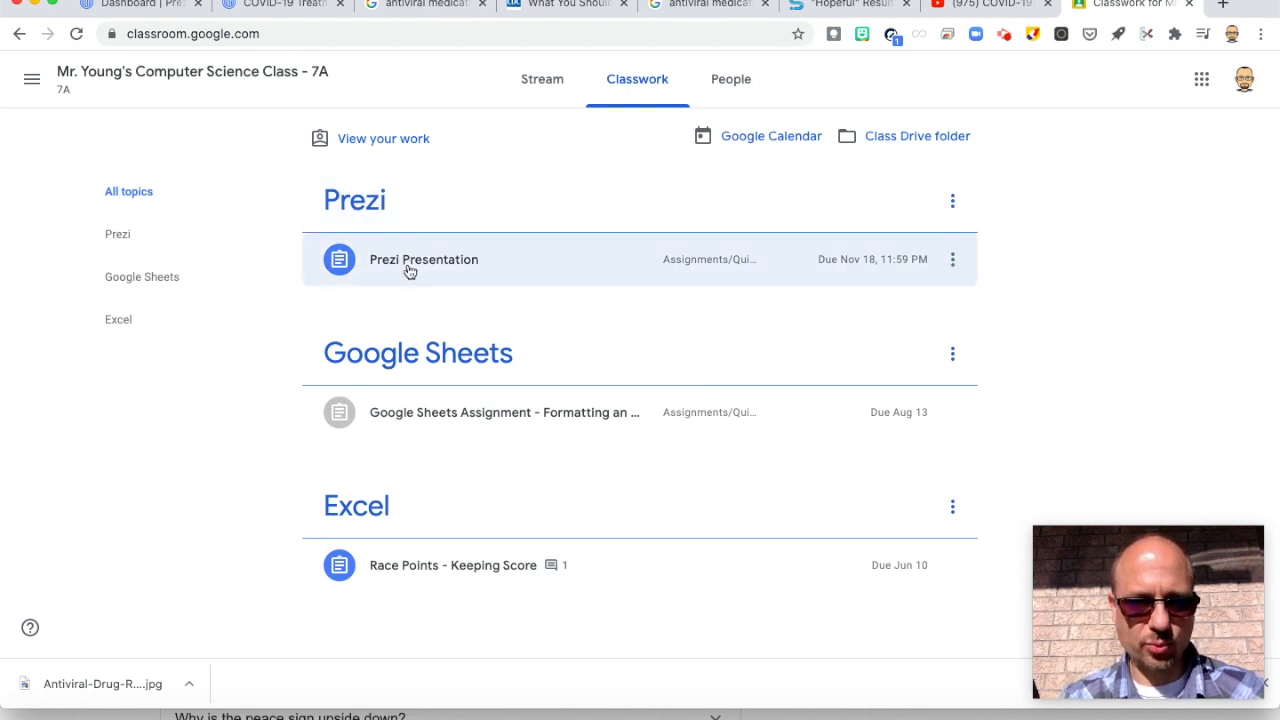
{"action": "left_click", "coordinate": [520, 271]}
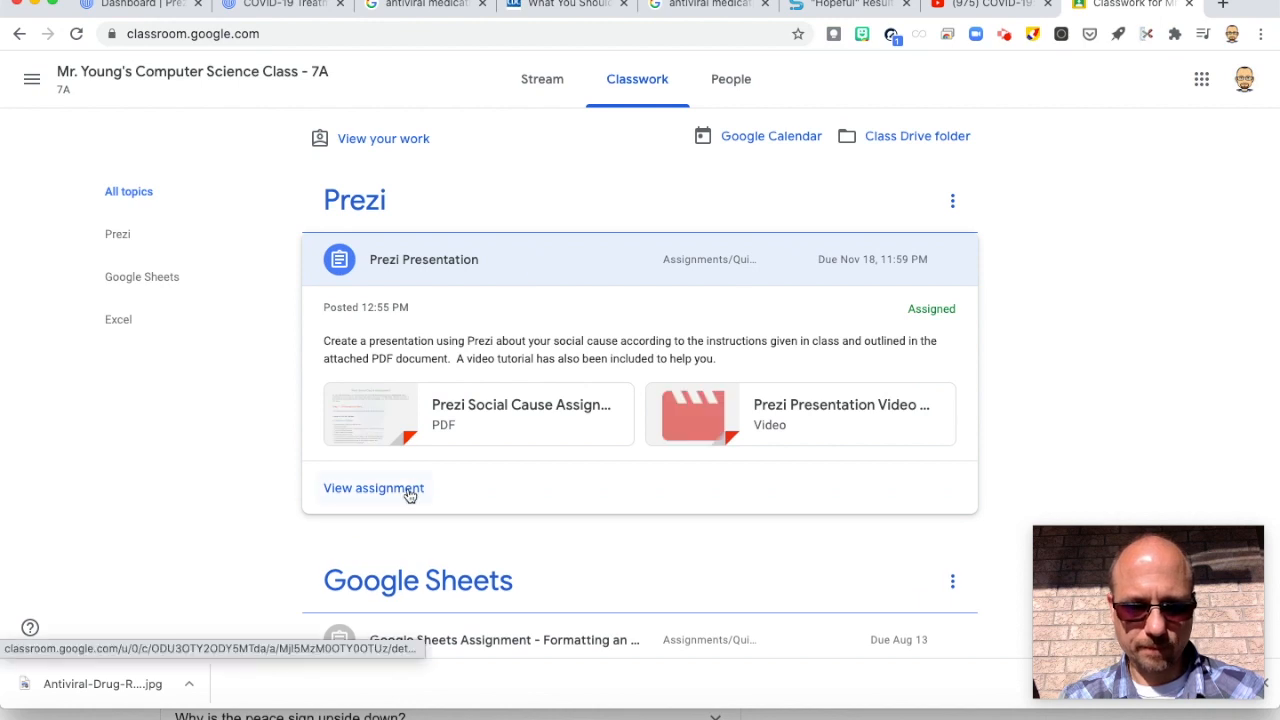
{"action": "left_click", "coordinate": [409, 490]}
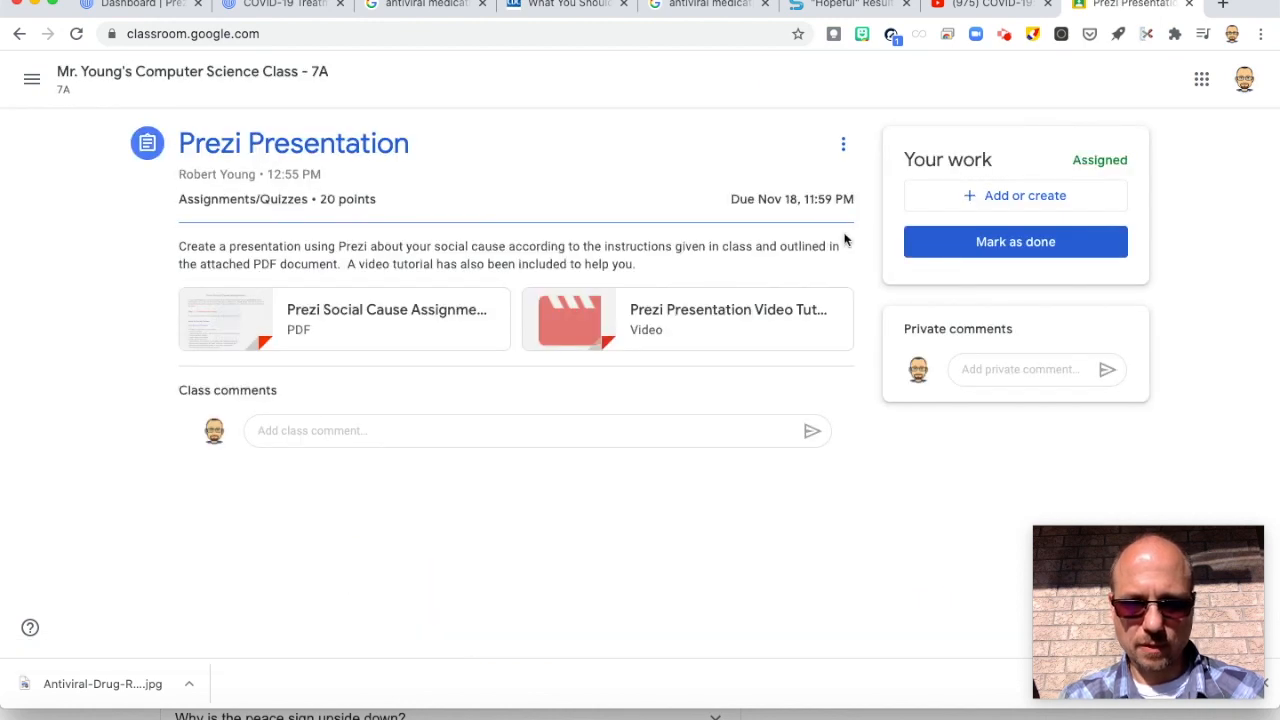
Step: Attach the copied Prezi view link to the Prezi Presentation assignment and turn in the work
{"action": "left_click", "coordinate": [1016, 198]}
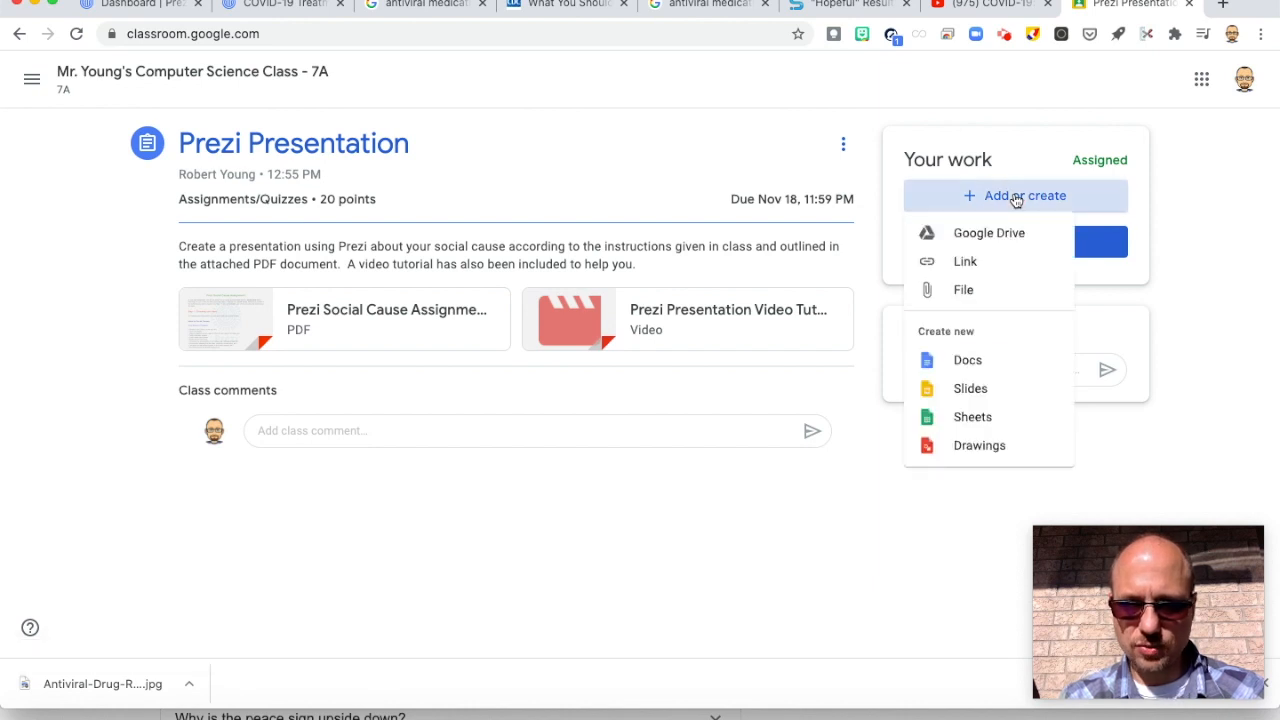
{"action": "left_click", "coordinate": [995, 263]}
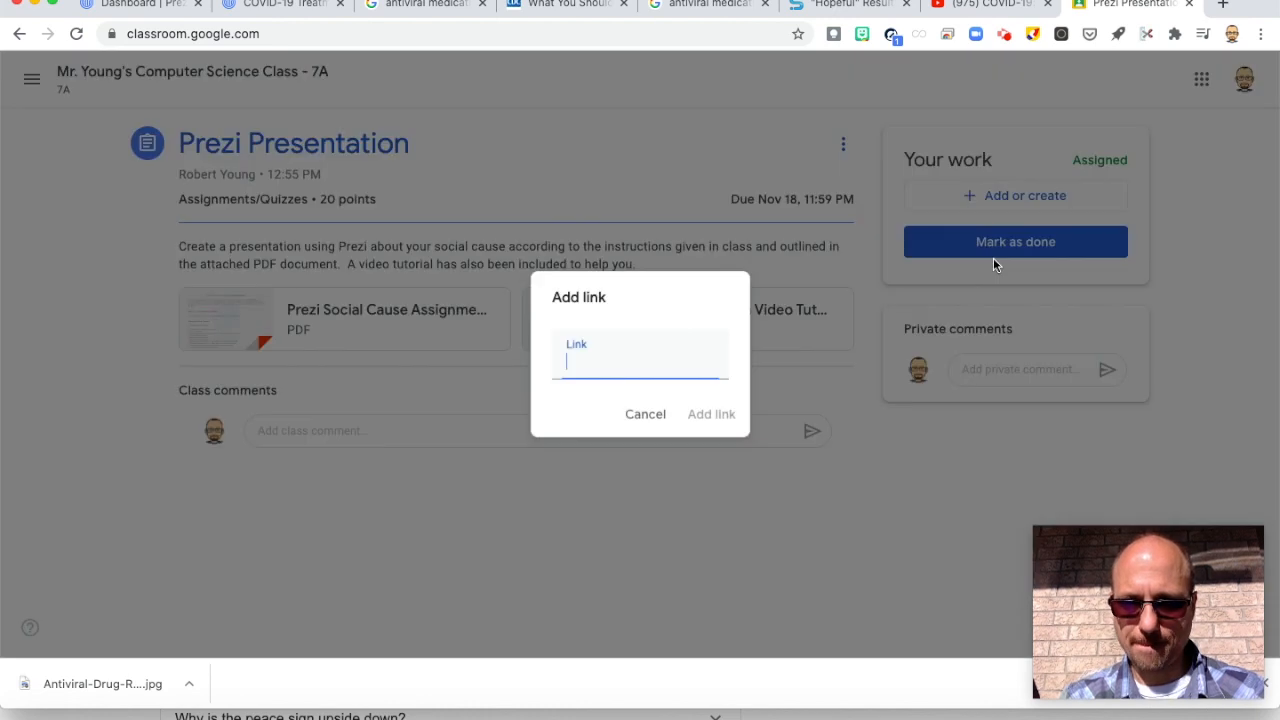
{"action": "right_click", "coordinate": [611, 371]}
{"action": "left_click", "coordinate": [655, 486]}
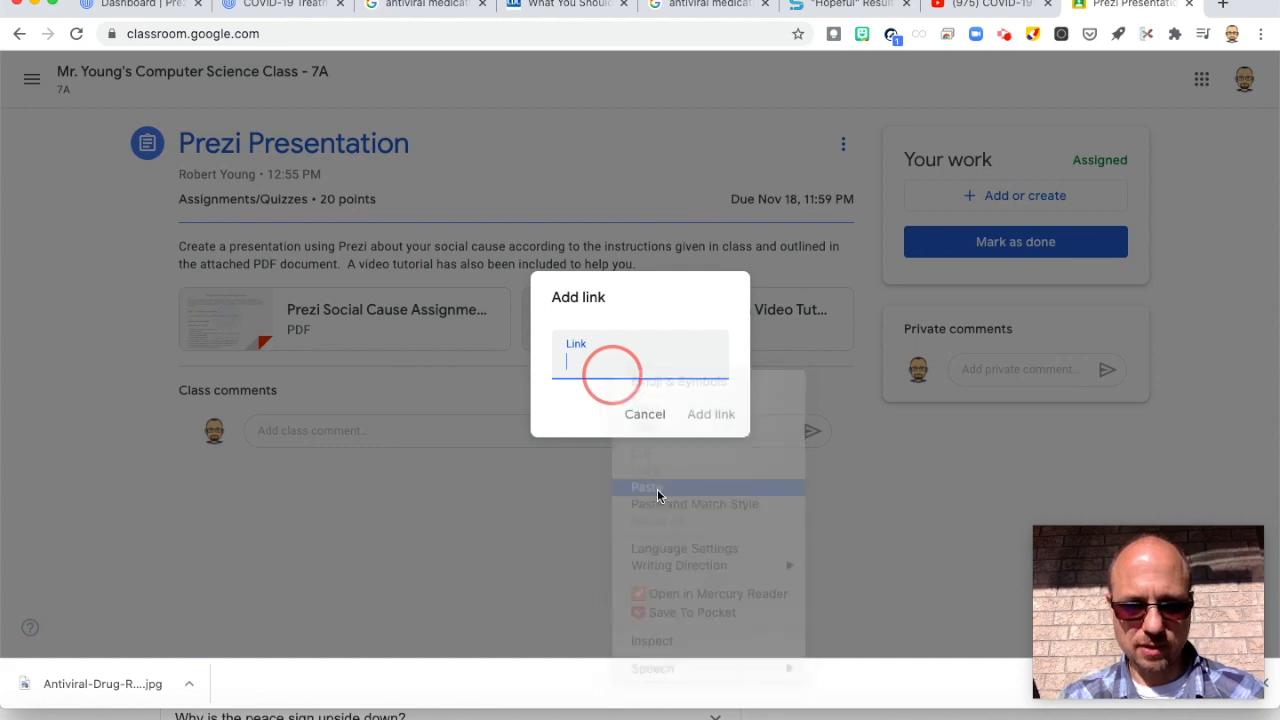
{"action": "left_click", "coordinate": [705, 410]}
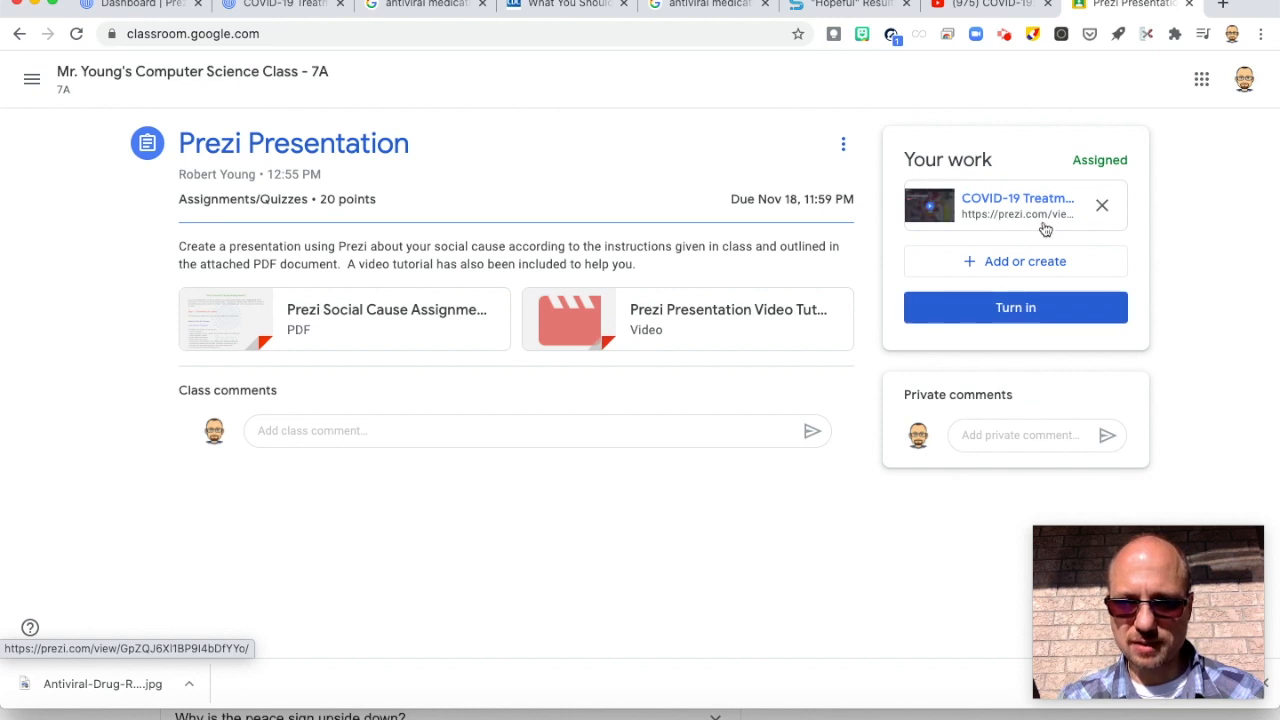
{"action": "left_click", "coordinate": [1018, 312]}
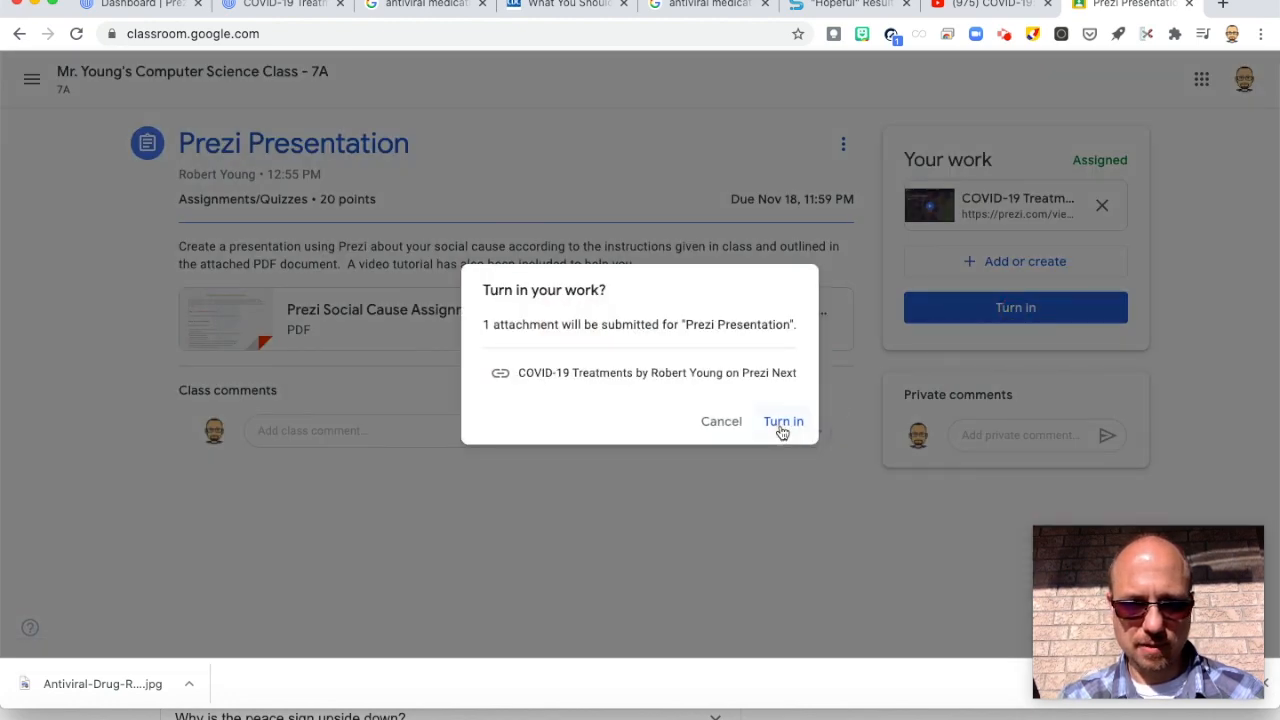
{"action": "left_click", "coordinate": [783, 422]}
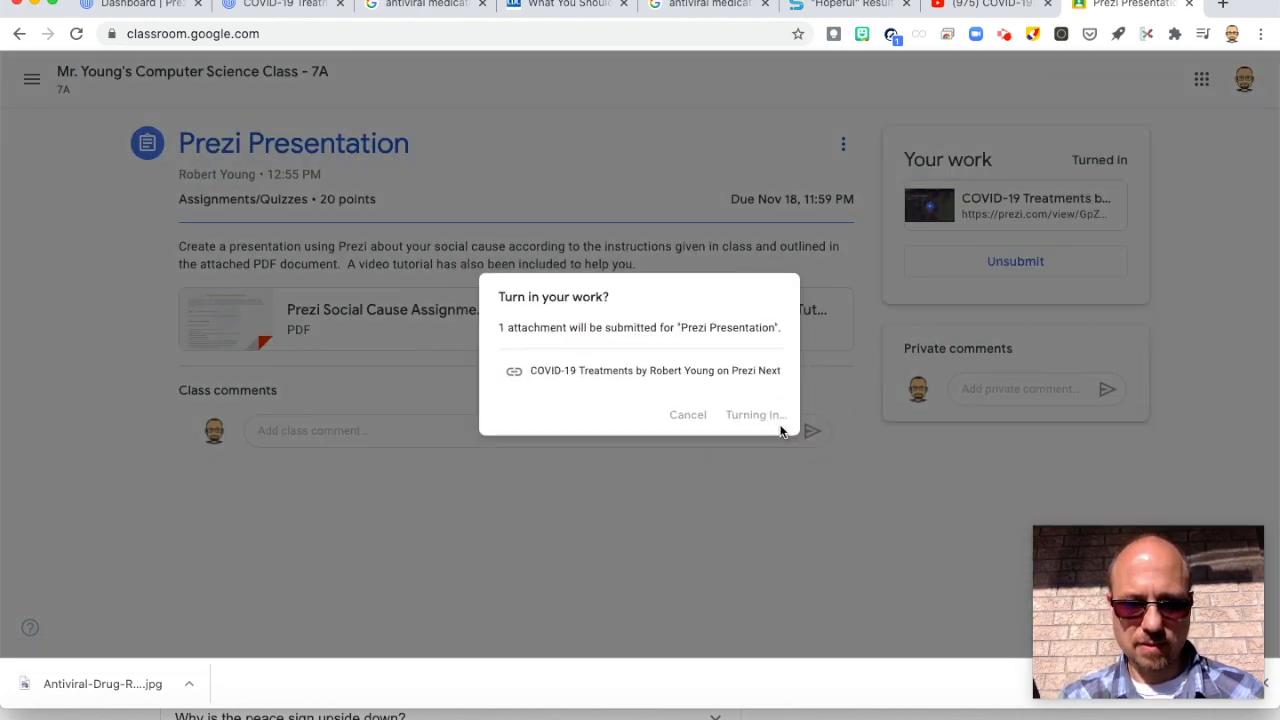